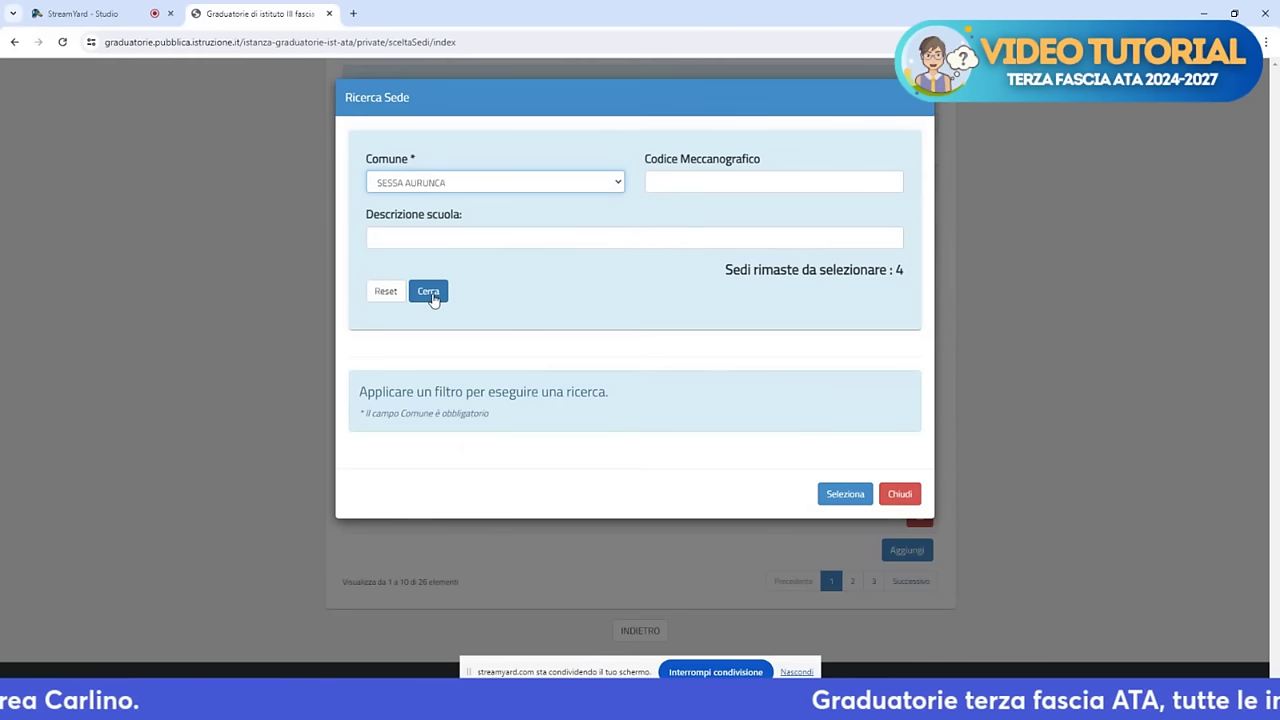
Search the schools in the municipality of Sessa Aurunca and add "San Leone IX" Sessa Aurunca to the location preferences
click(430, 294)
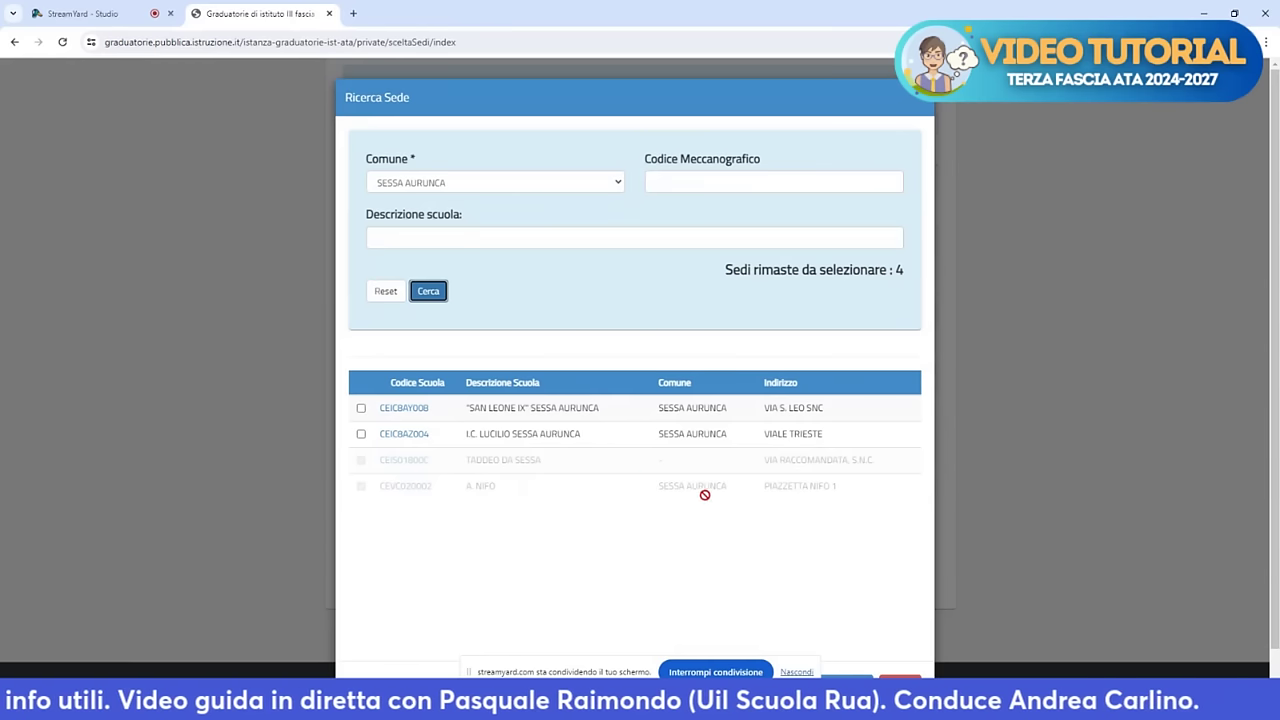
click(361, 409)
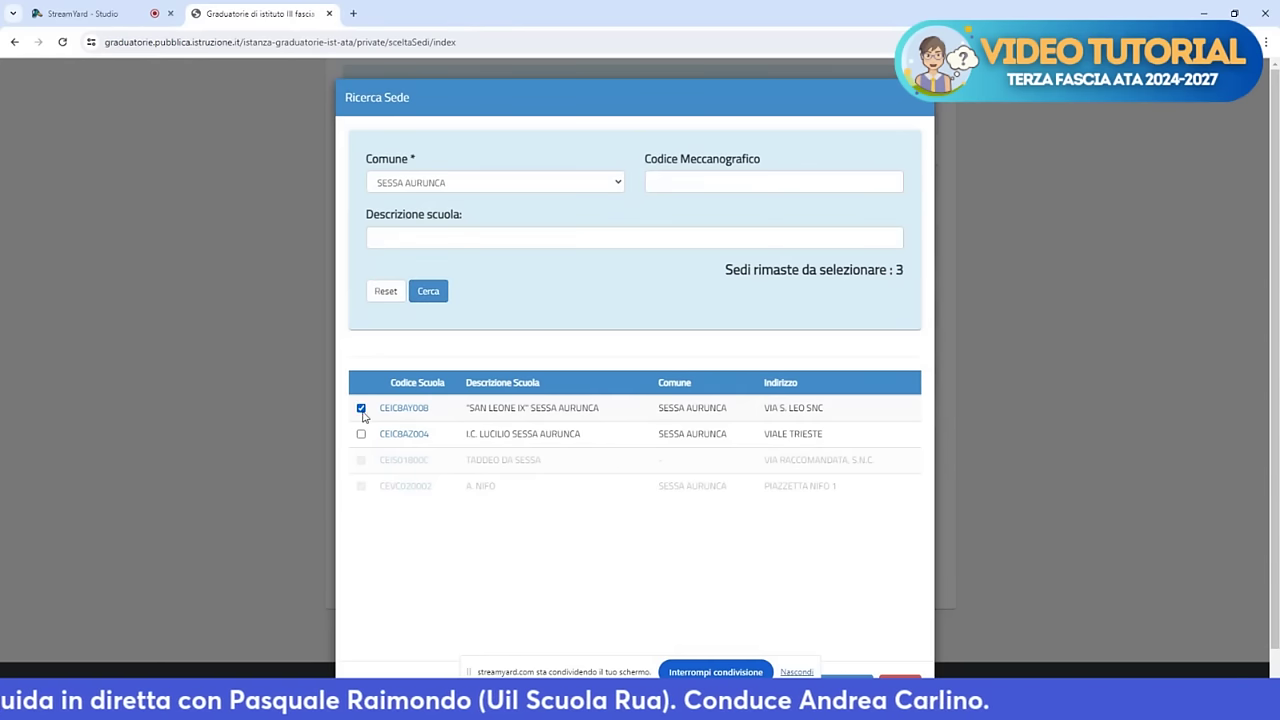
click(361, 434)
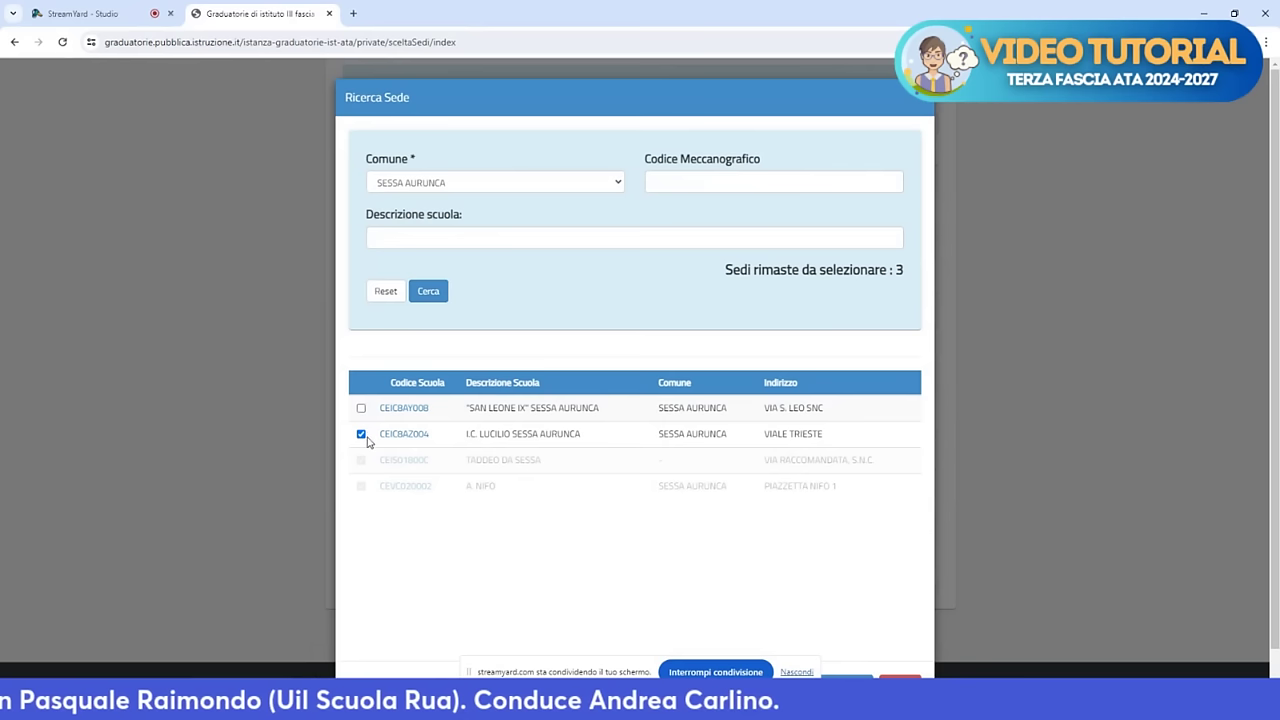
click(361, 434)
click(361, 408)
scroll(883, 527, down, 1)
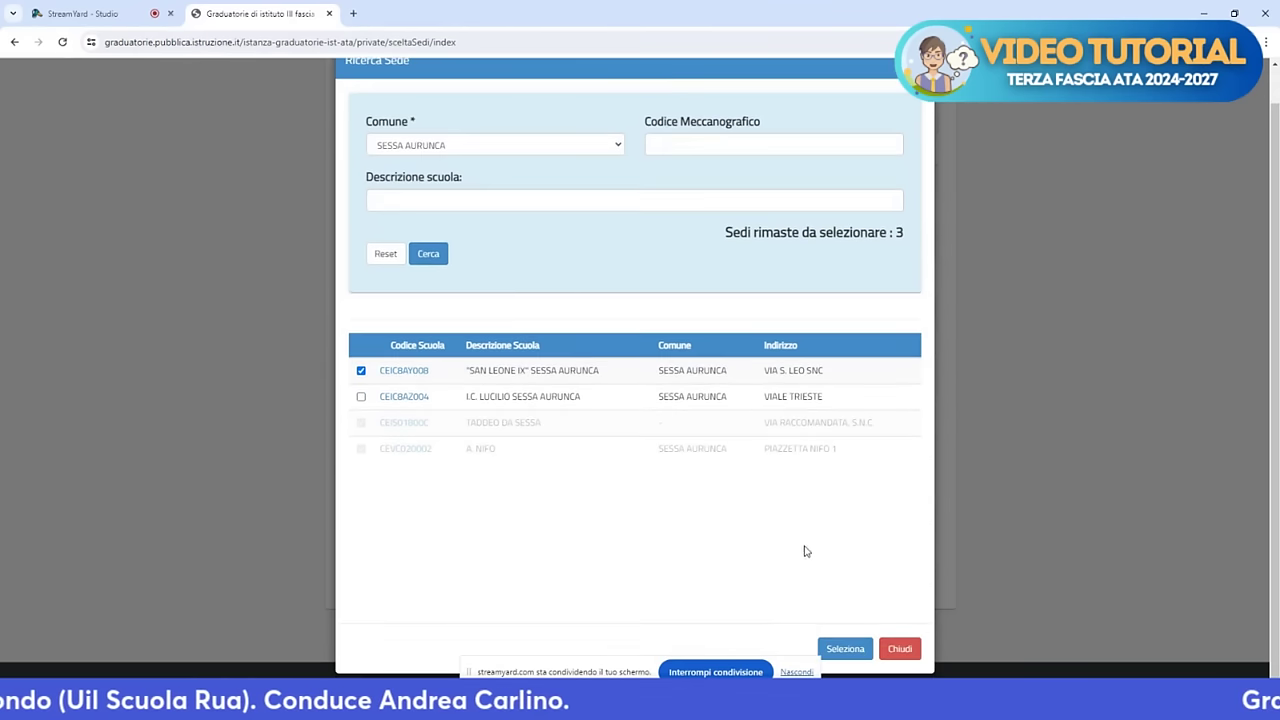
click(845, 649)
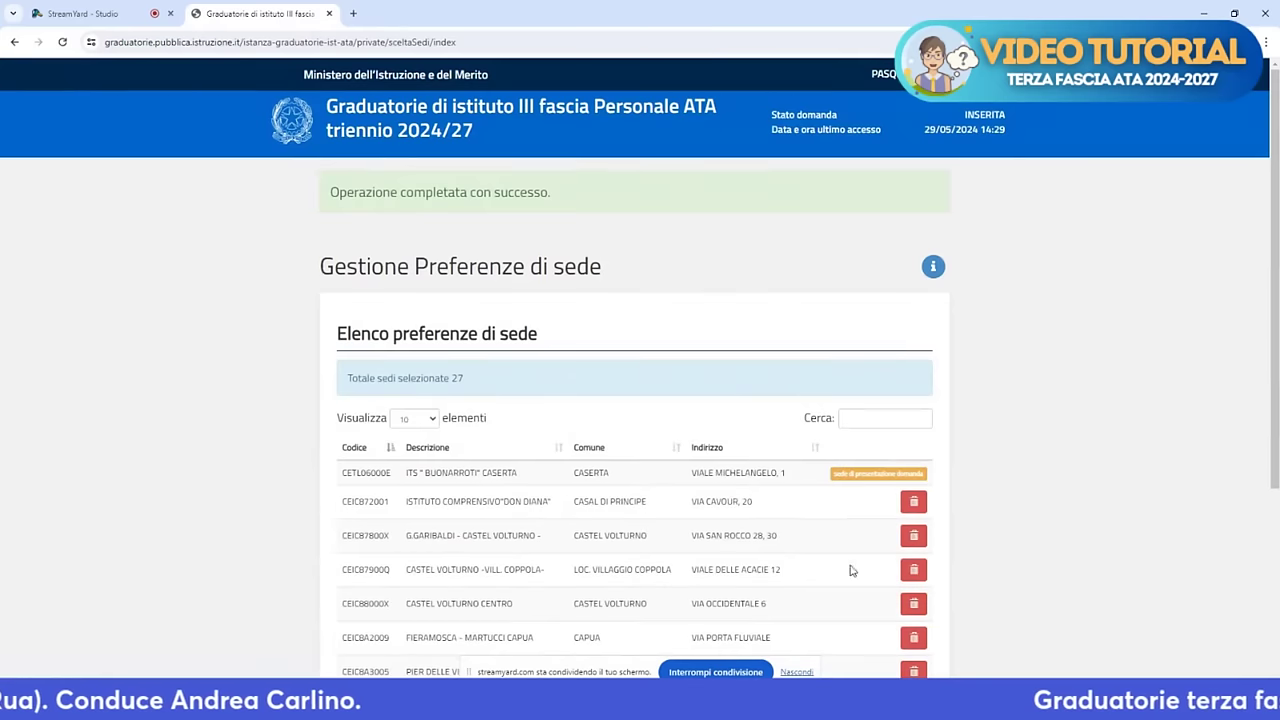
drag(333, 210, 560, 200)
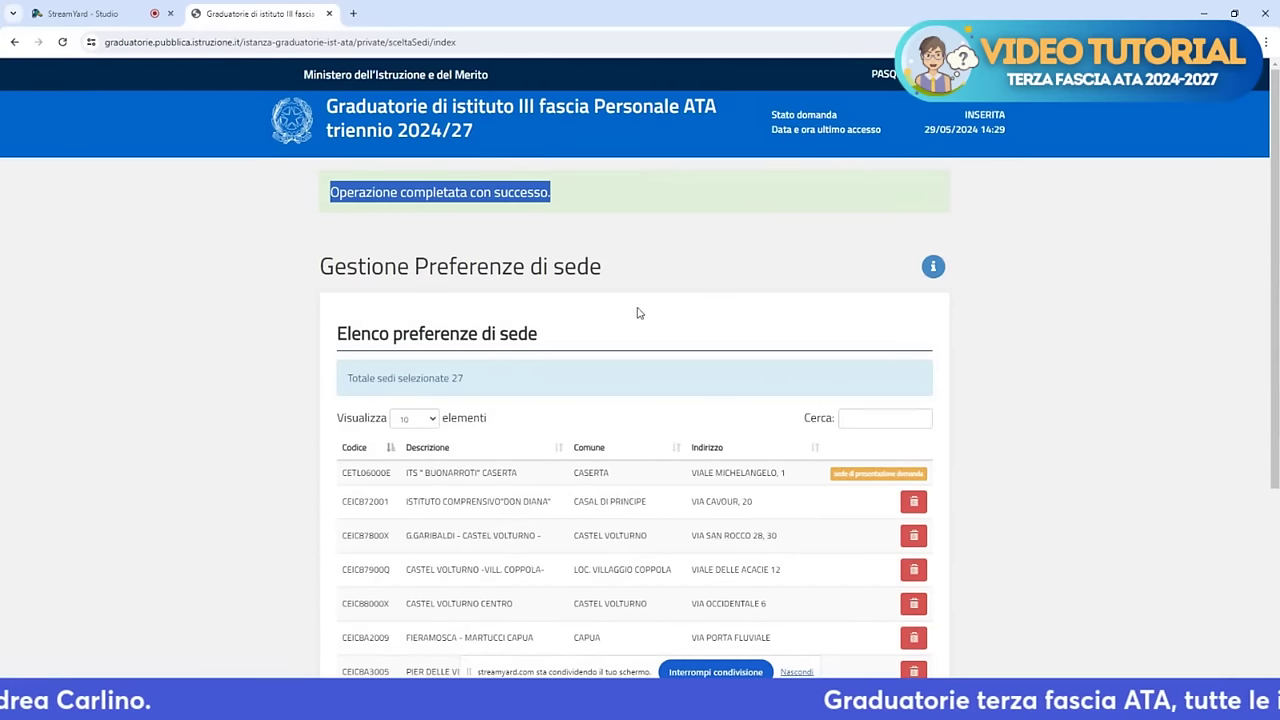
Return to the application overview and open the Titoli di servizio section with its list of entered services
scroll(623, 289, down, 3)
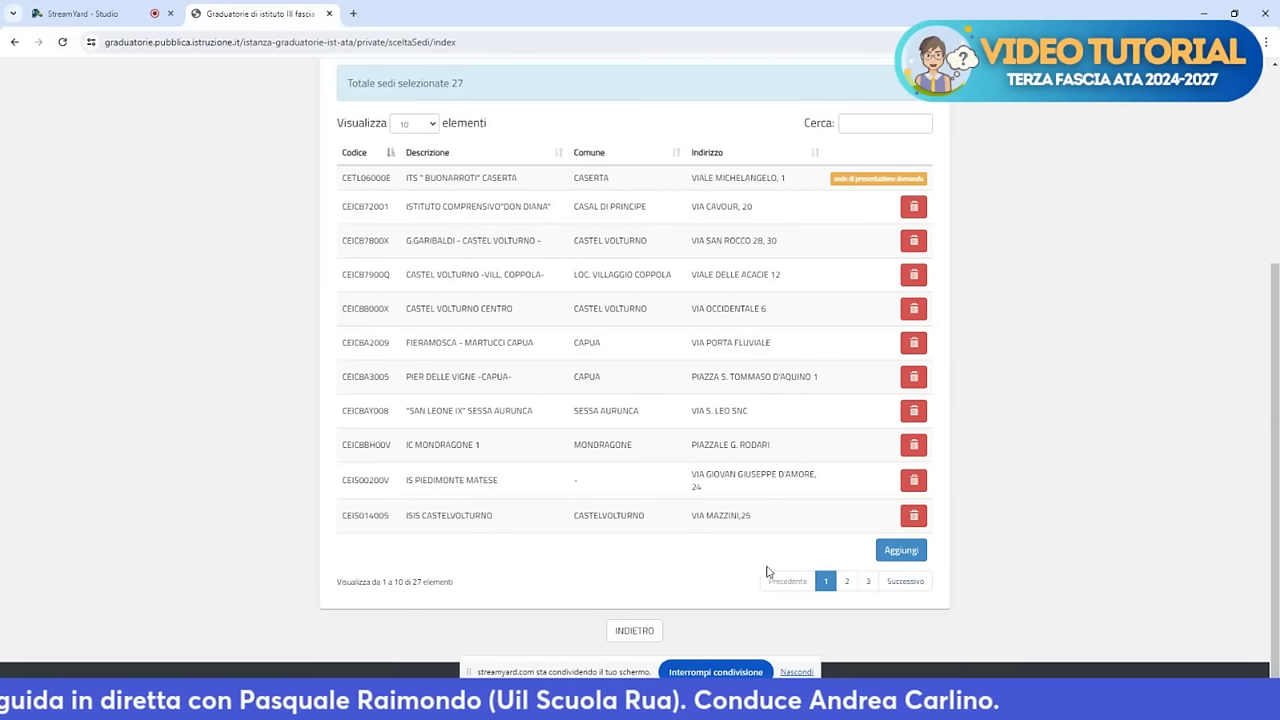
click(643, 632)
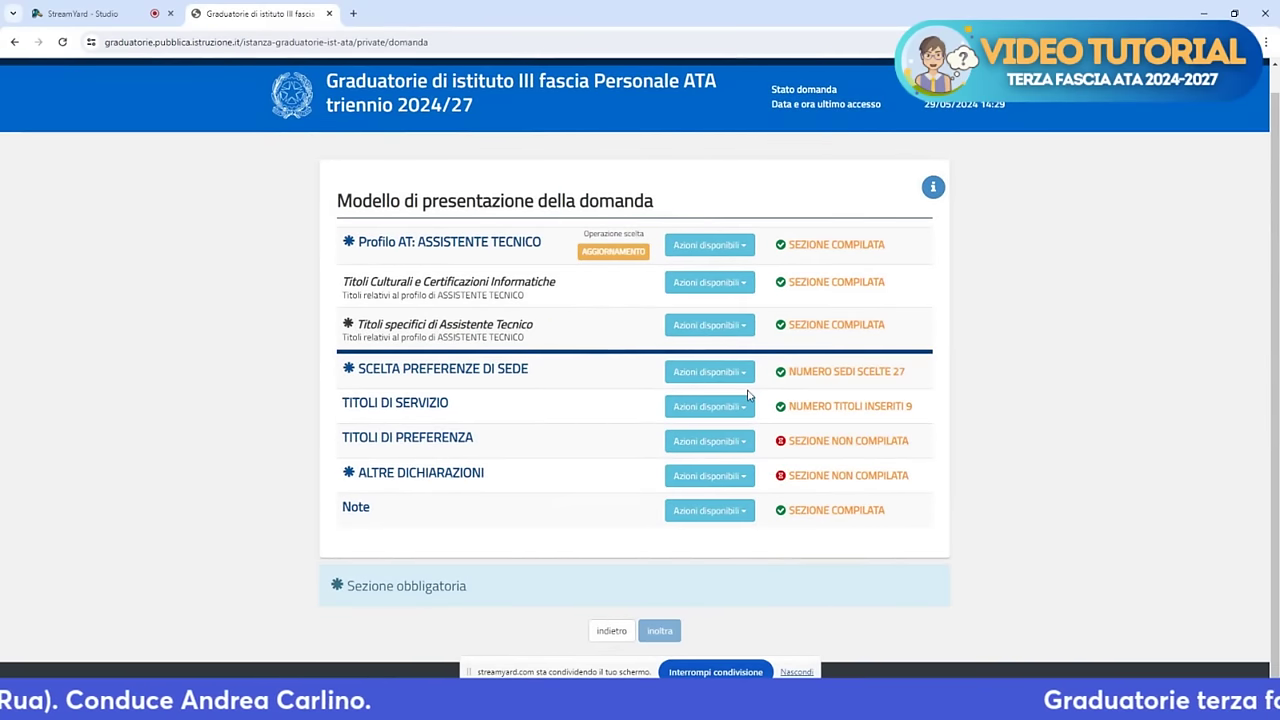
click(712, 408)
click(725, 432)
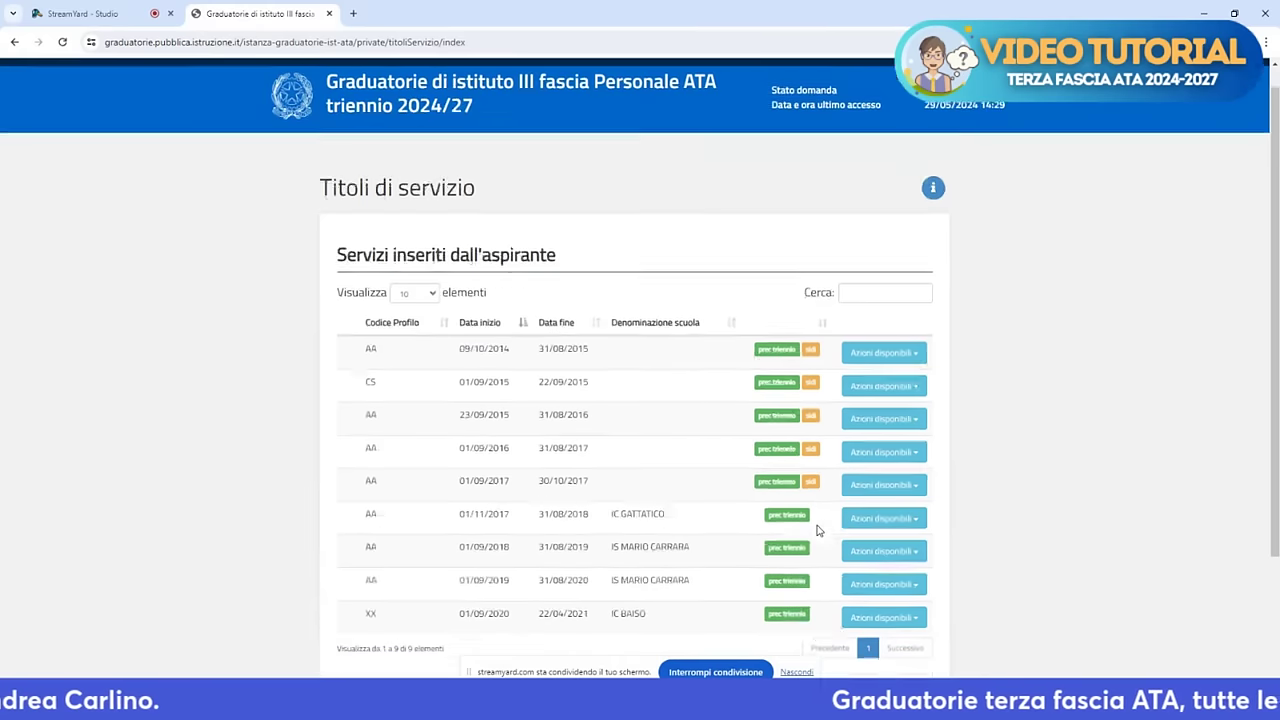
scroll(816, 530, down, 1)
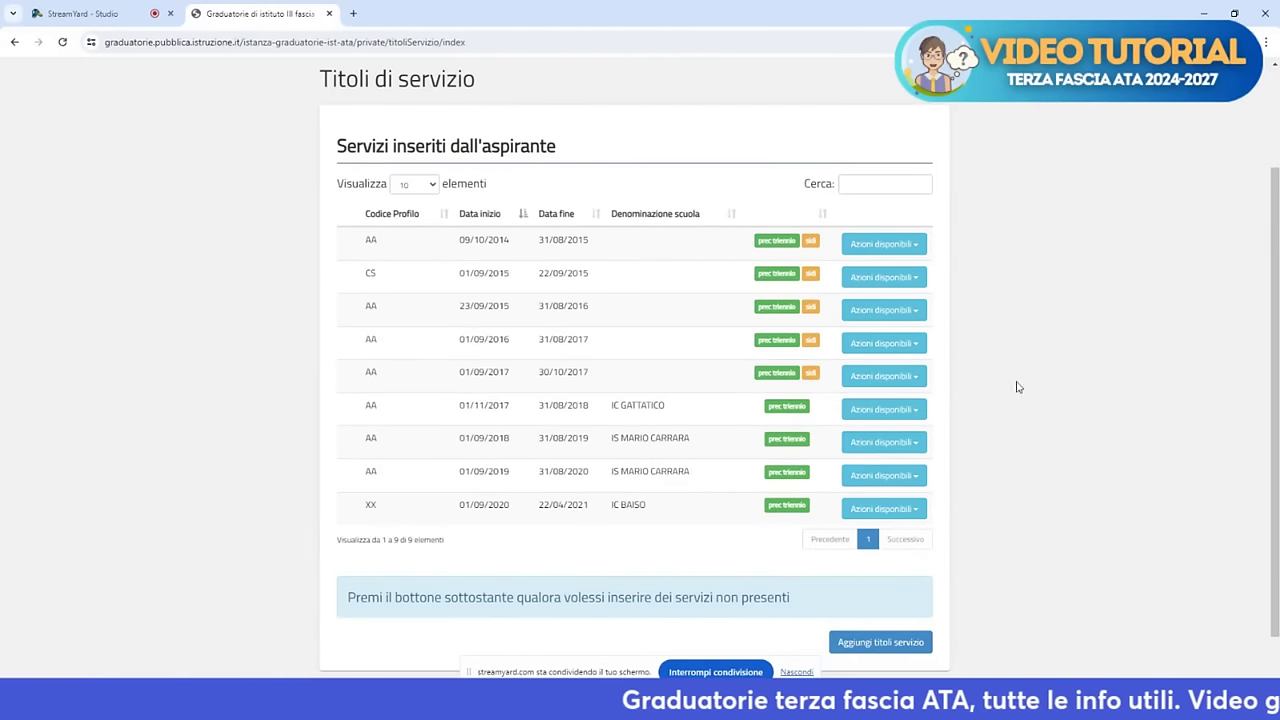
scroll(927, 515, down, 1)
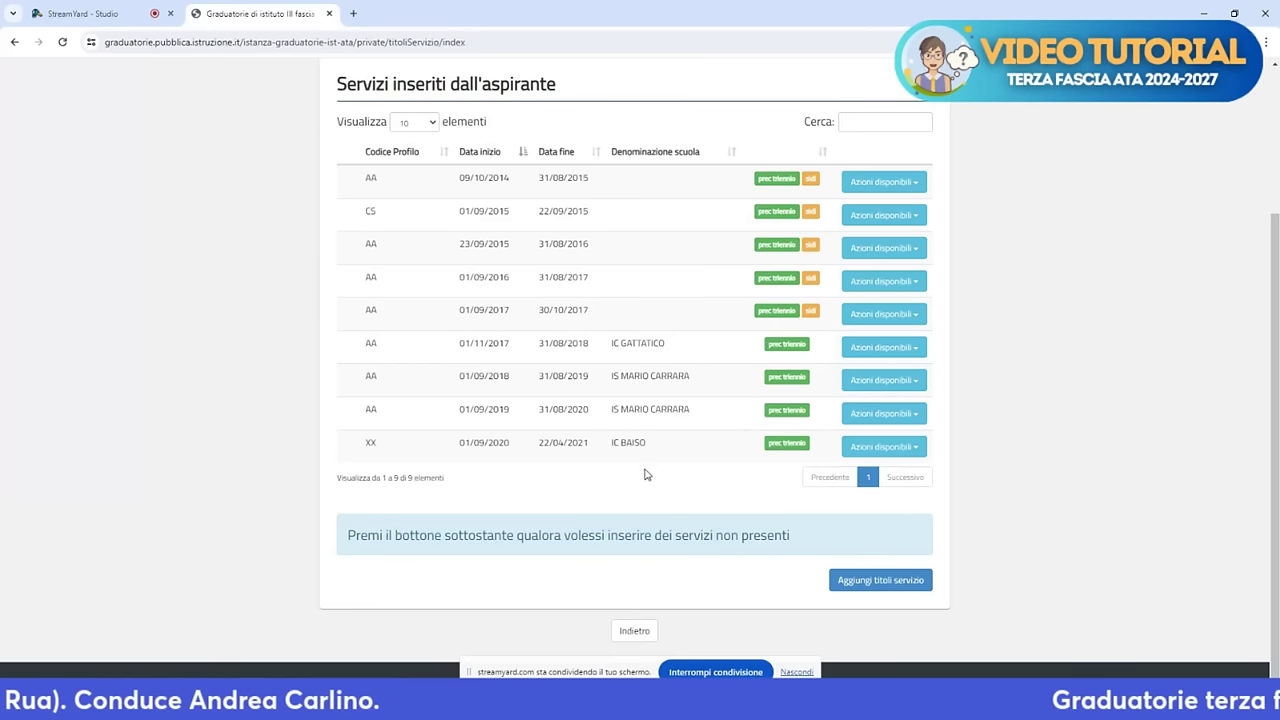
Start a new service title for school year 2020/21 at the institution IC Da Vinci
click(858, 586)
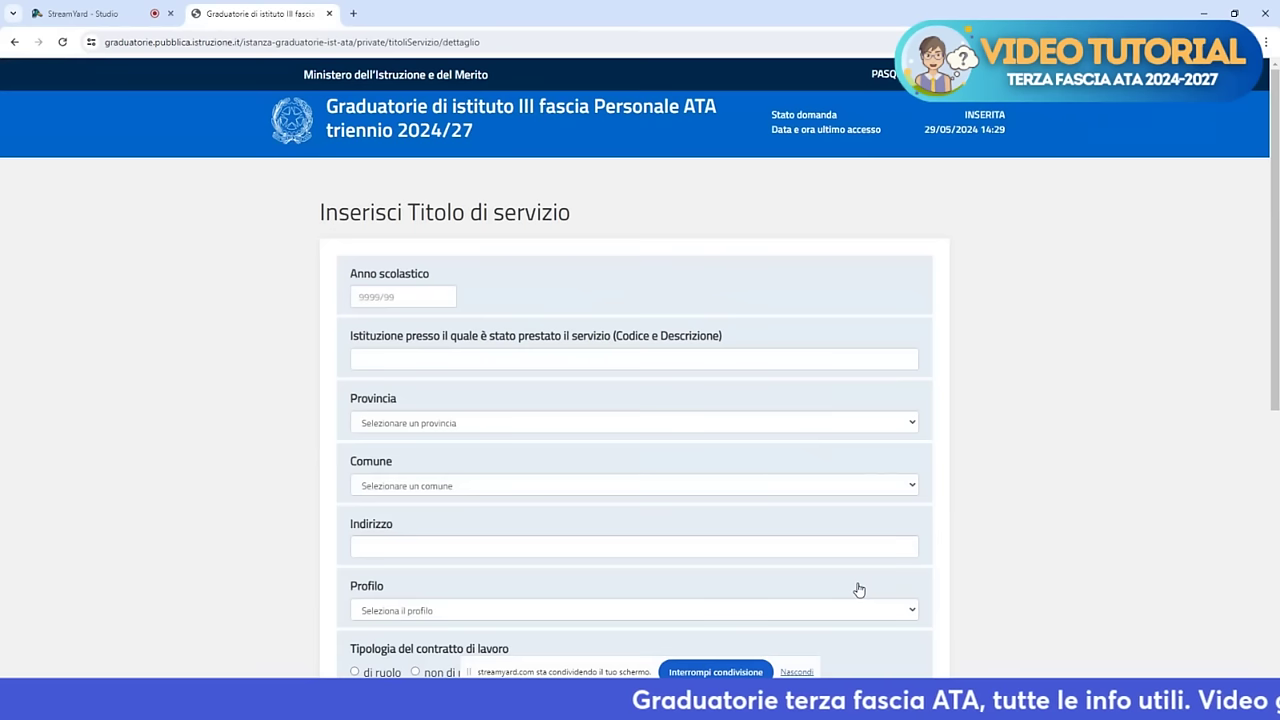
scroll(457, 471, down, 5)
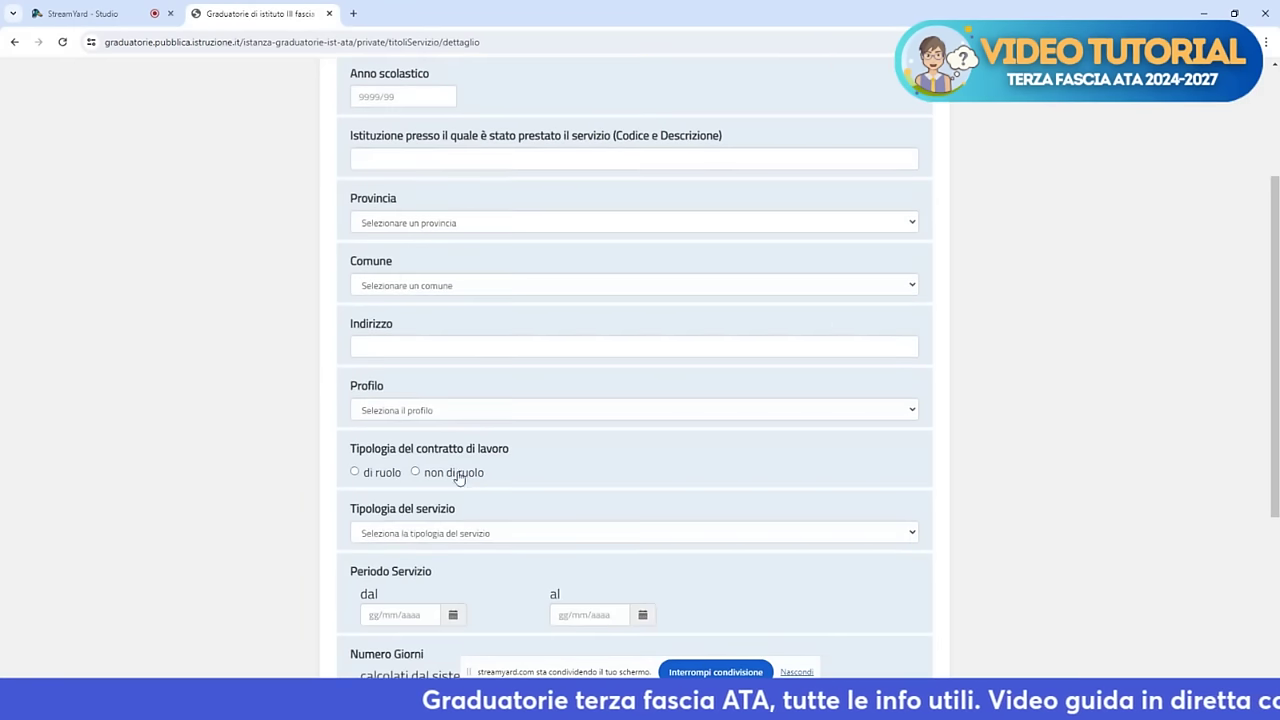
scroll(507, 533, up, 5)
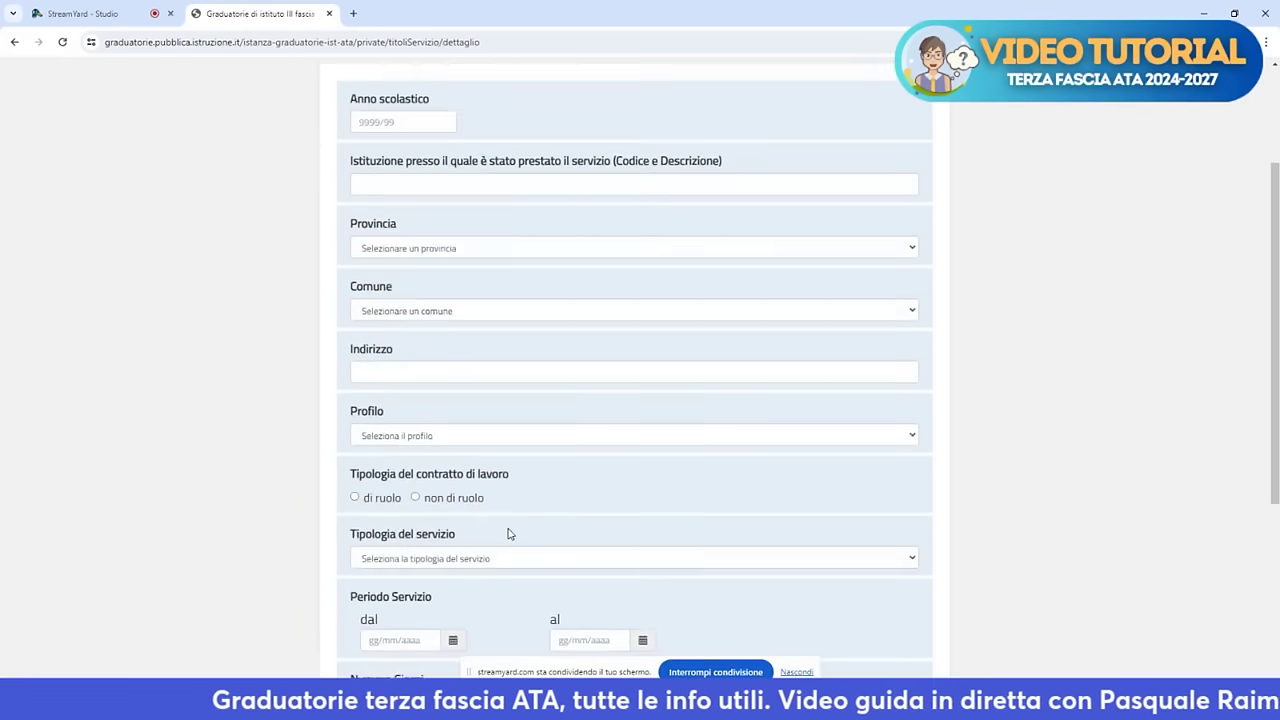
click(406, 300)
text(2020/21)
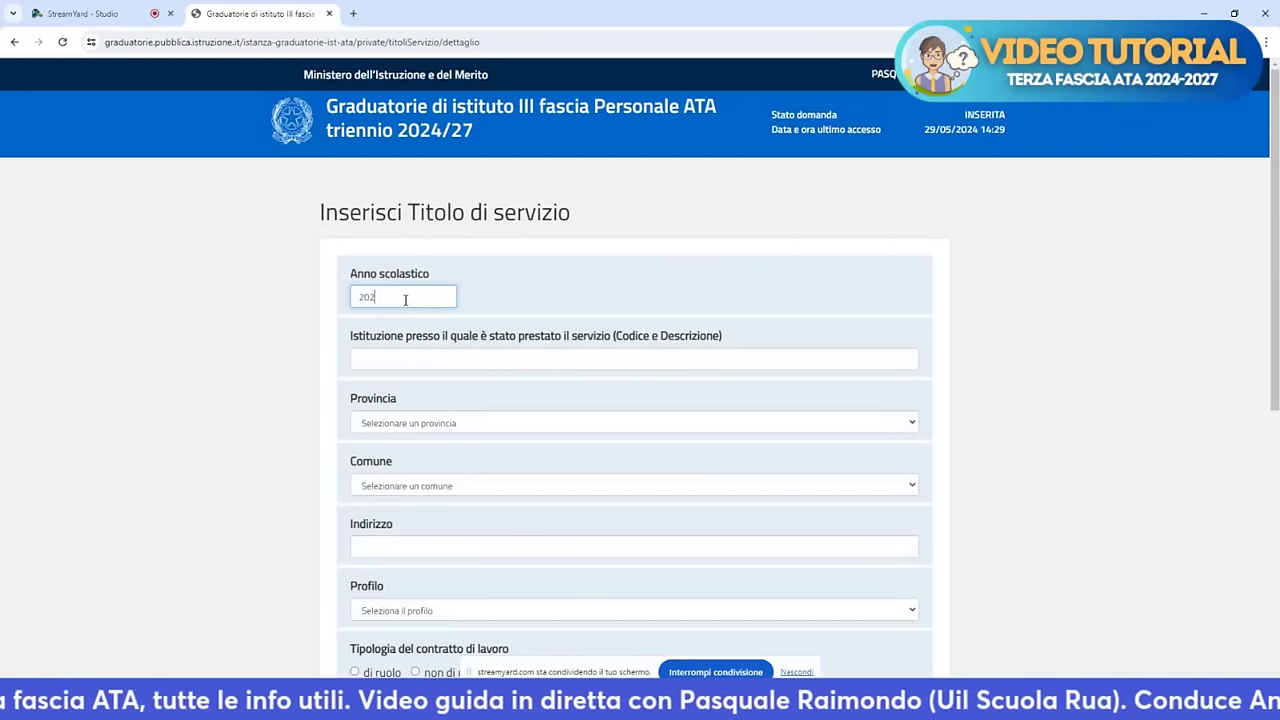
click(359, 352)
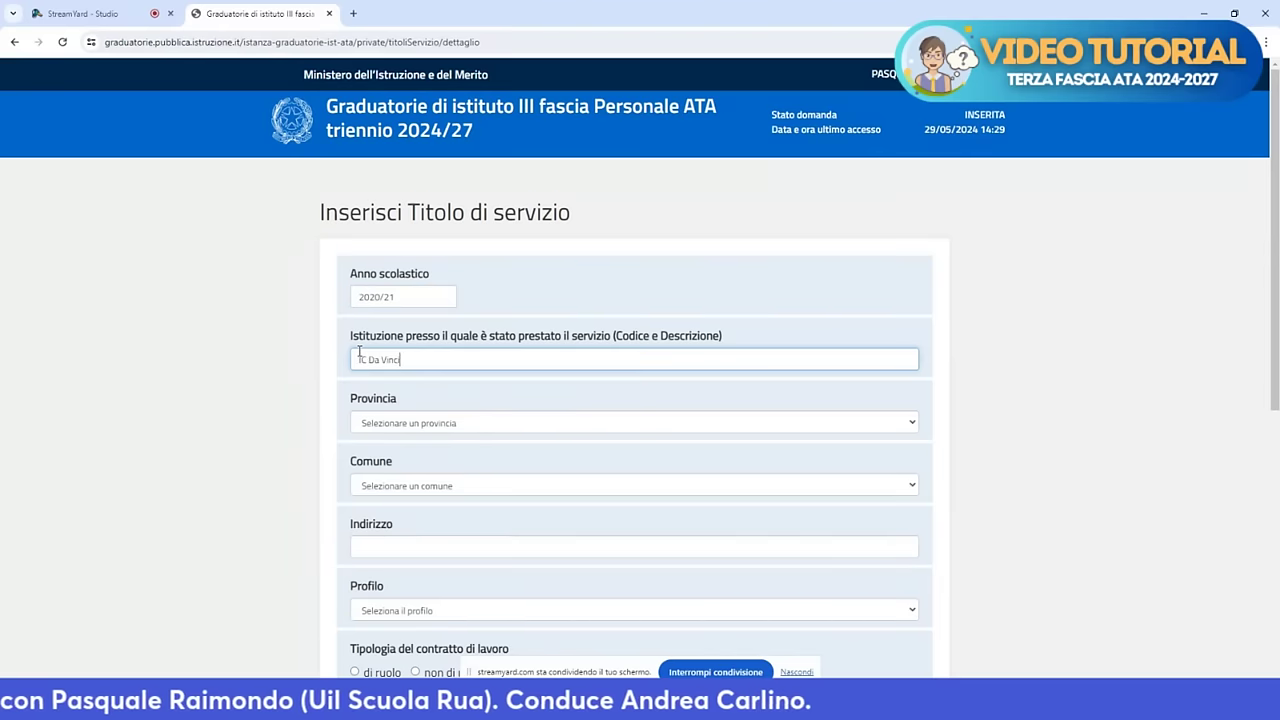
Set both the province and the municipality of the service to CASERTA and fill in the school's address
click(452, 423)
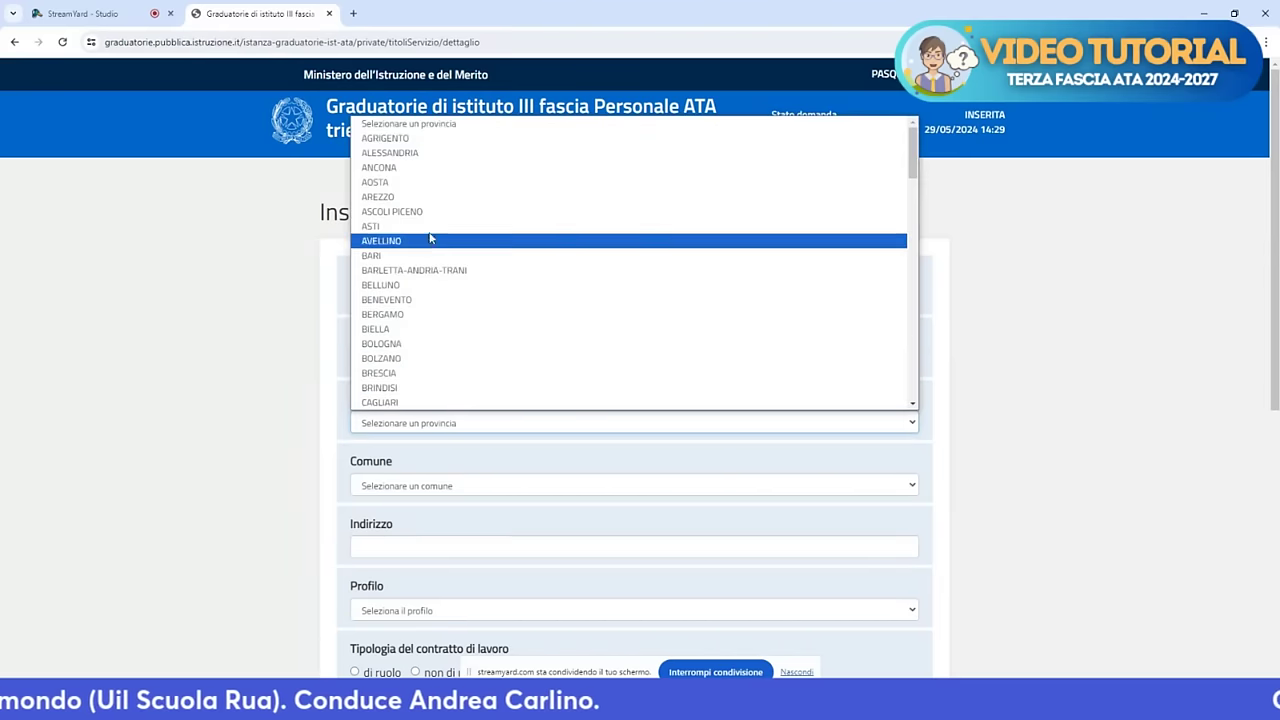
scroll(392, 362, down, 2)
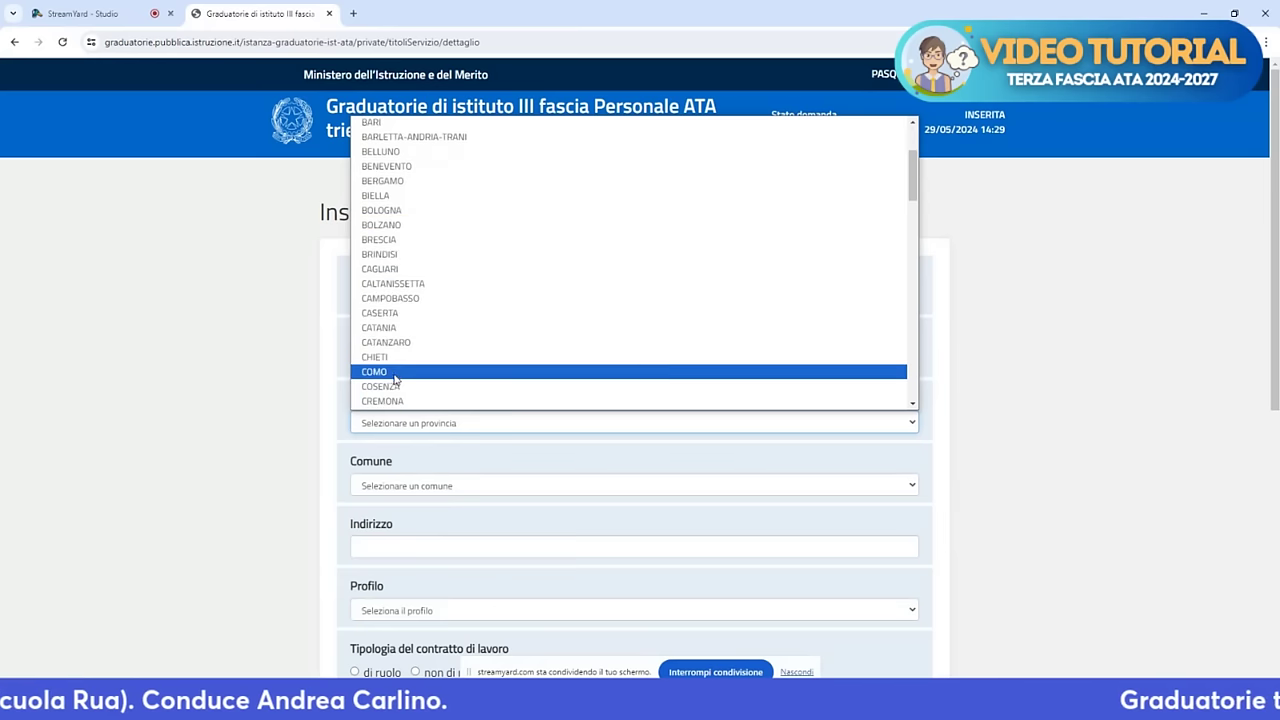
click(385, 313)
click(420, 487)
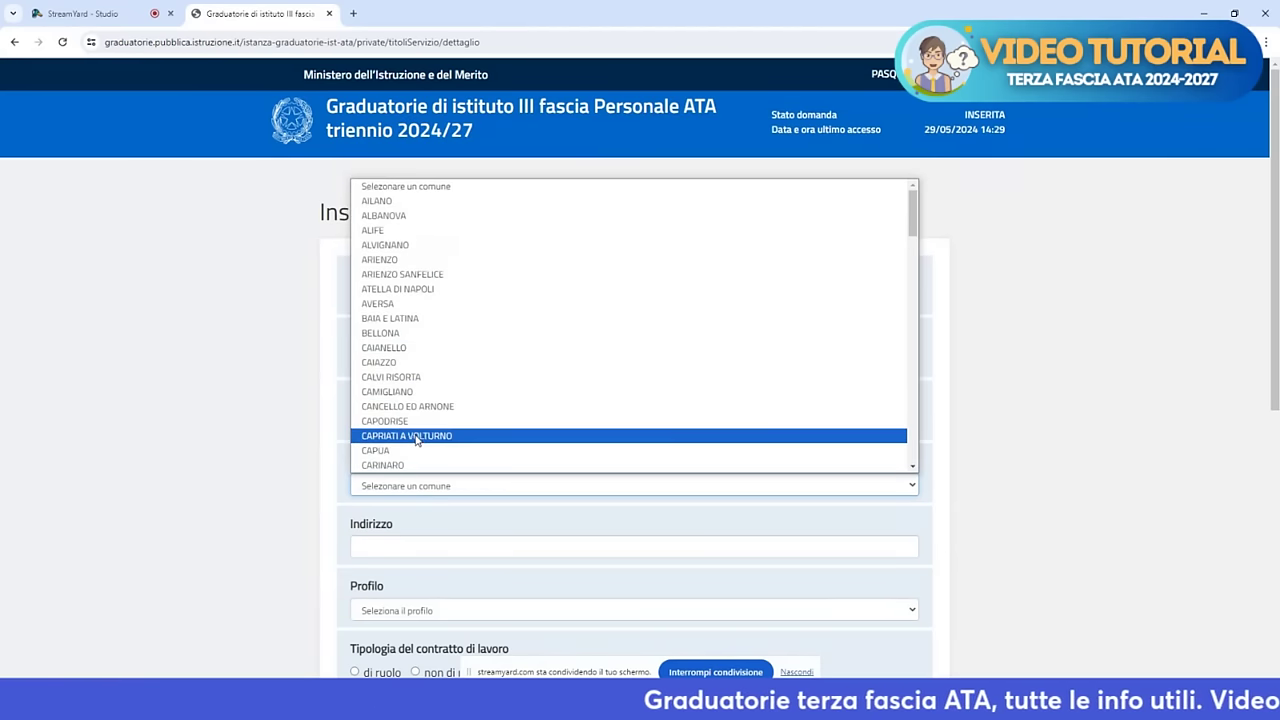
scroll(414, 455, down, 3)
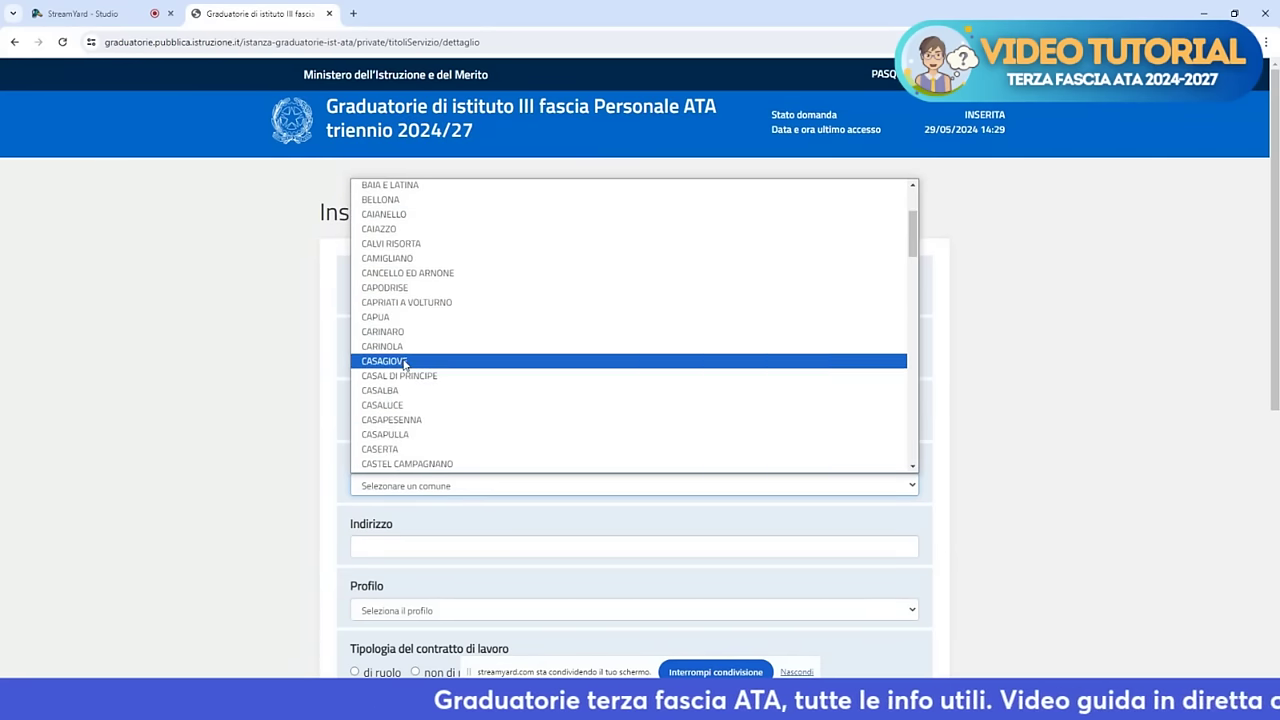
click(420, 450)
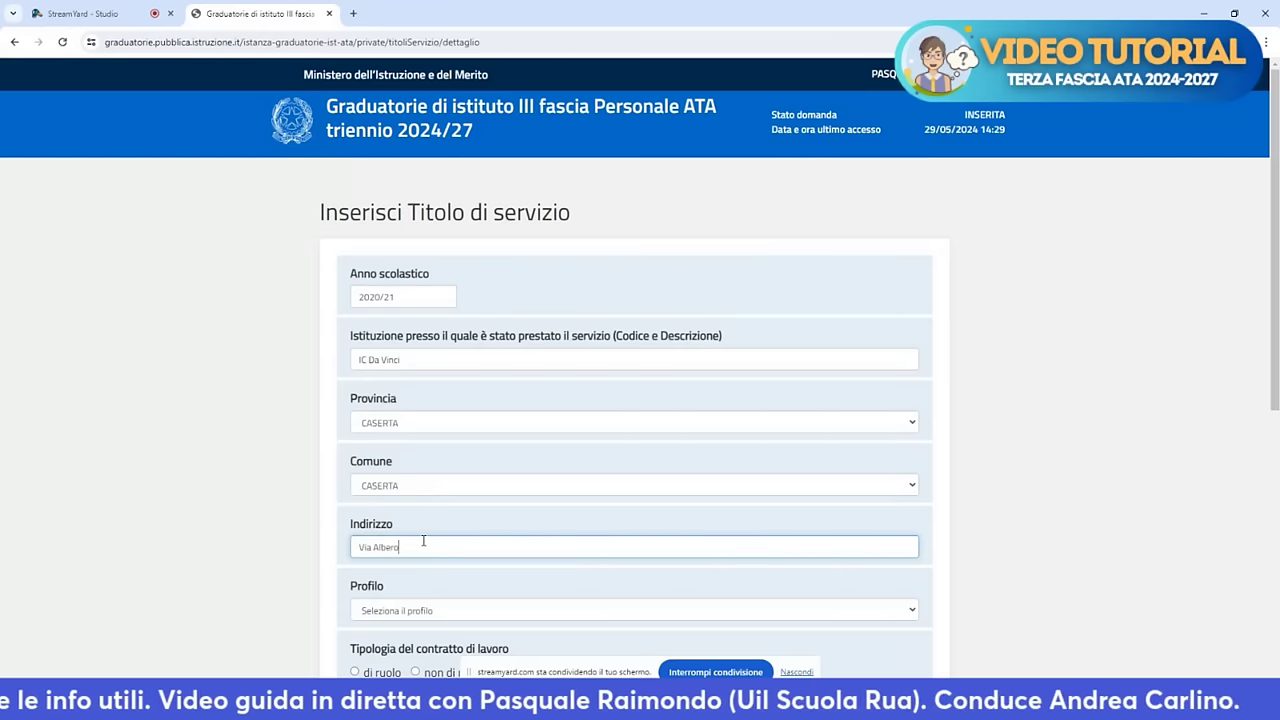
Set the profile to ASSISTENTE TECNICO, the contract to non di ruolo and the service type to Scuole statali, convitti, scuole italiane all'estero
scroll(414, 507, down, 1)
click(457, 480)
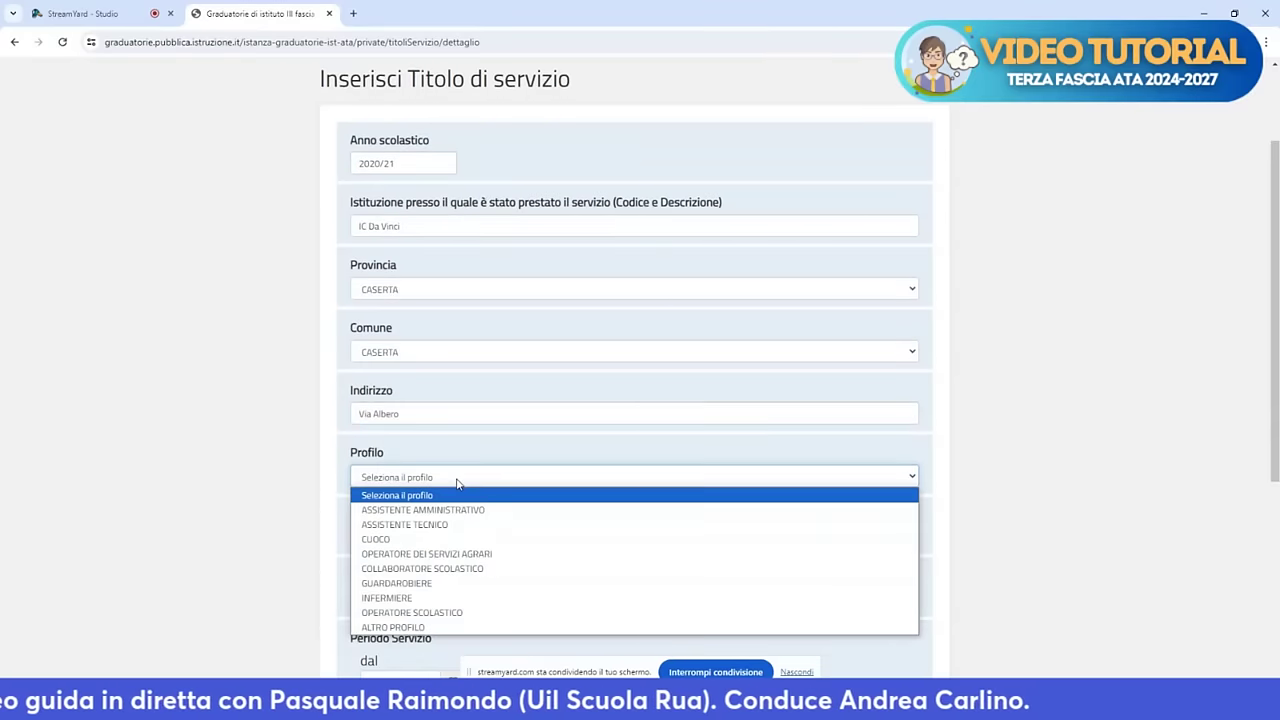
click(458, 522)
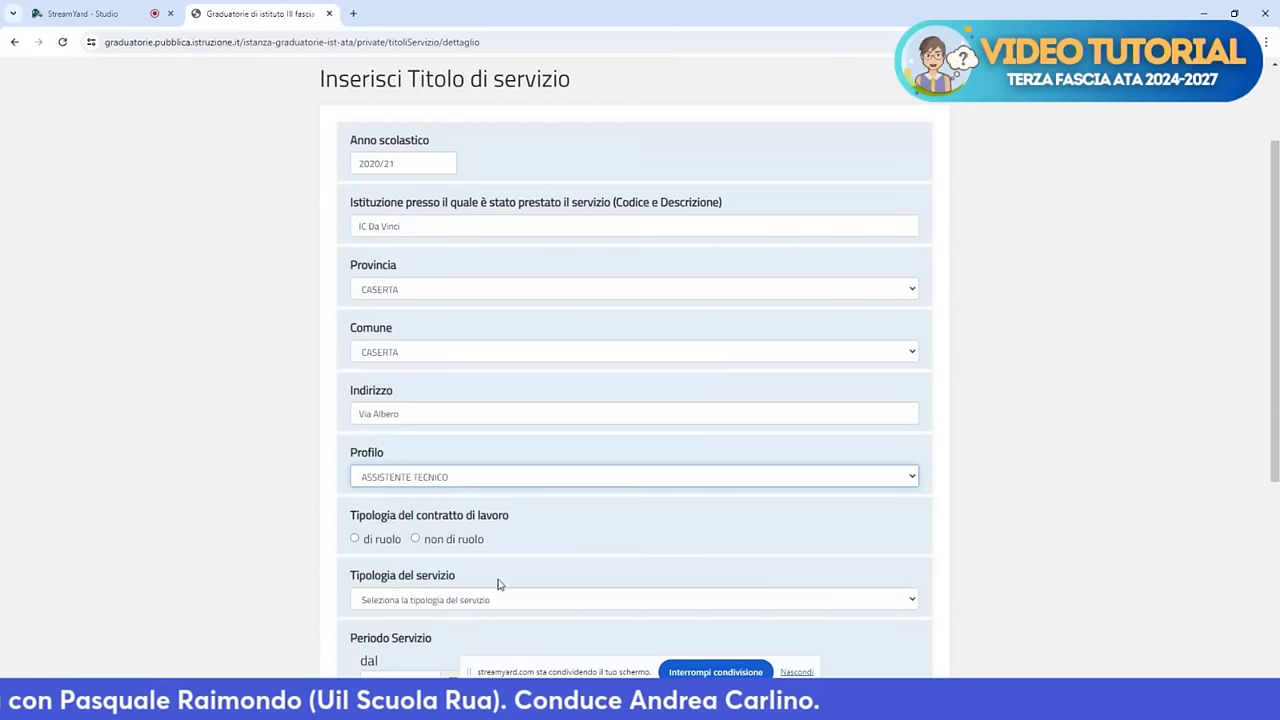
scroll(368, 540, down, 2)
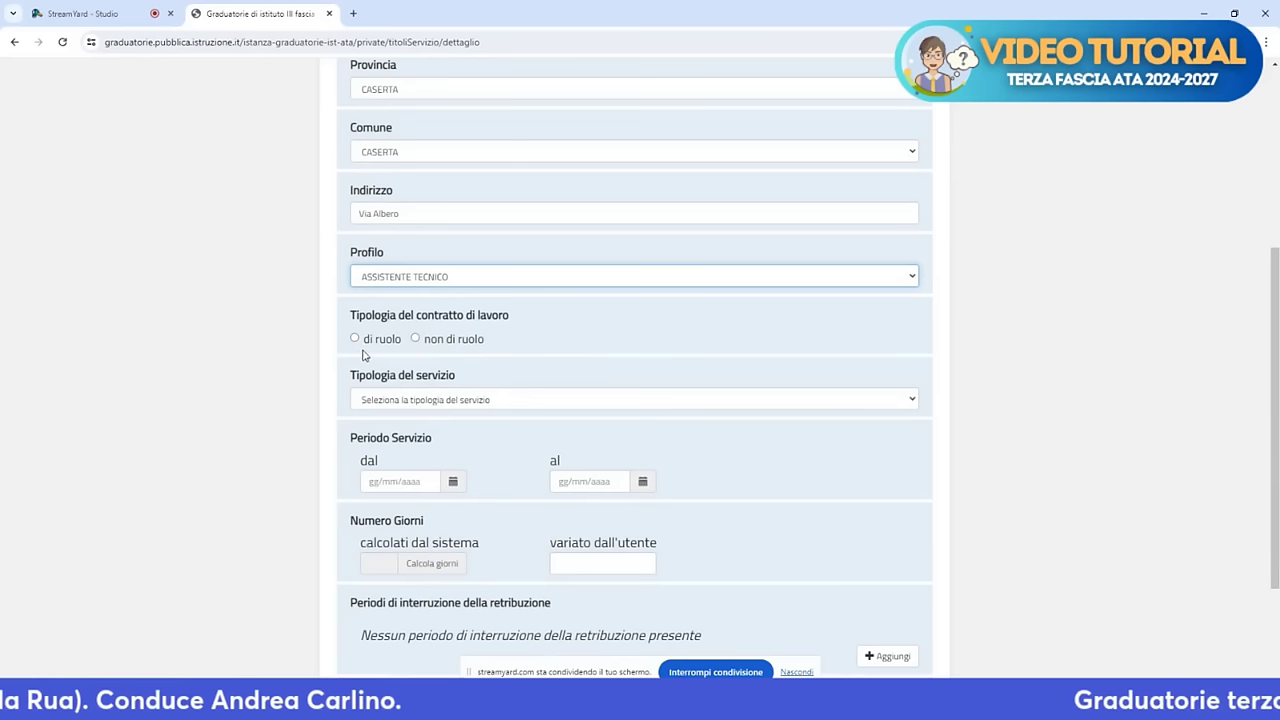
click(416, 339)
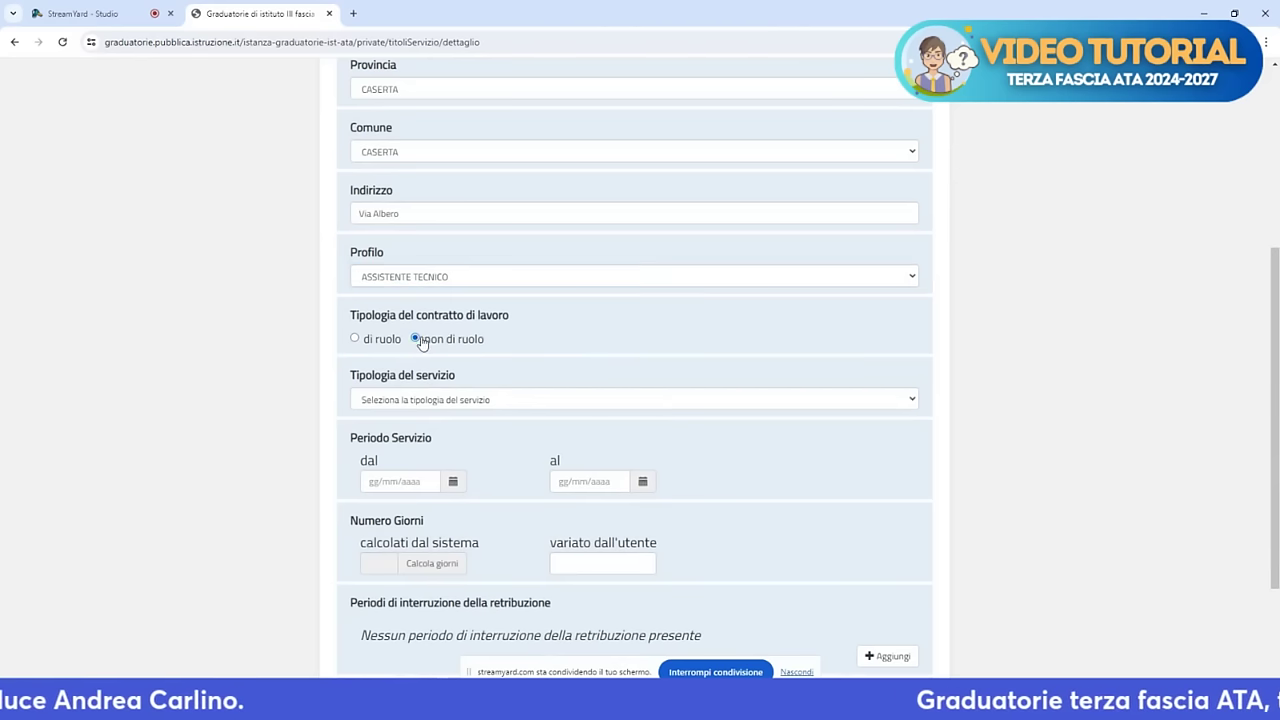
click(470, 400)
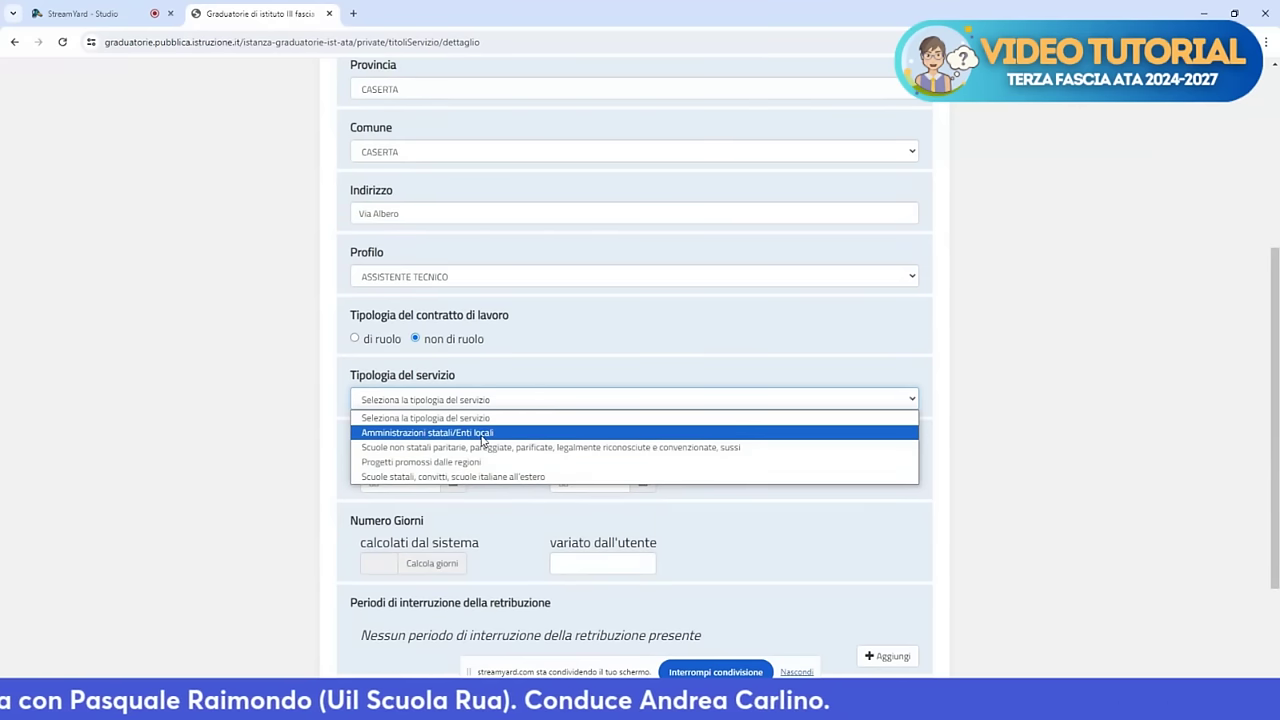
click(463, 478)
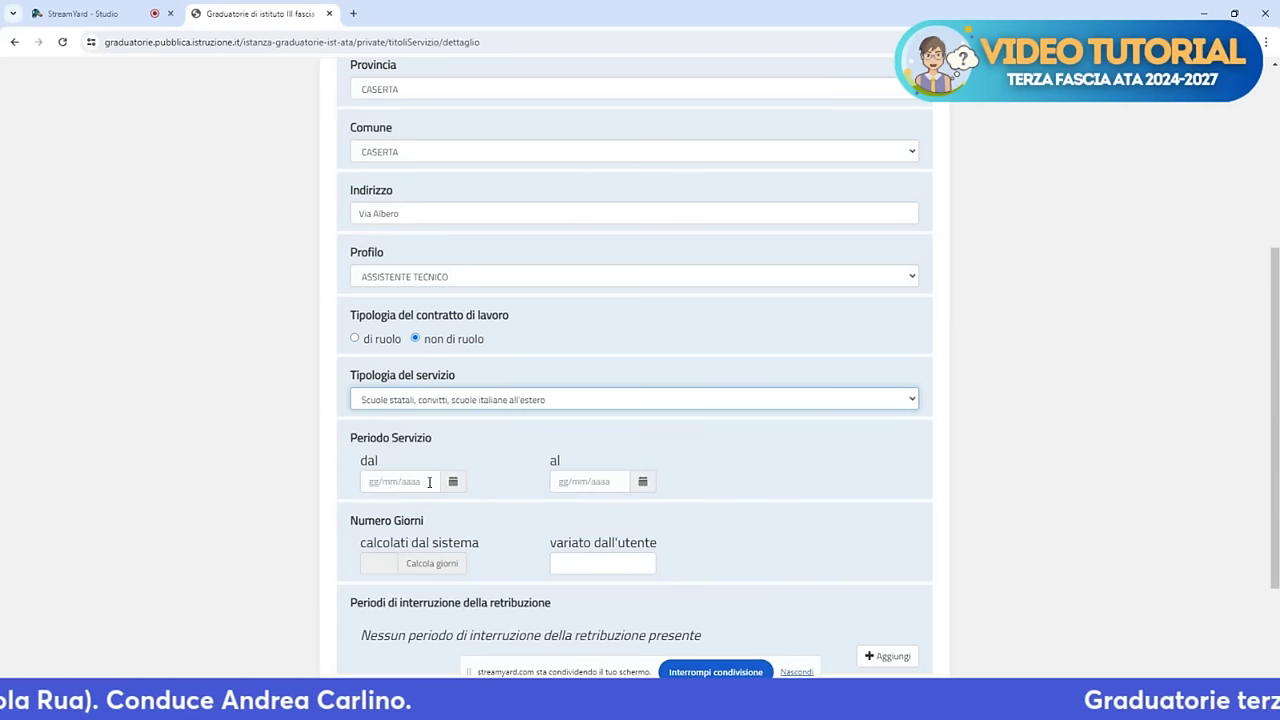
scroll(440, 480, up, 2)
scroll(447, 481, down, 2)
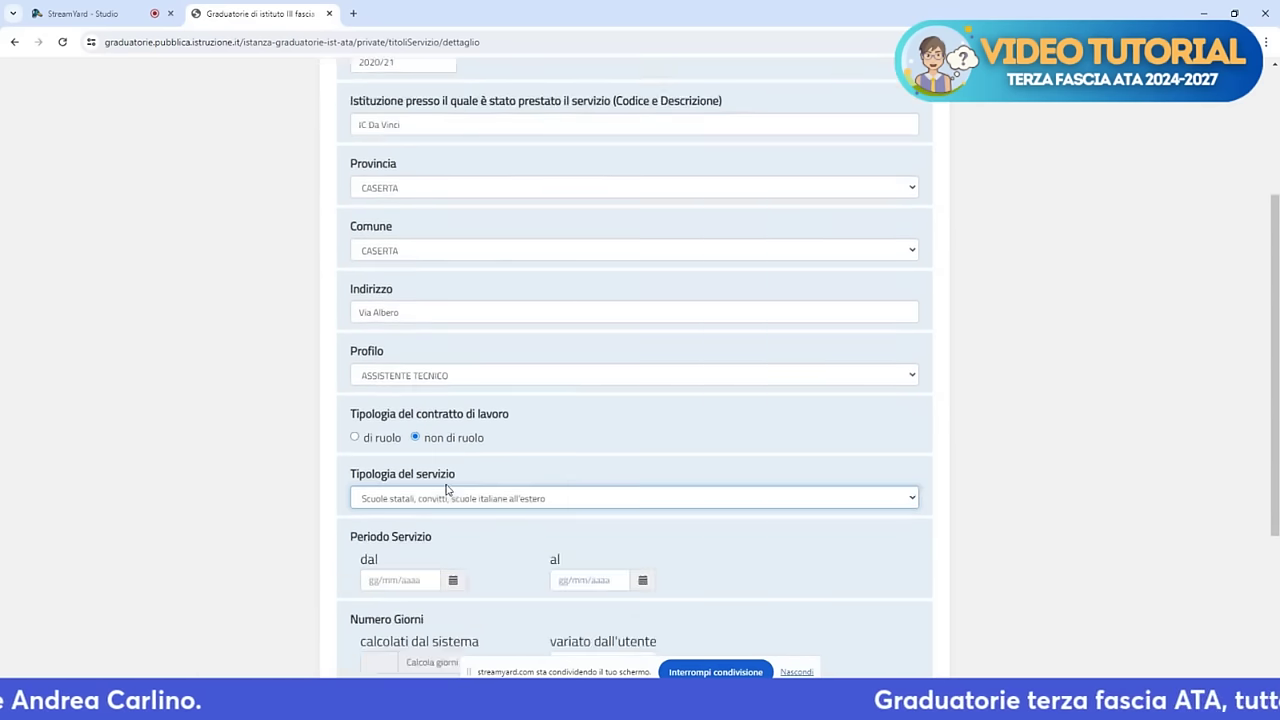
Set the service period from 01/09/2020 to 30/06/2021
click(388, 481)
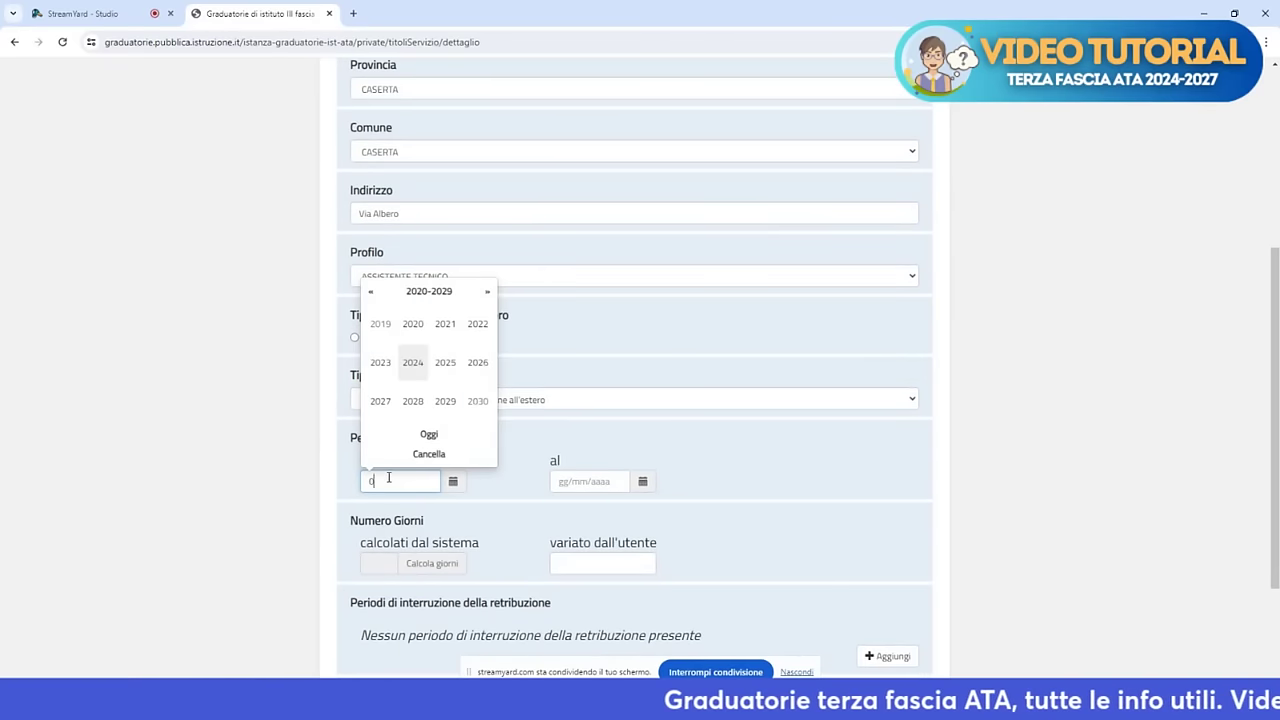
text(01/09/2020)
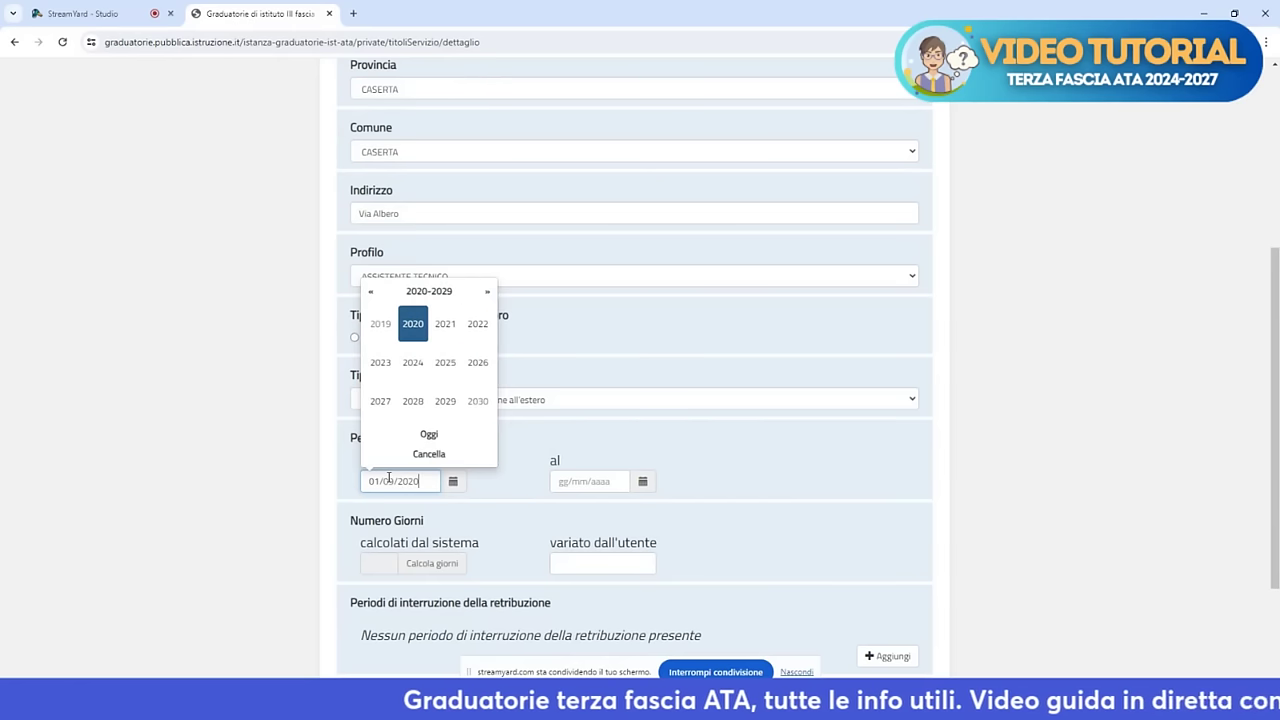
key(Tab)
text(3)
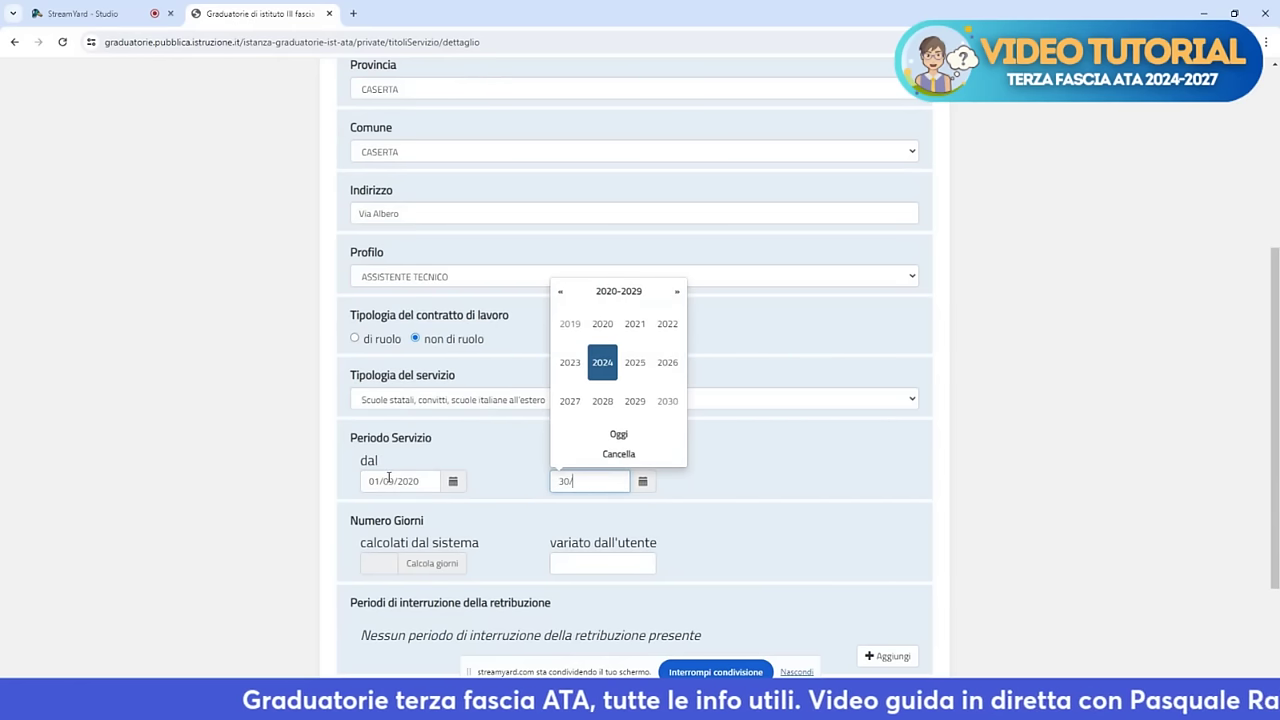
text(0/06/2021)
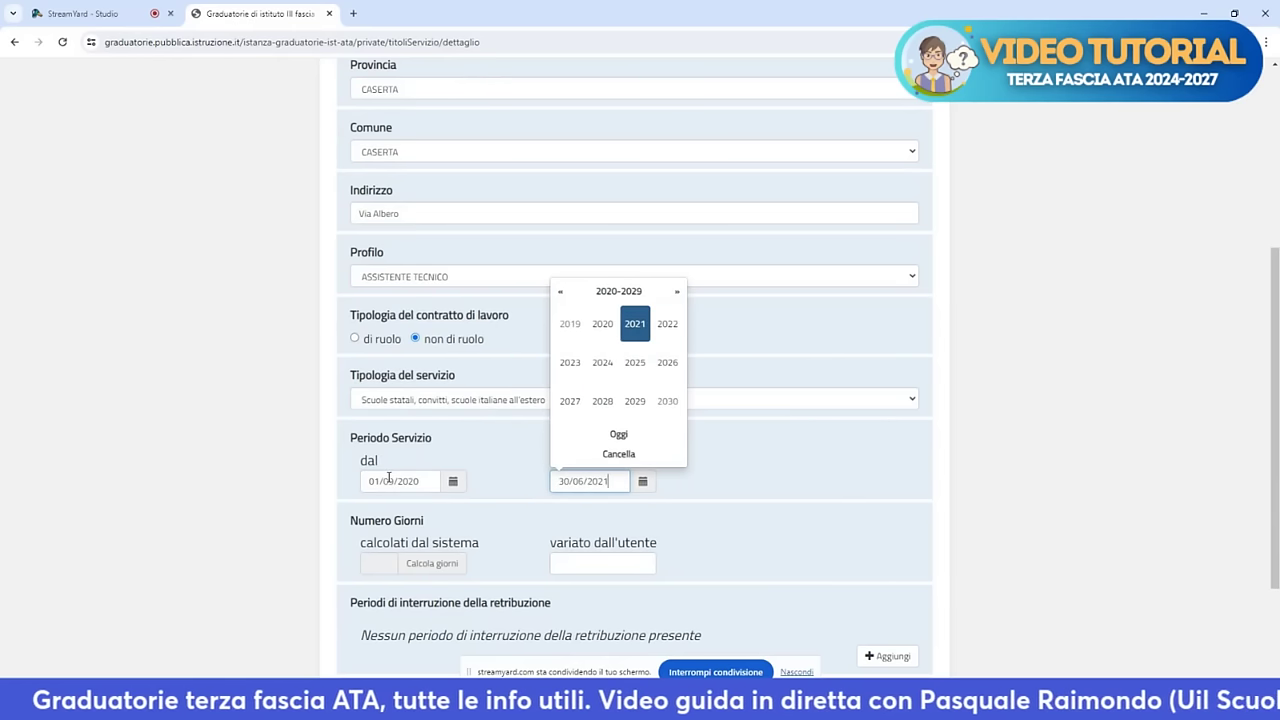
click(590, 608)
Try to submit the completed service title without adding any pay interruption or absence periods
scroll(395, 478, down, 2)
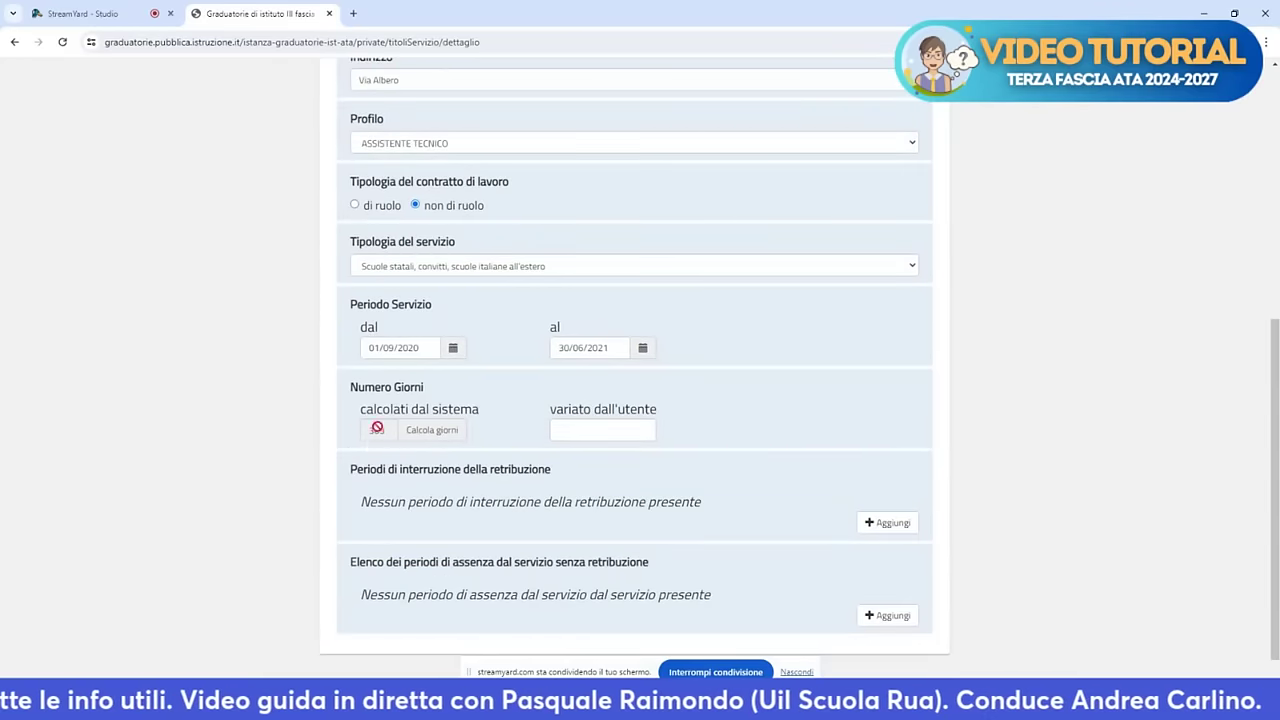
scroll(880, 514, down, 1)
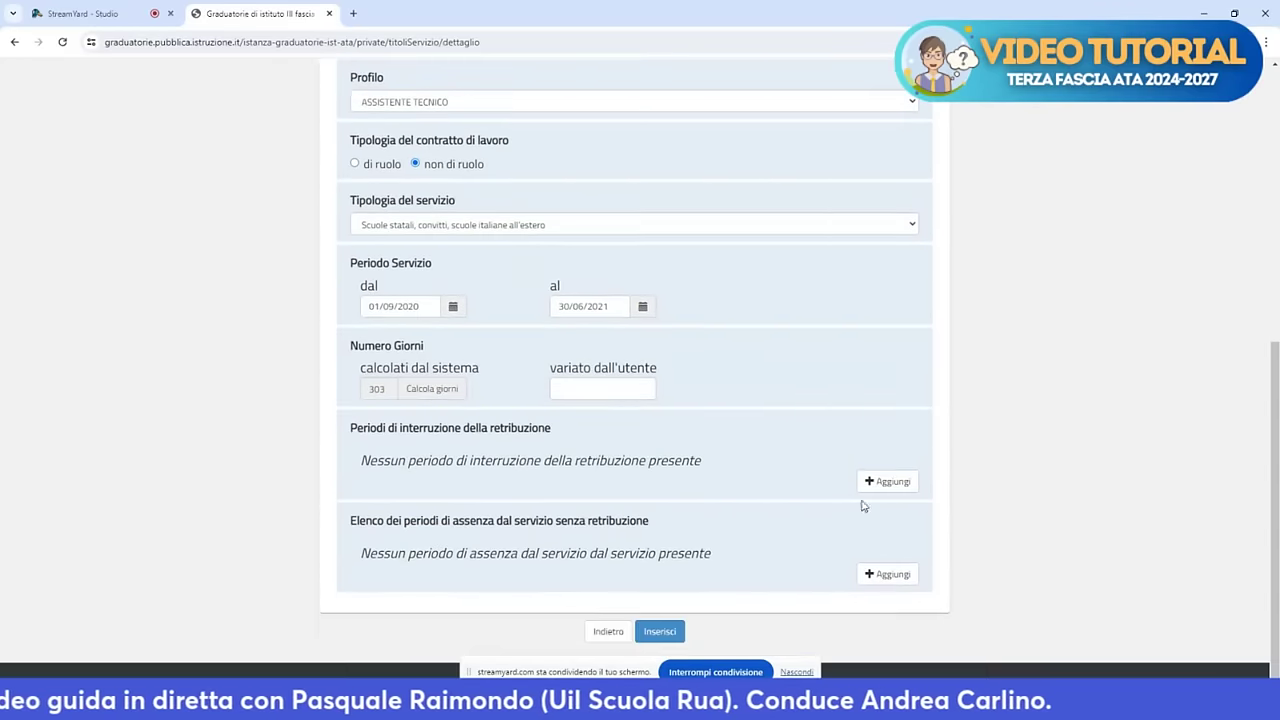
click(675, 630)
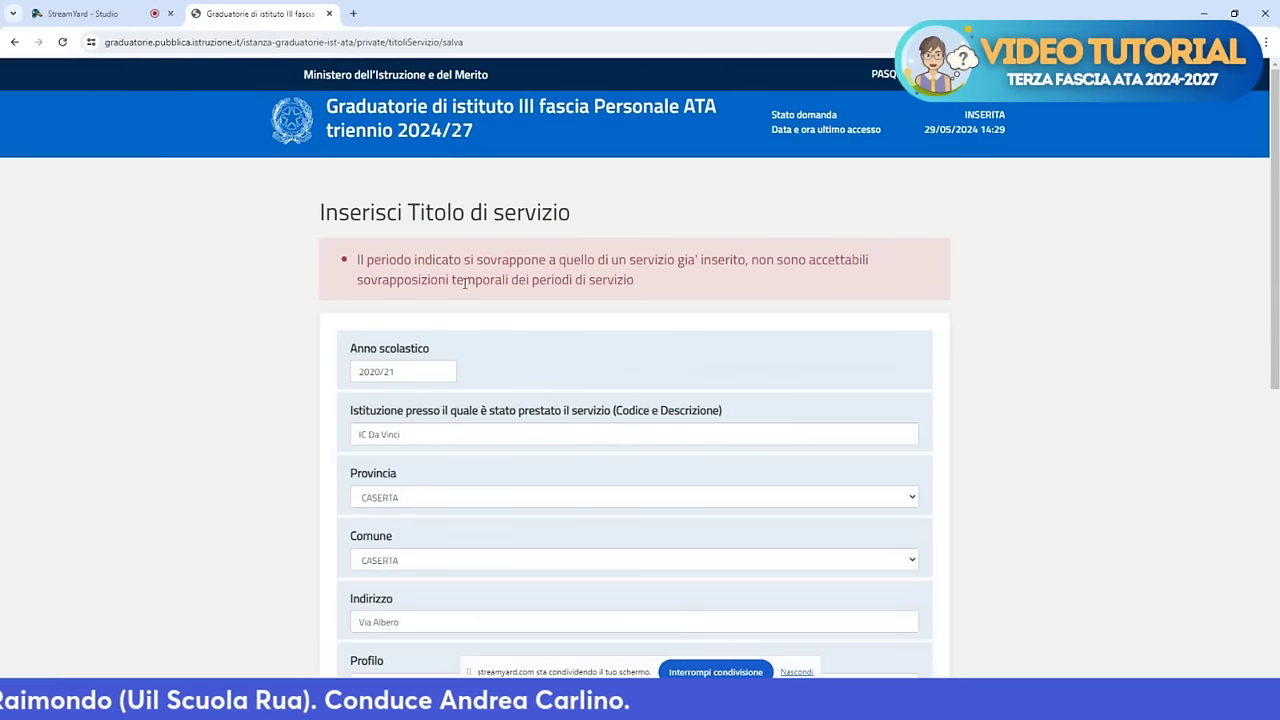
Review the rejected service title, leave its form without inserting it and return to the application's section overview
scroll(691, 300, down, 3)
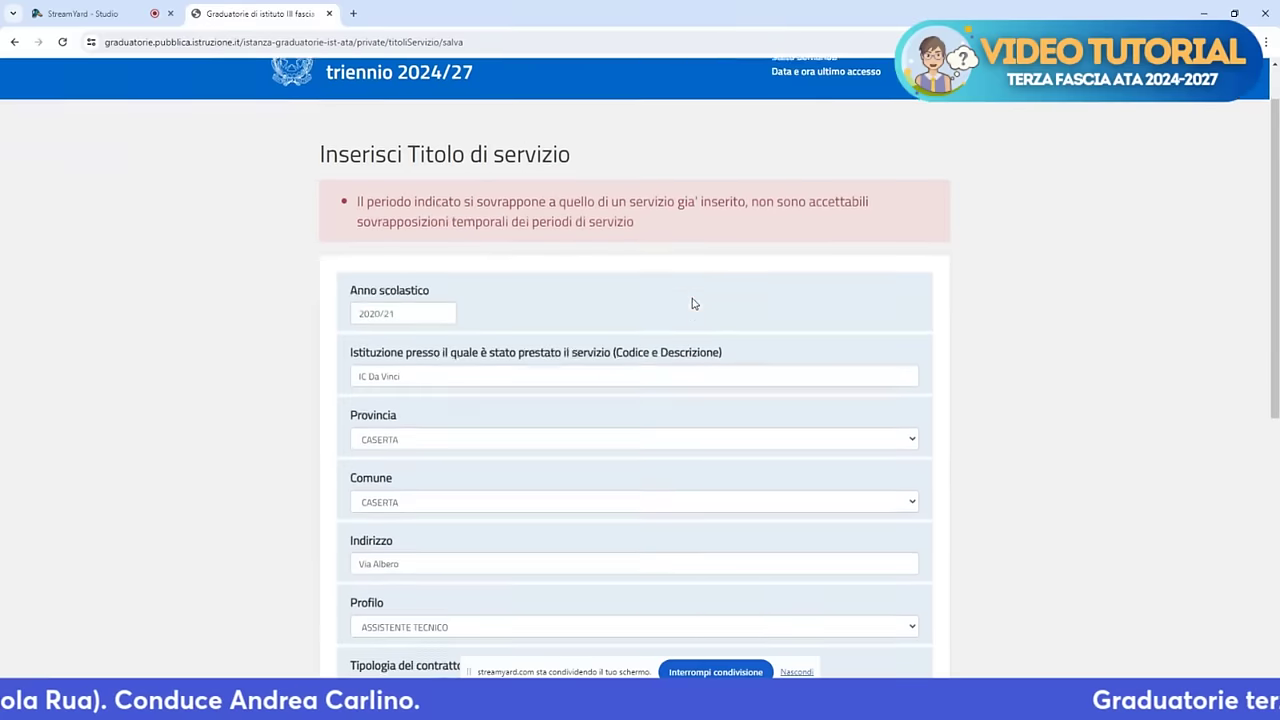
scroll(494, 491, down, 4)
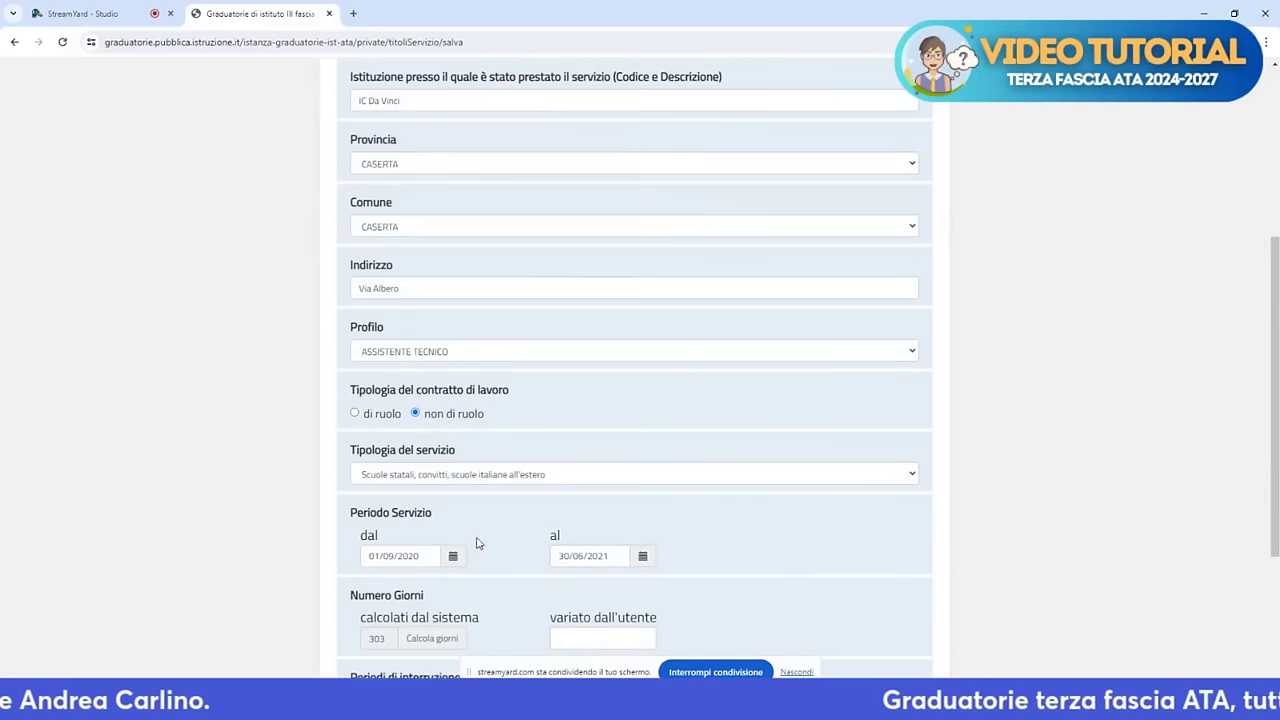
scroll(522, 558, up, 2)
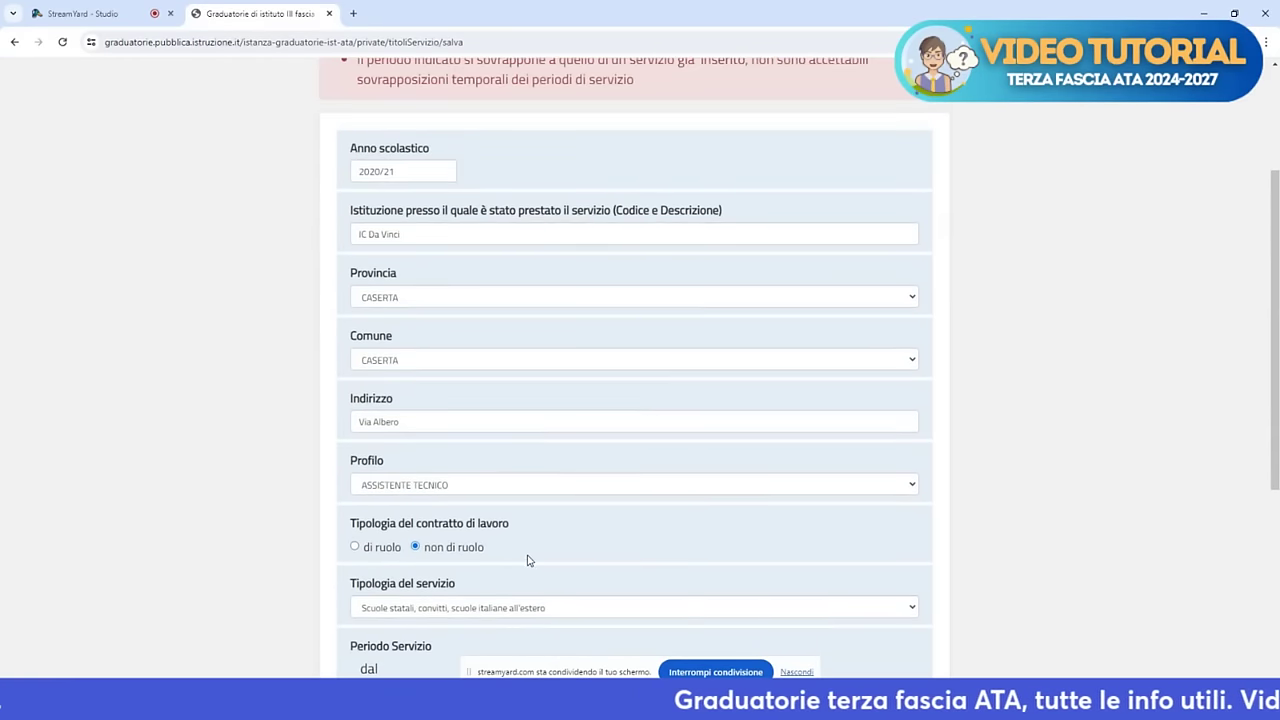
scroll(529, 559, down, 7)
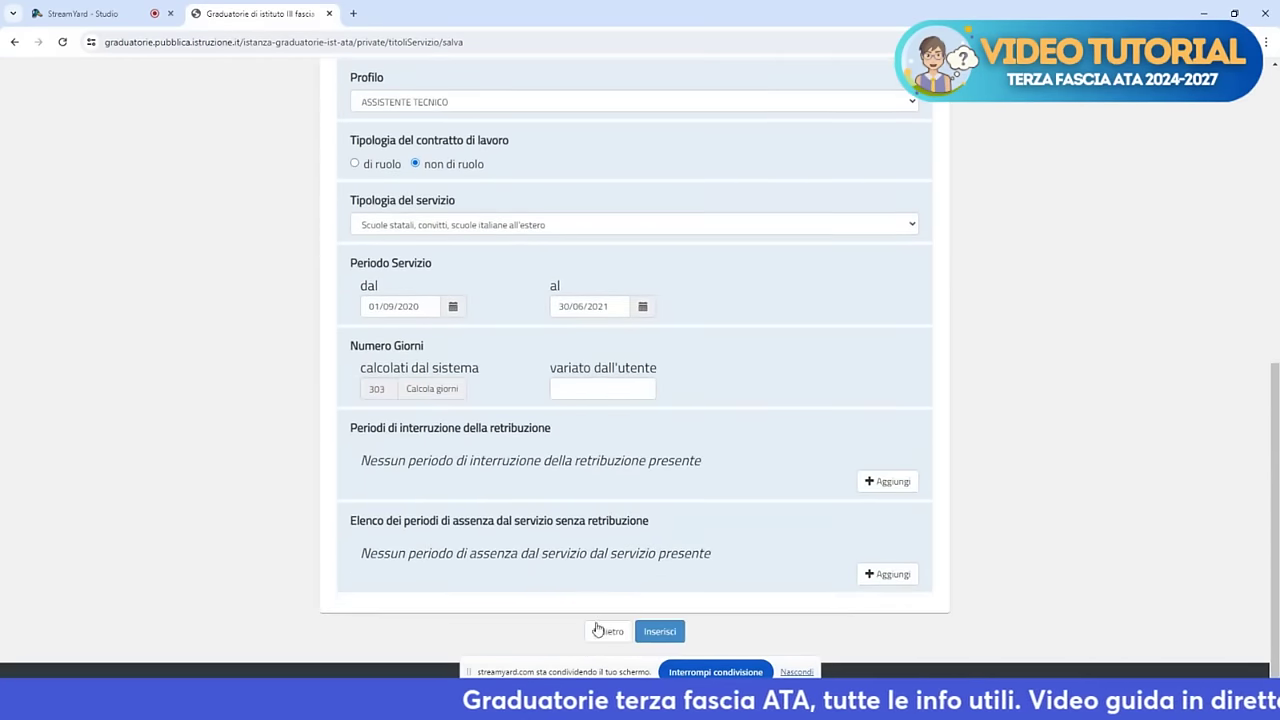
click(601, 632)
scroll(590, 565, down, 3)
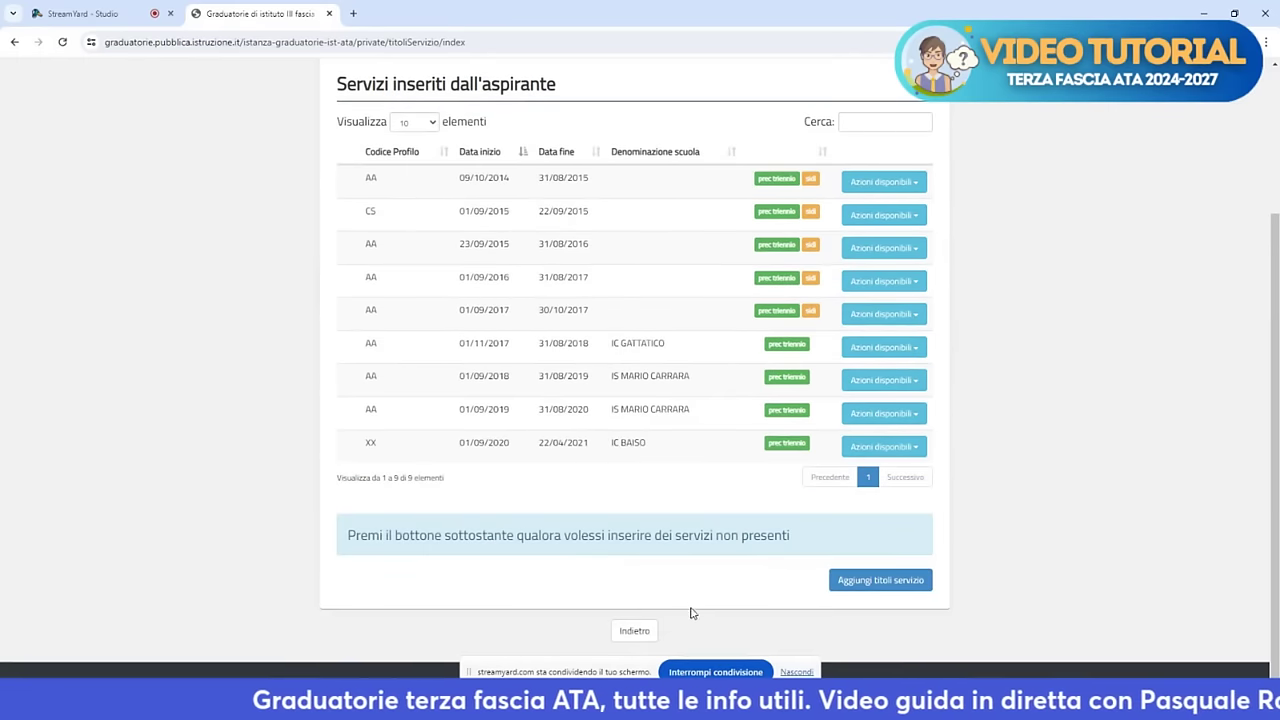
click(630, 631)
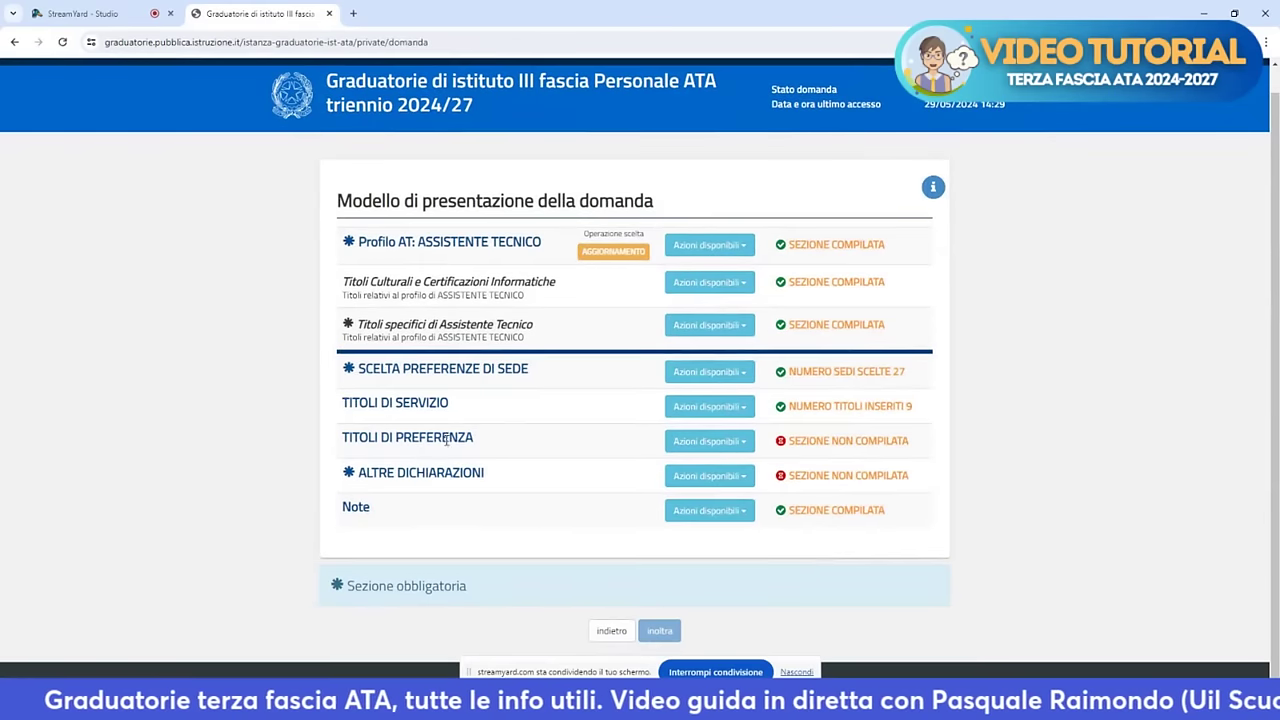
Open the Titoli di preferenza section, declare title D for at least one year of praiseworthy service, and insert the declaration
click(715, 443)
click(704, 467)
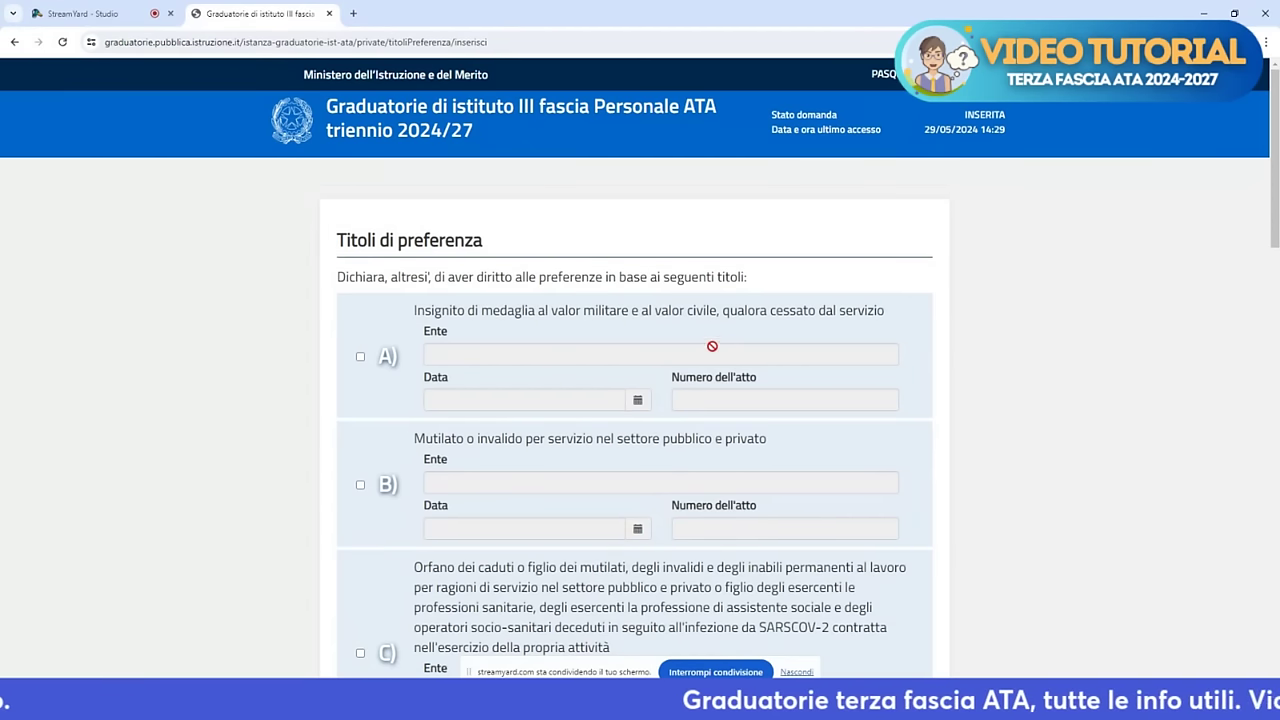
scroll(631, 326, down, 3)
scroll(634, 371, up, 2)
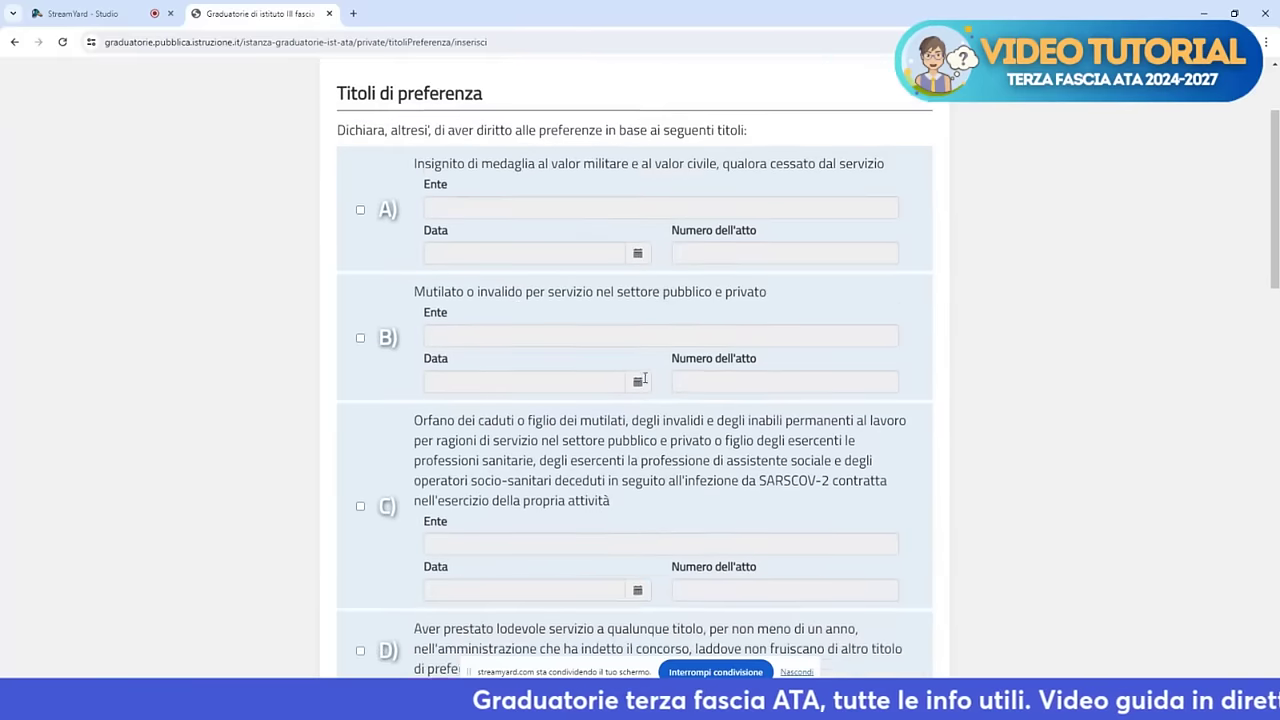
drag(336, 183, 483, 200)
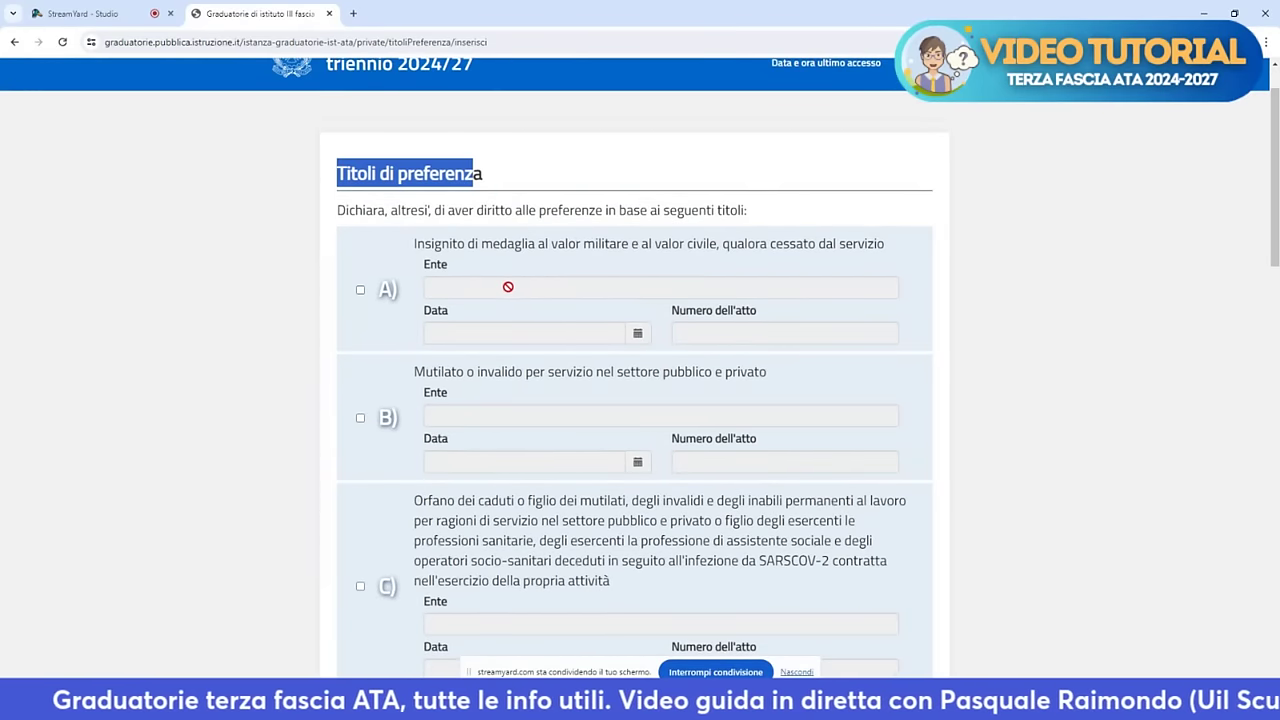
scroll(512, 310, down, 5)
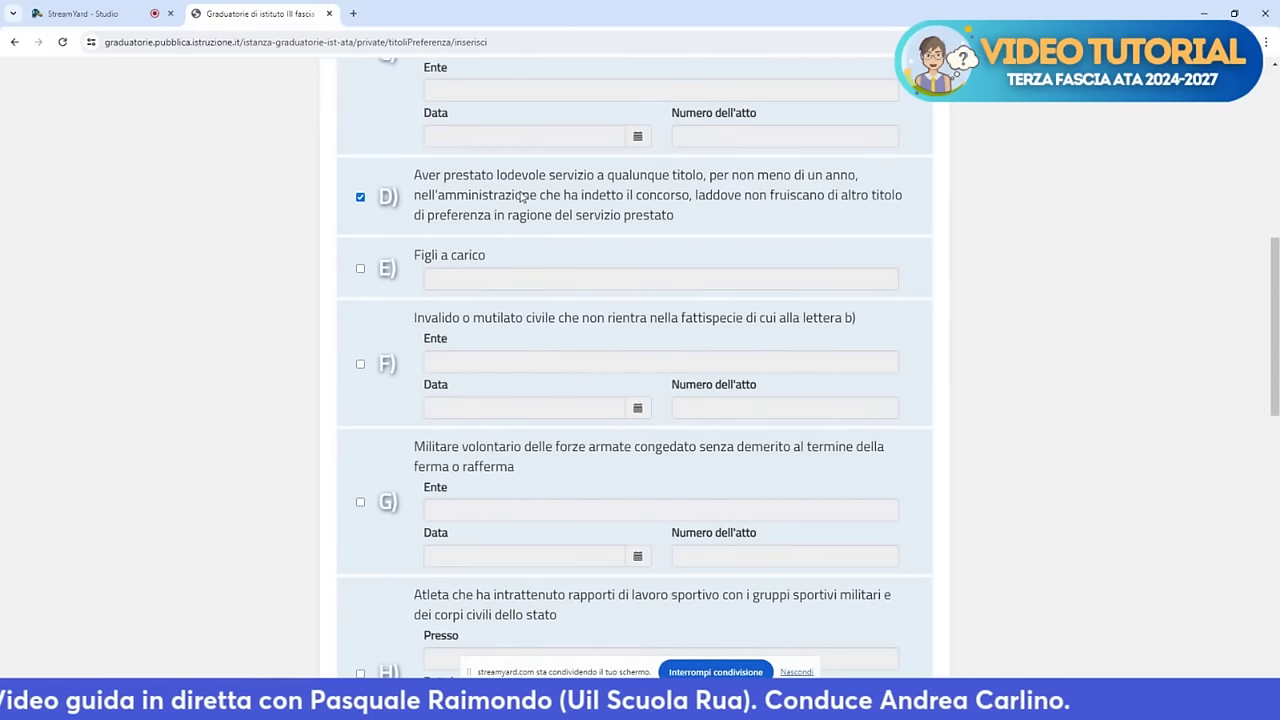
scroll(660, 178, down, 10)
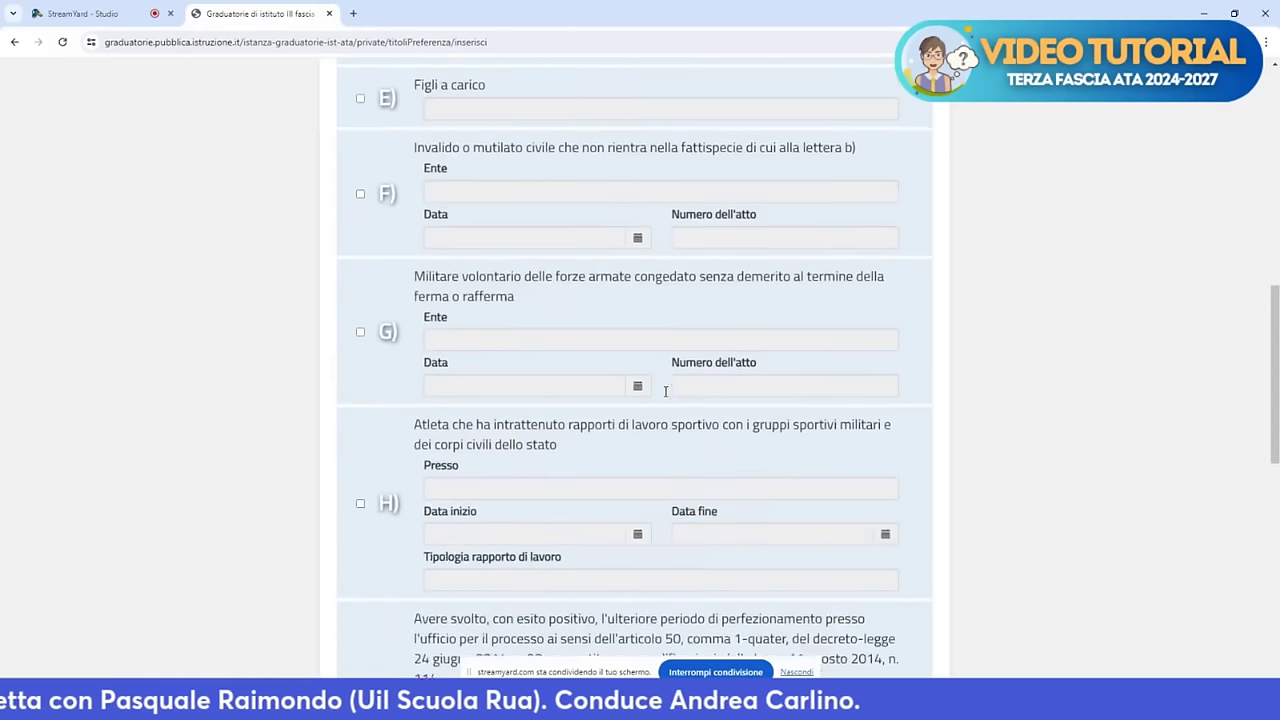
scroll(640, 527, down, 5)
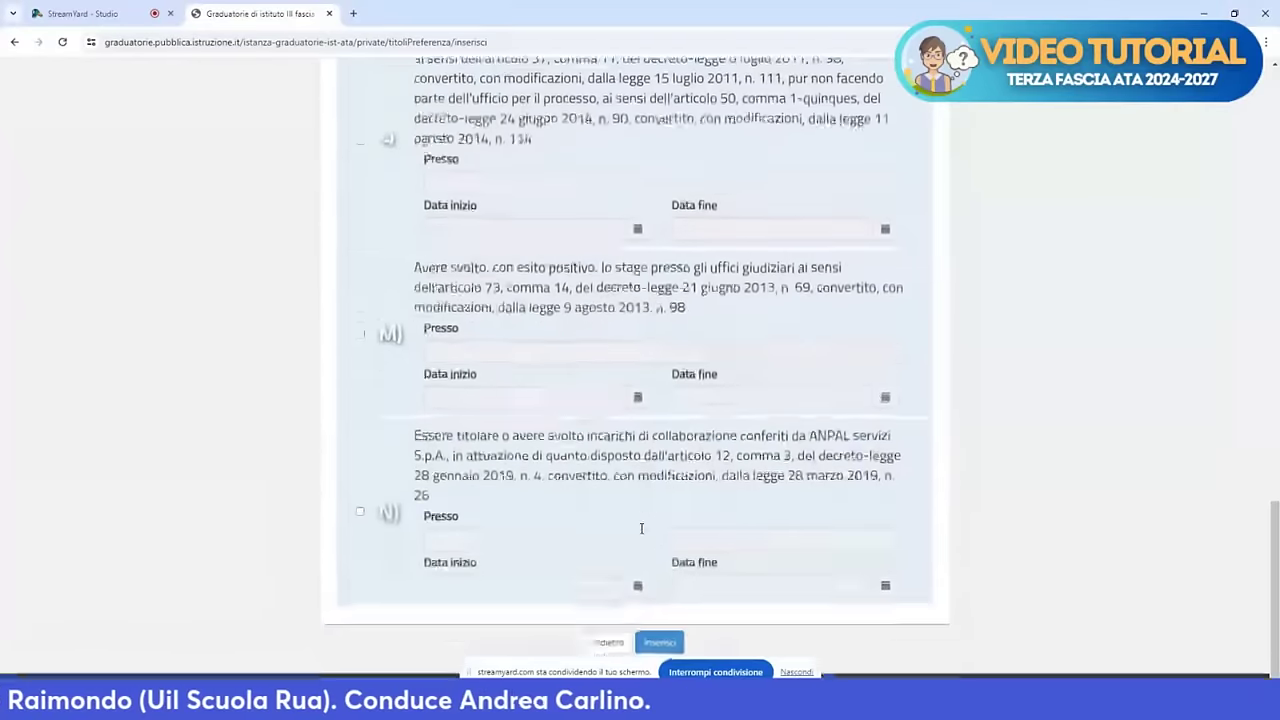
click(659, 630)
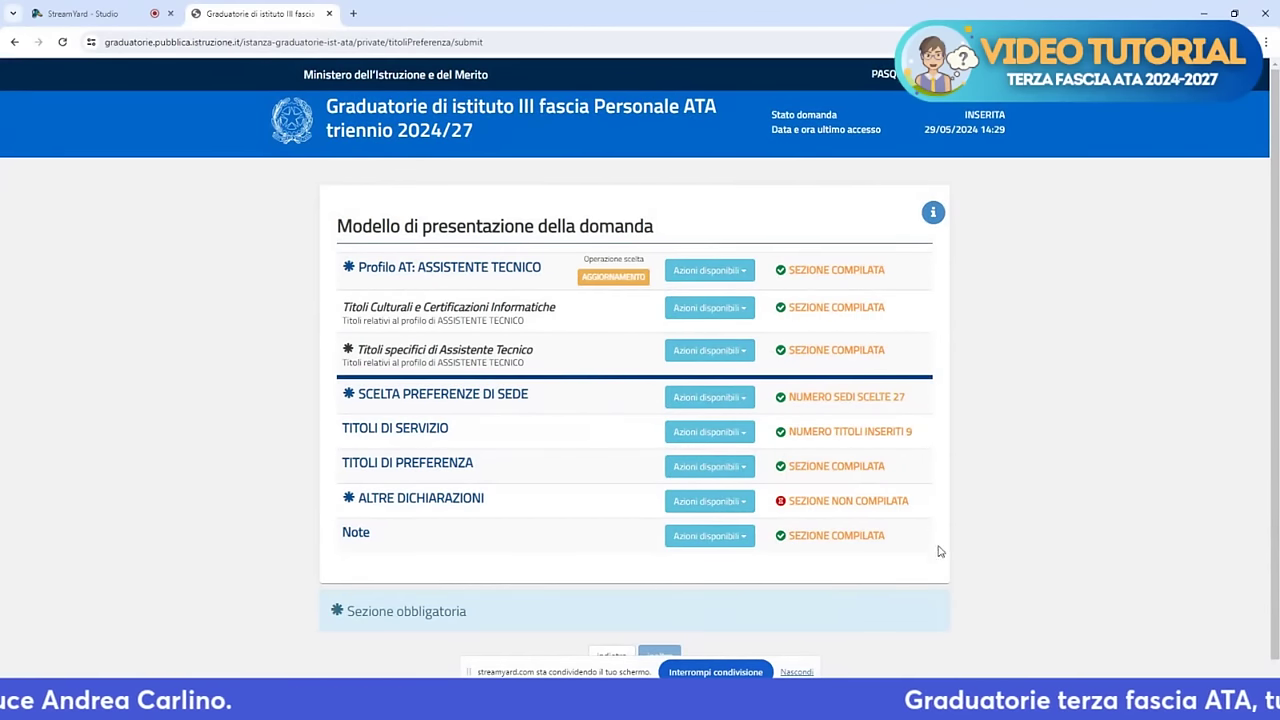
Open the Altre dichiarazioni section for entry and read its citizenship and age requirement declarations
click(692, 508)
click(704, 527)
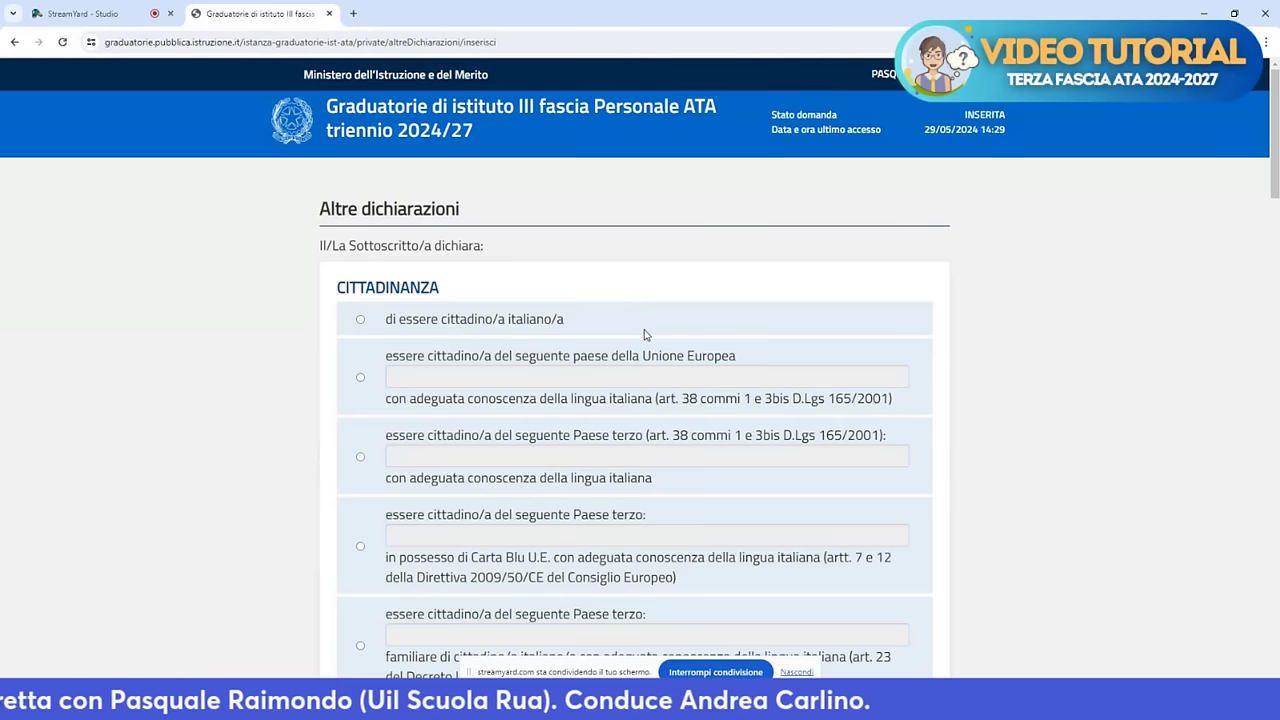
scroll(337, 363, down, 1)
drag(337, 221, 440, 221)
scroll(524, 283, down, 2)
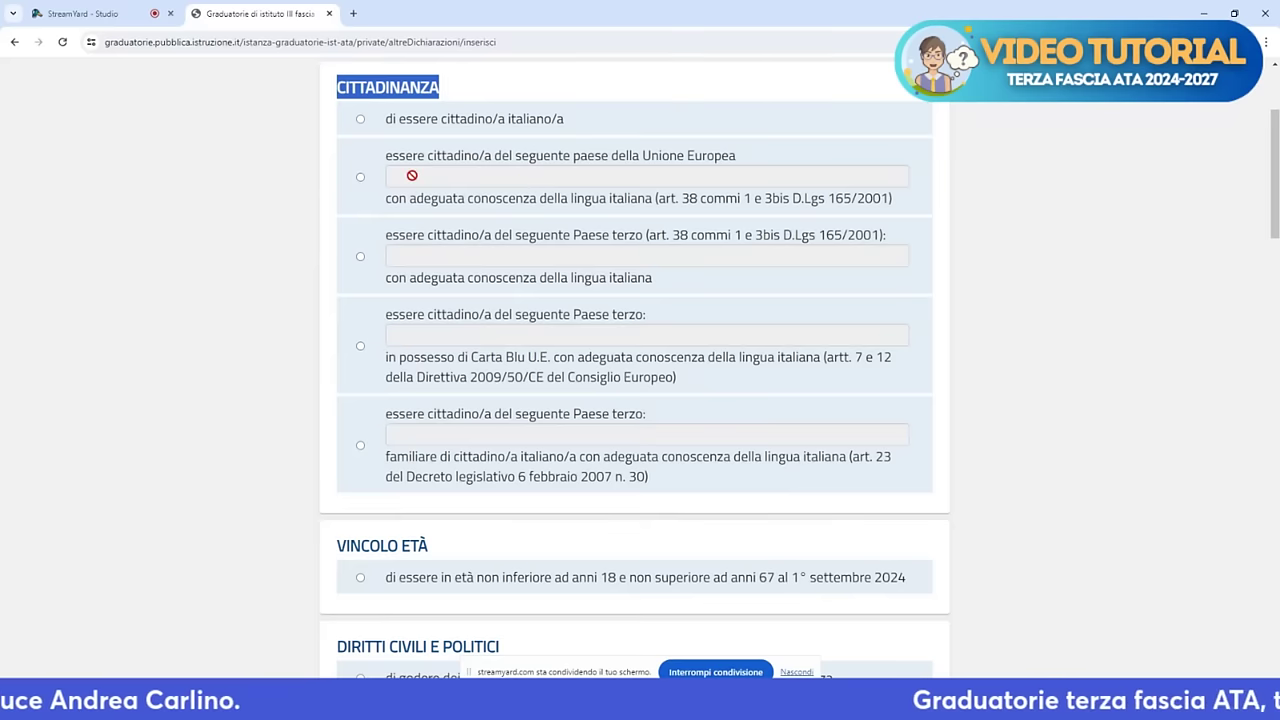
scroll(400, 260, down, 4)
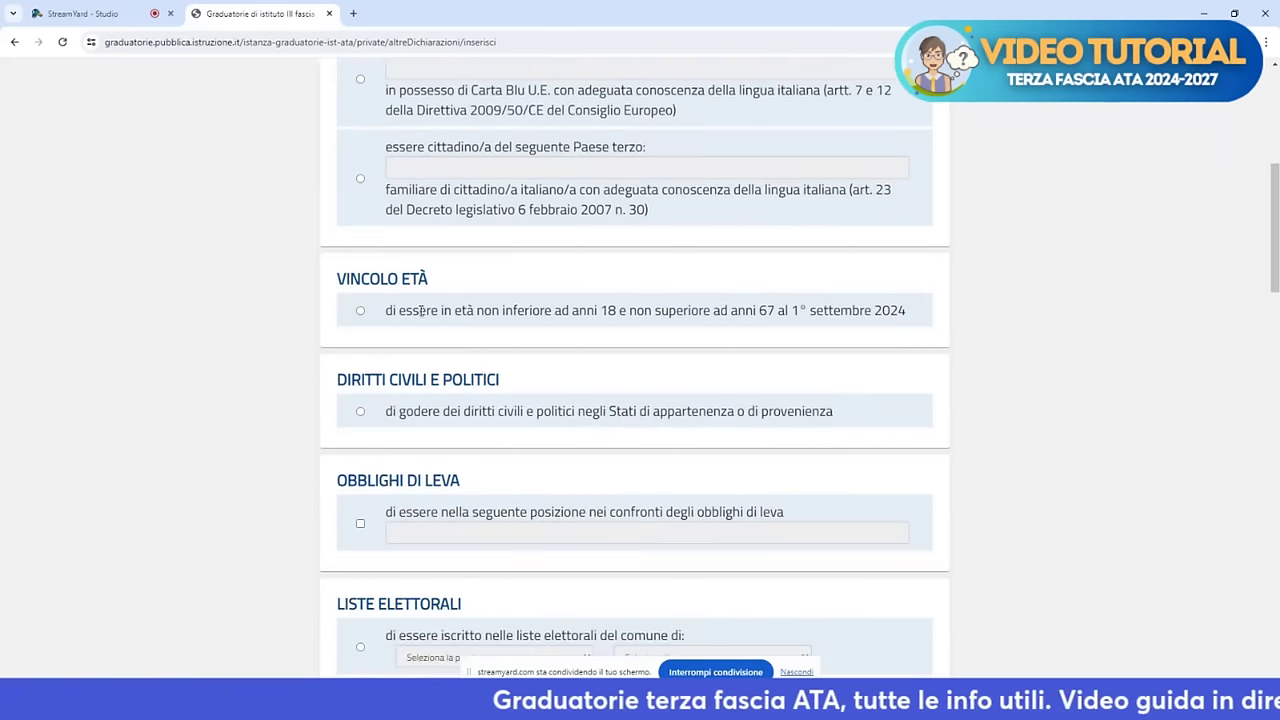
drag(340, 281, 443, 291)
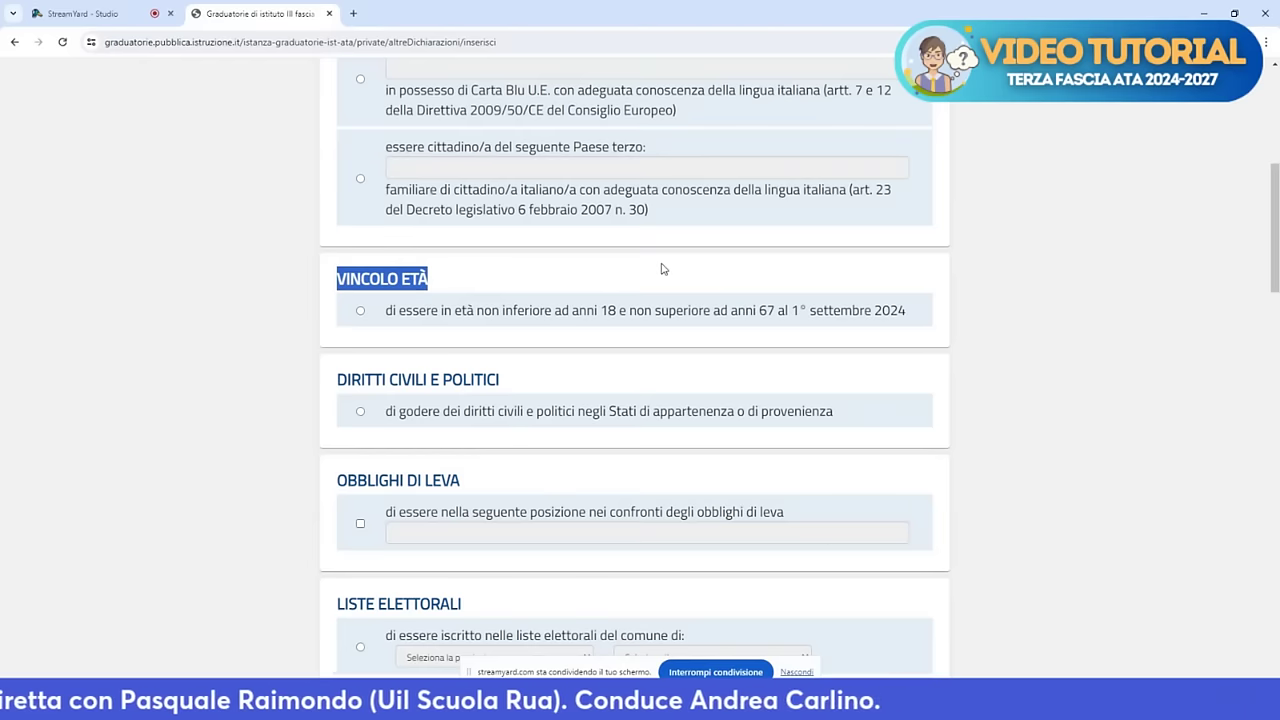
scroll(660, 269, up, 1)
scroll(706, 383, down, 3)
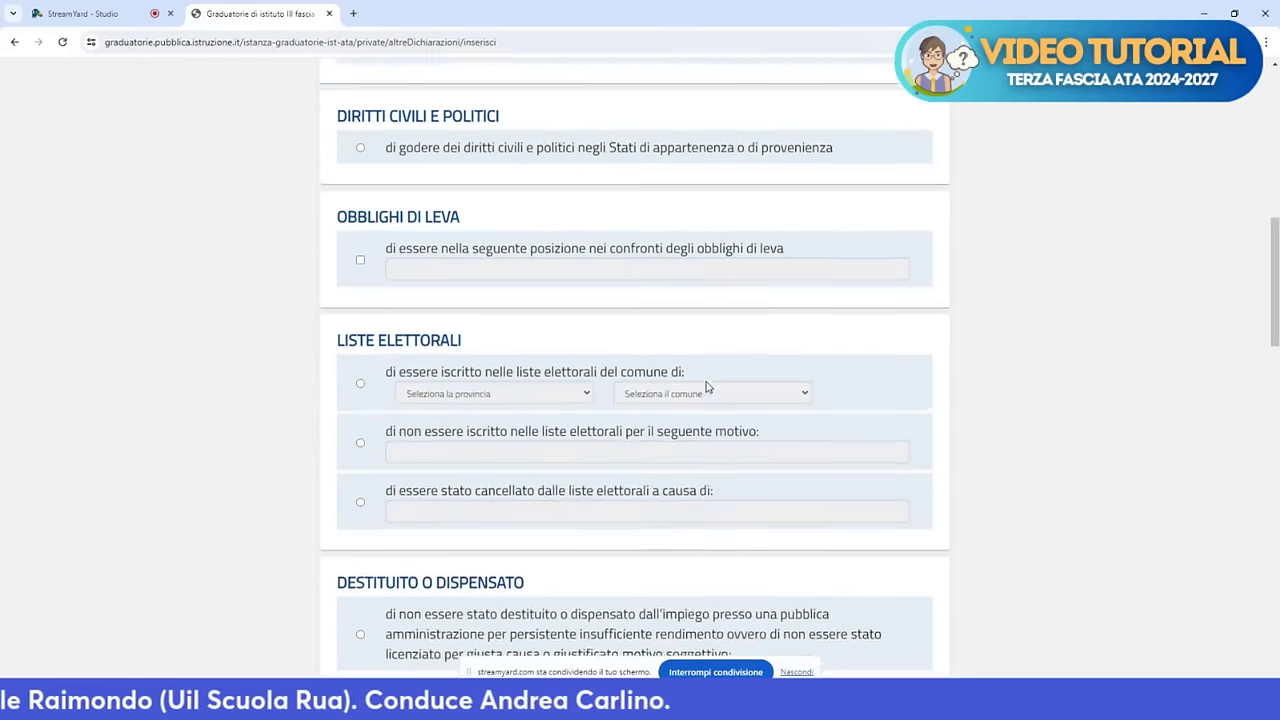
Examine the declarations on dismissal, forfeiture, disqualification, criminal convictions and pending criminal proceedings
scroll(706, 387, down, 4)
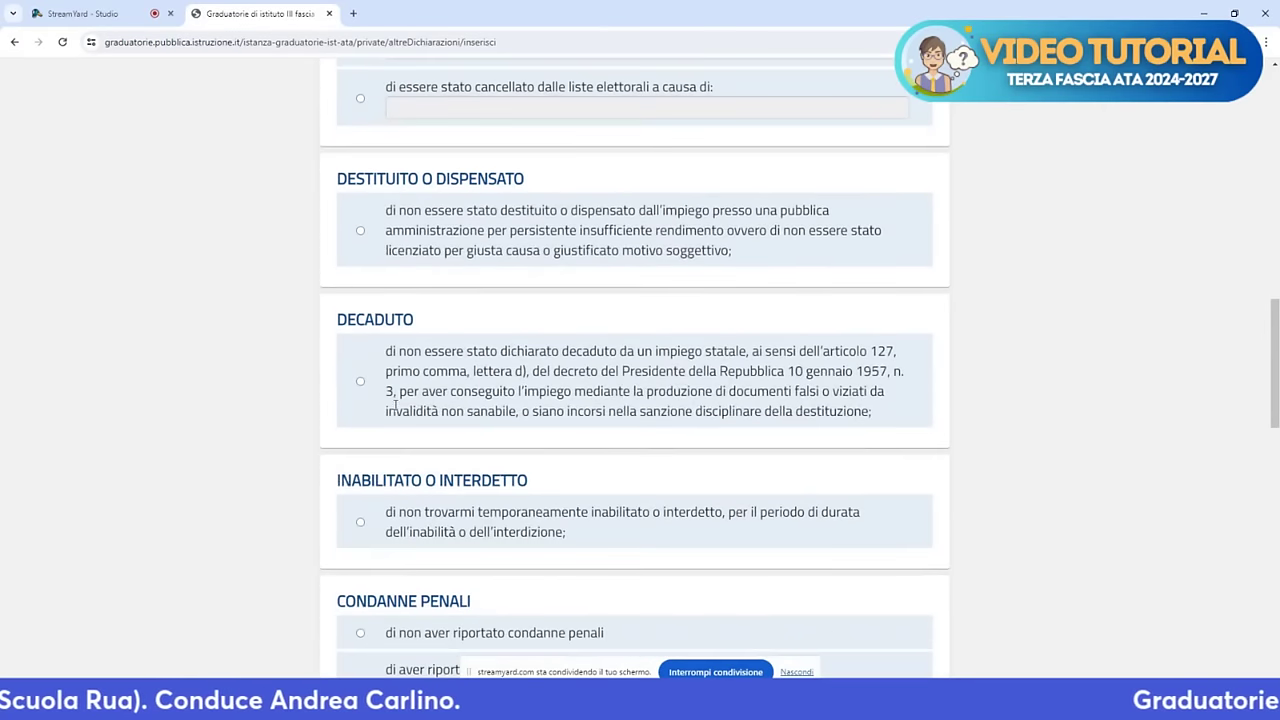
scroll(655, 413, down, 3)
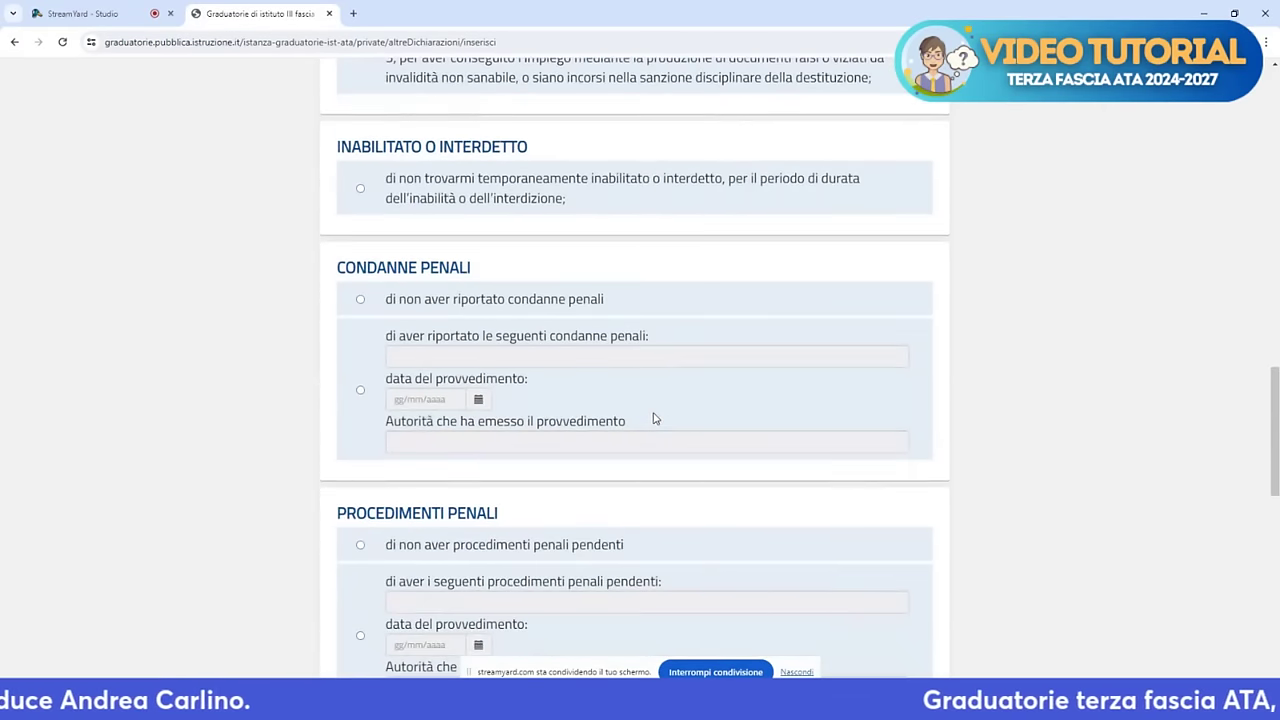
scroll(655, 418, down, 2)
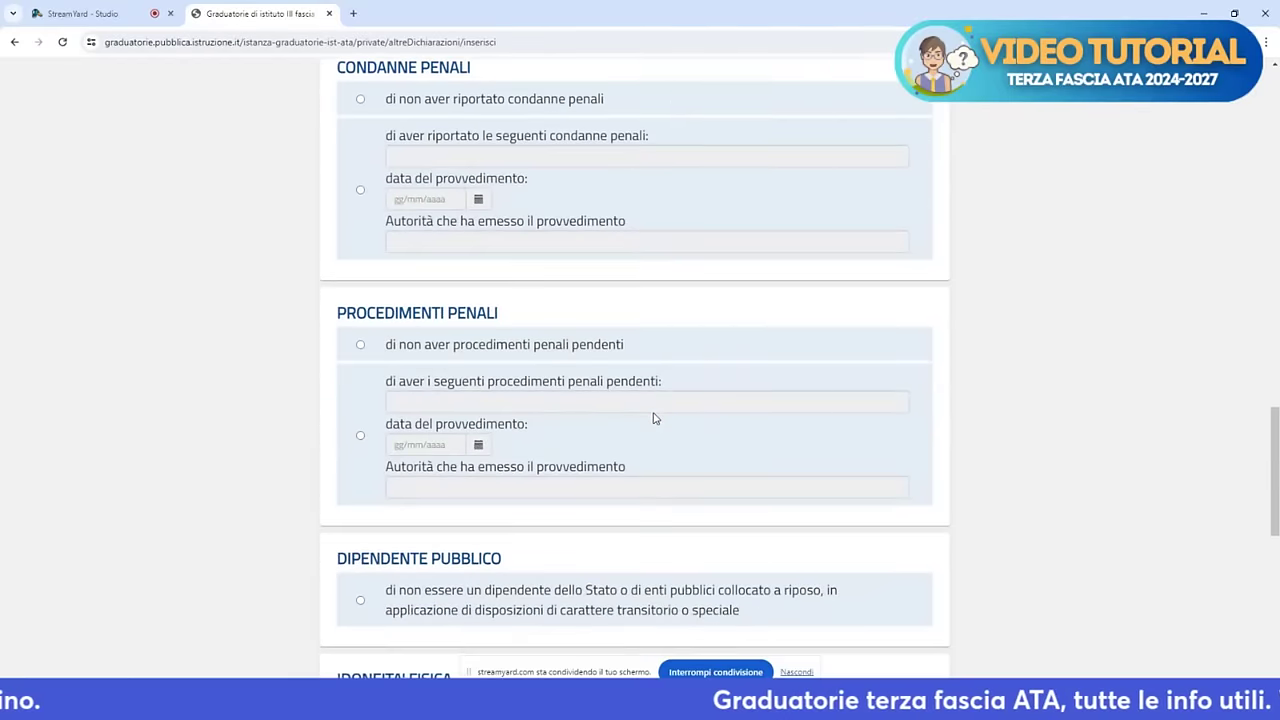
scroll(655, 418, up, 1)
drag(338, 133, 438, 141)
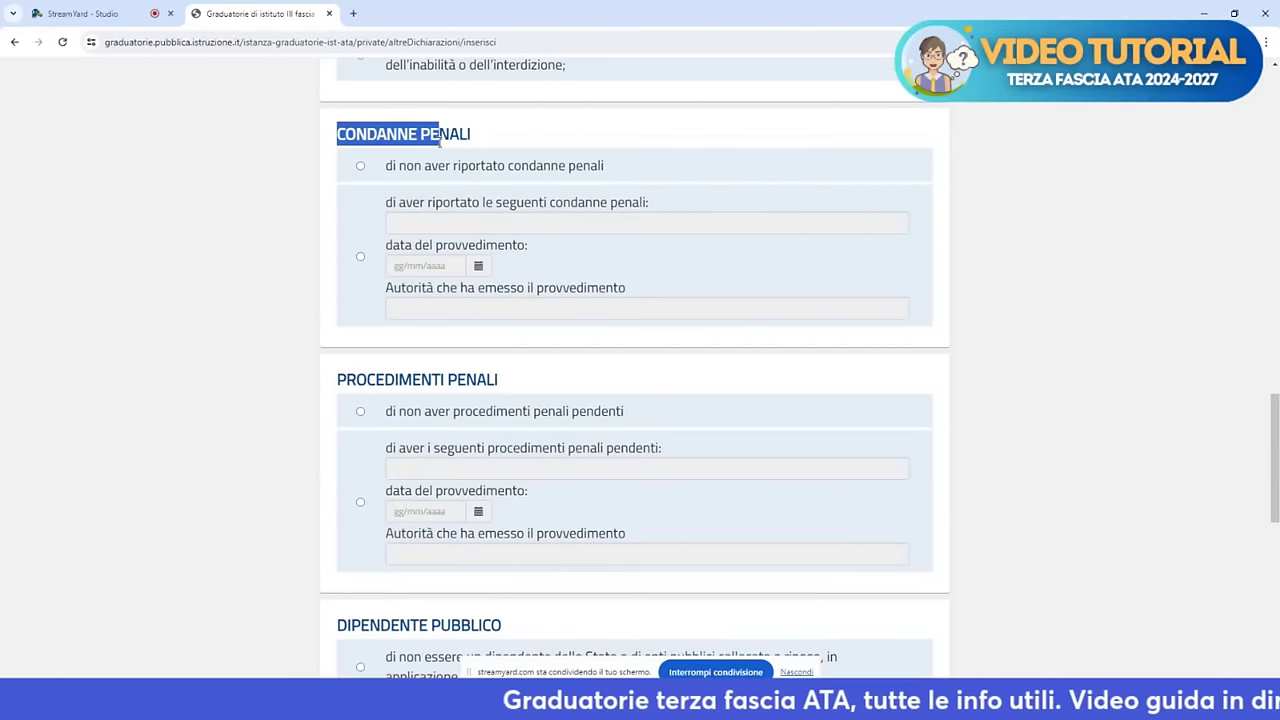
drag(356, 382, 540, 401)
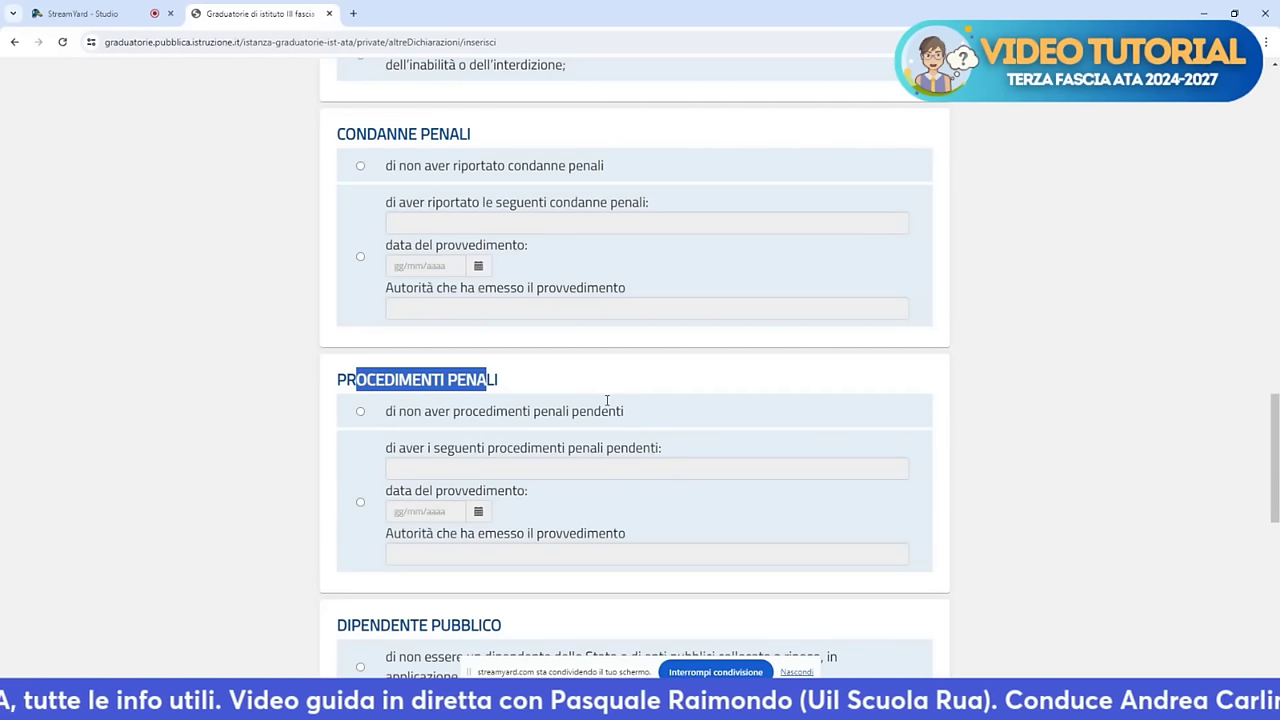
scroll(566, 391, up, 5)
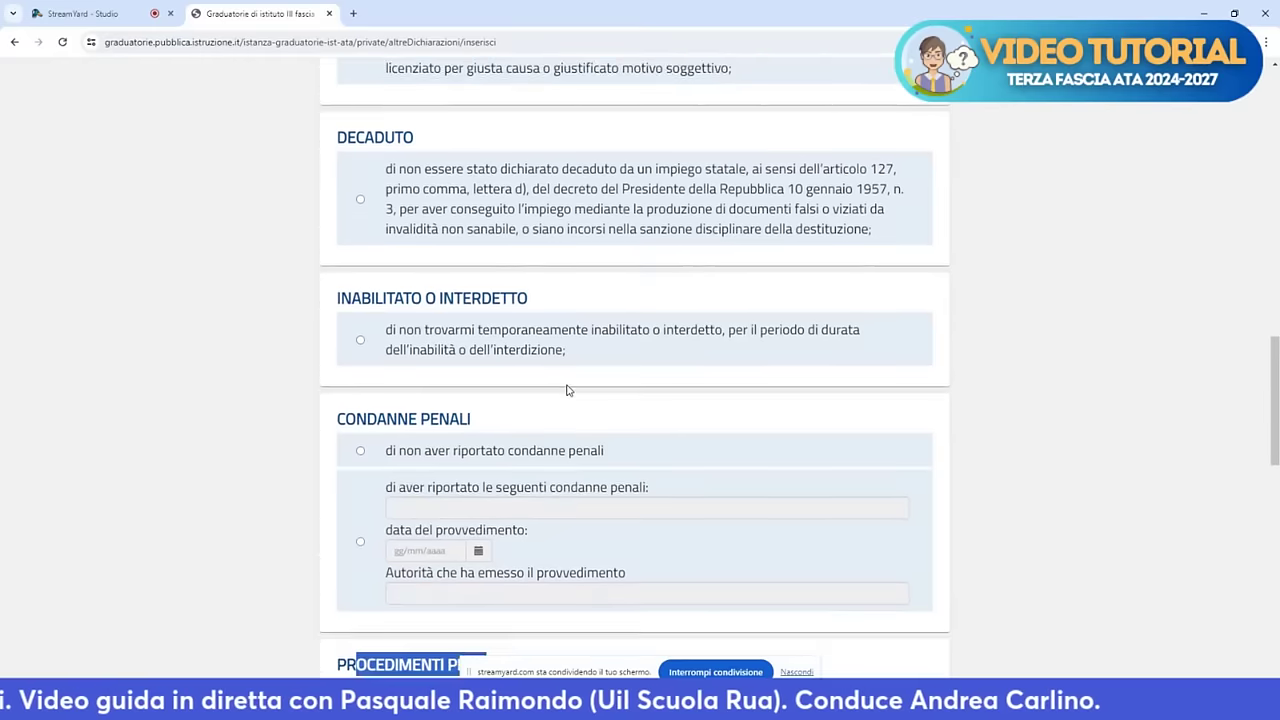
scroll(571, 385, up, 7)
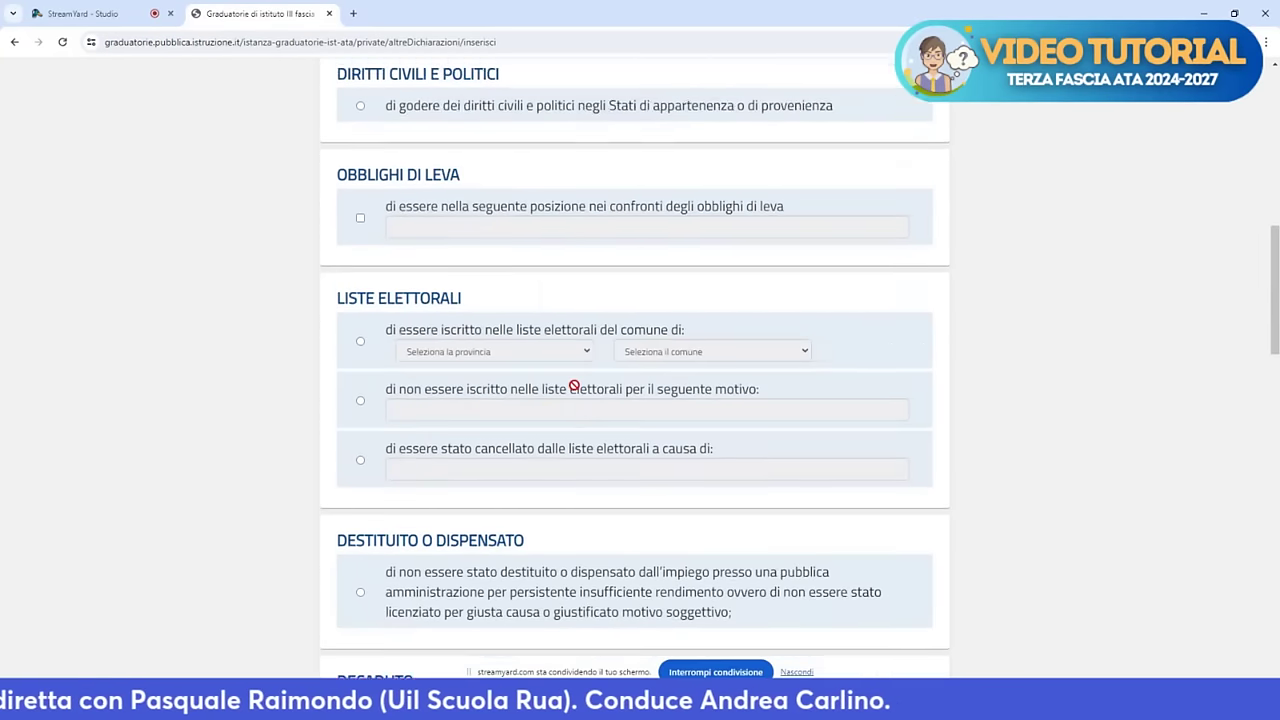
scroll(578, 391, up, 2)
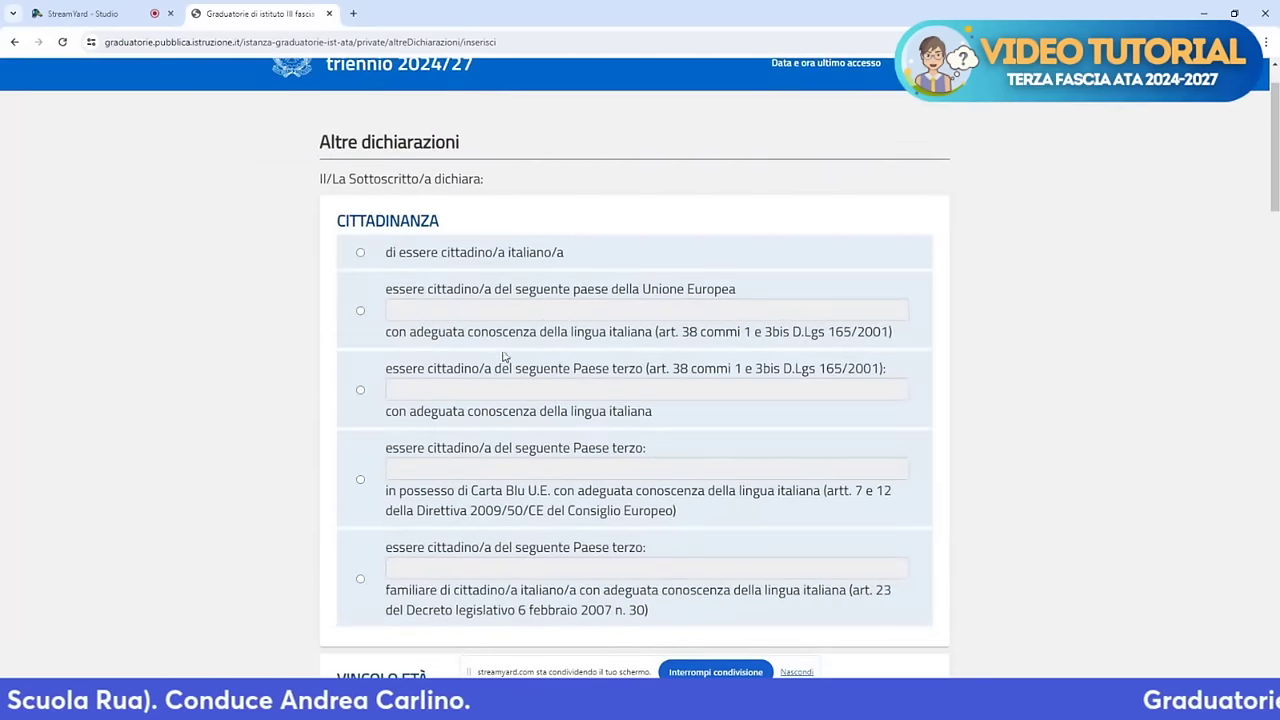
Declare Italian citizenship, an age between 18 and 67 as of 1 September 2024, and enjoyment of civil and political rights
click(360, 253)
scroll(406, 337, down, 3)
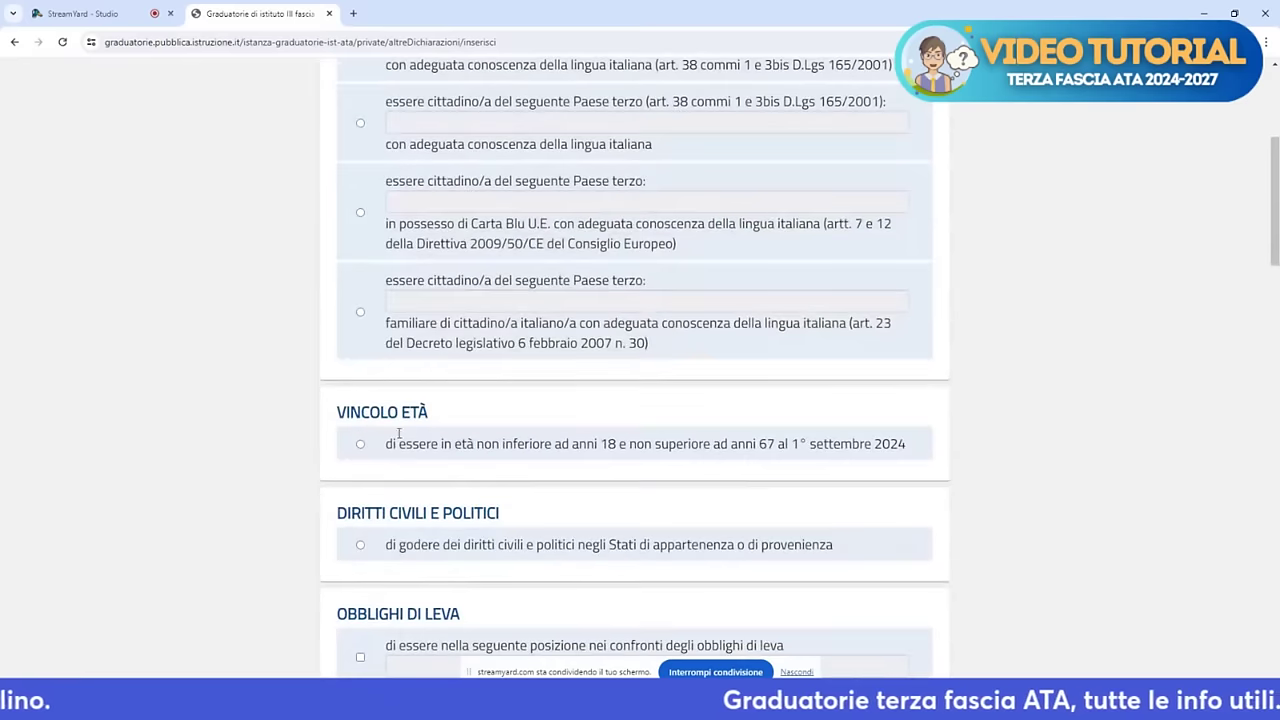
click(360, 445)
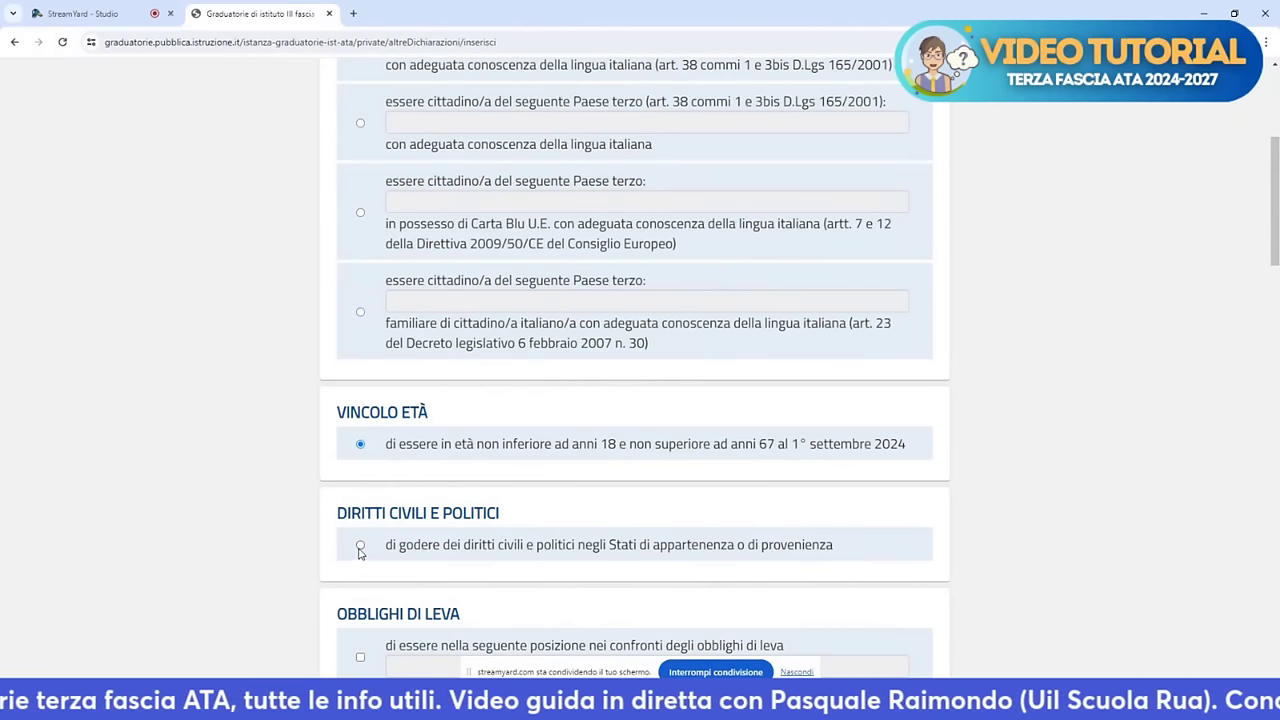
Declare the position regarding military service obligations as Assolta
scroll(361, 548, down, 1)
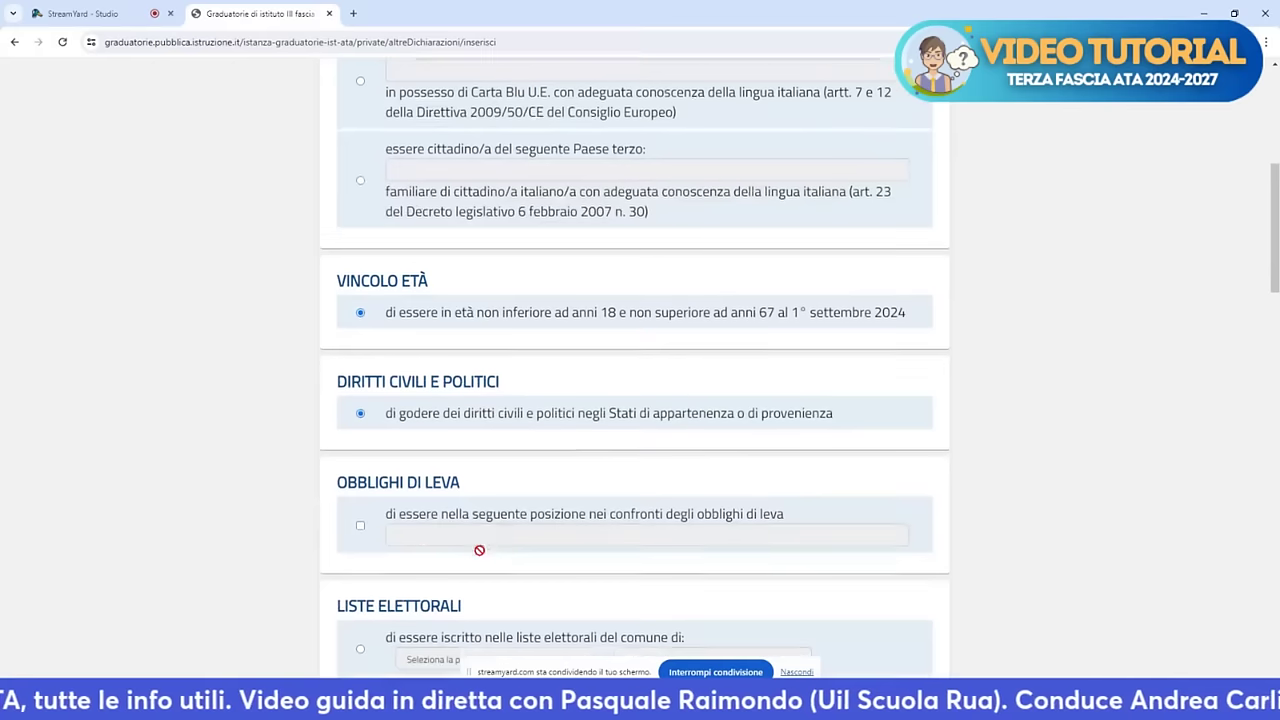
click(360, 523)
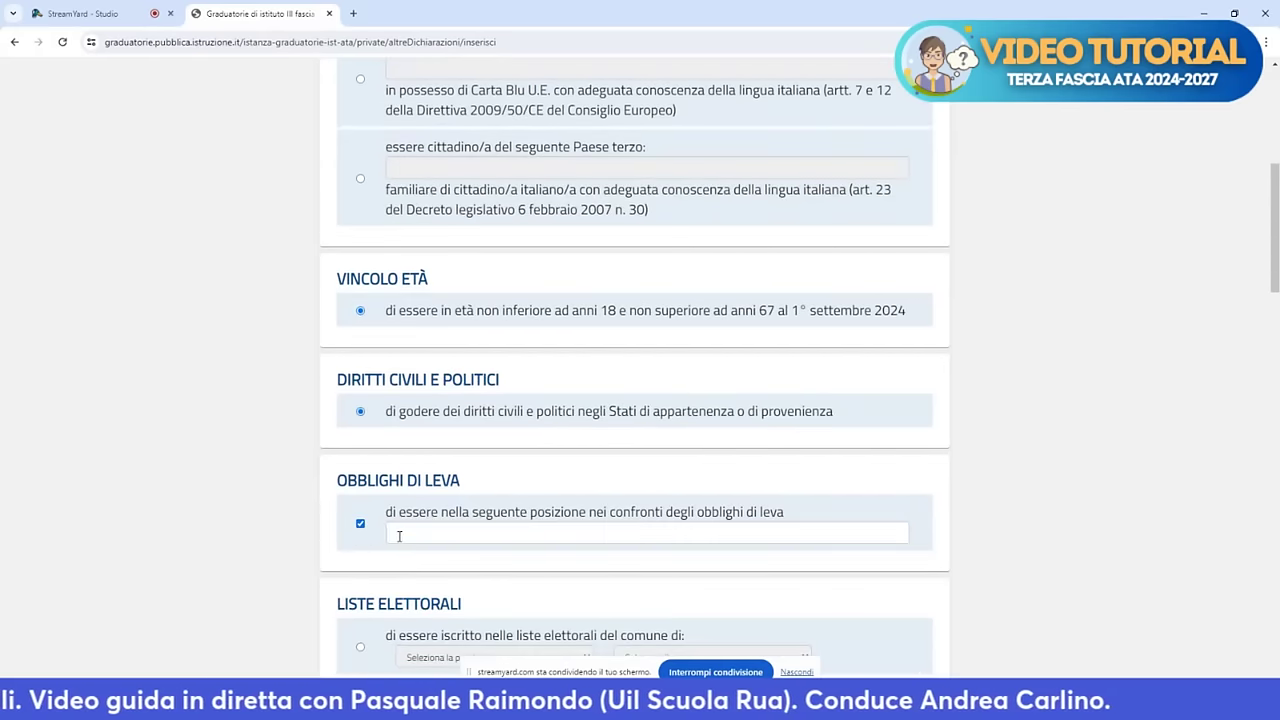
click(398, 535)
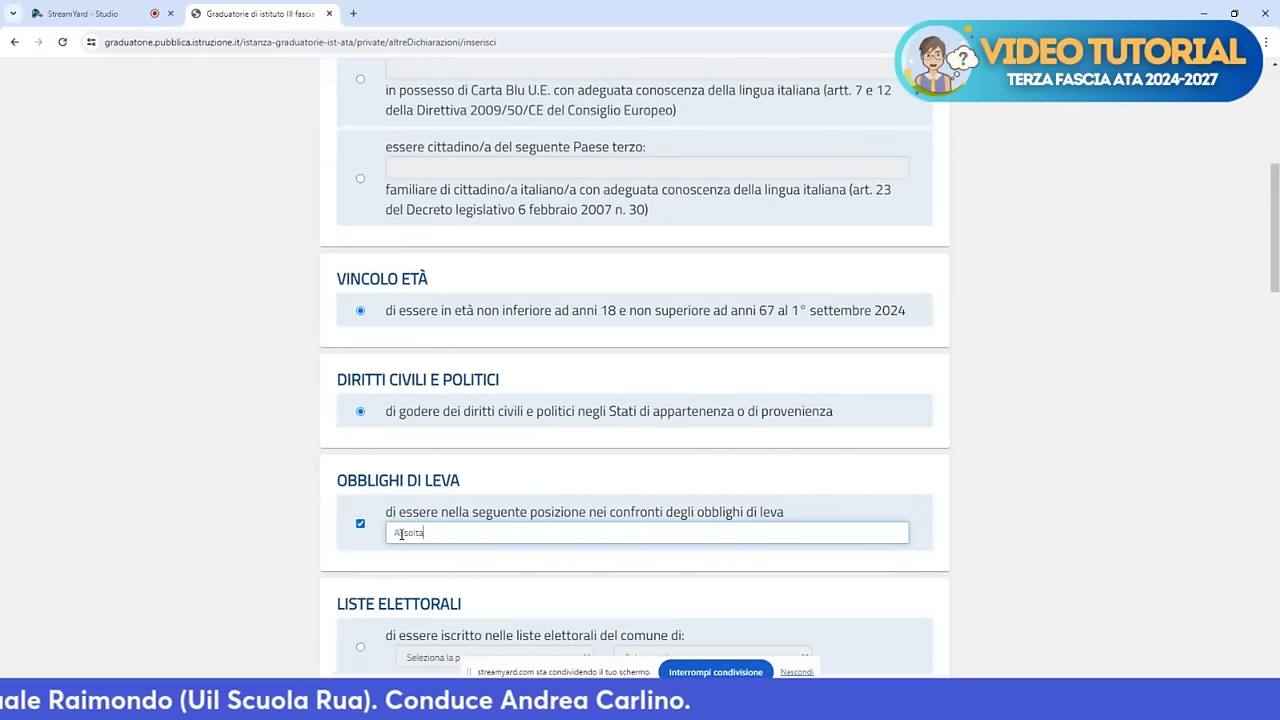
Declare registration on the electoral lists, choosing AGRIGENTO as both the province and the municipality
scroll(400, 534, down, 2)
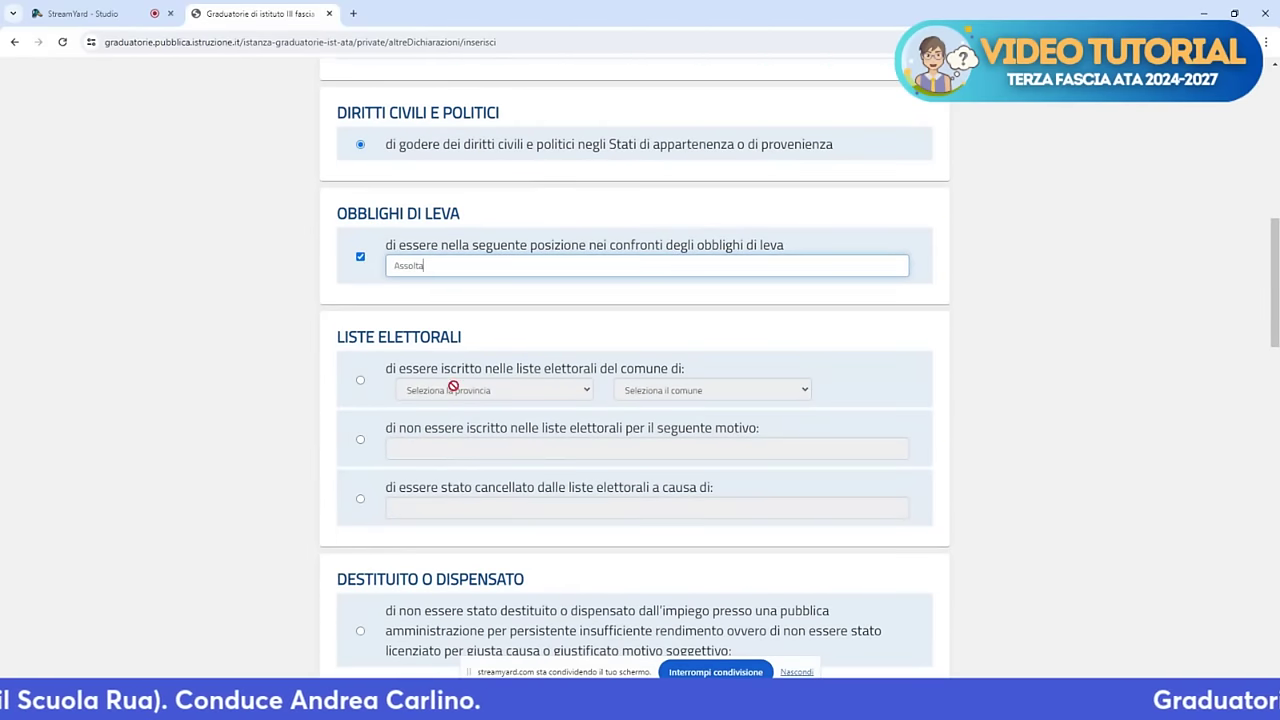
click(363, 382)
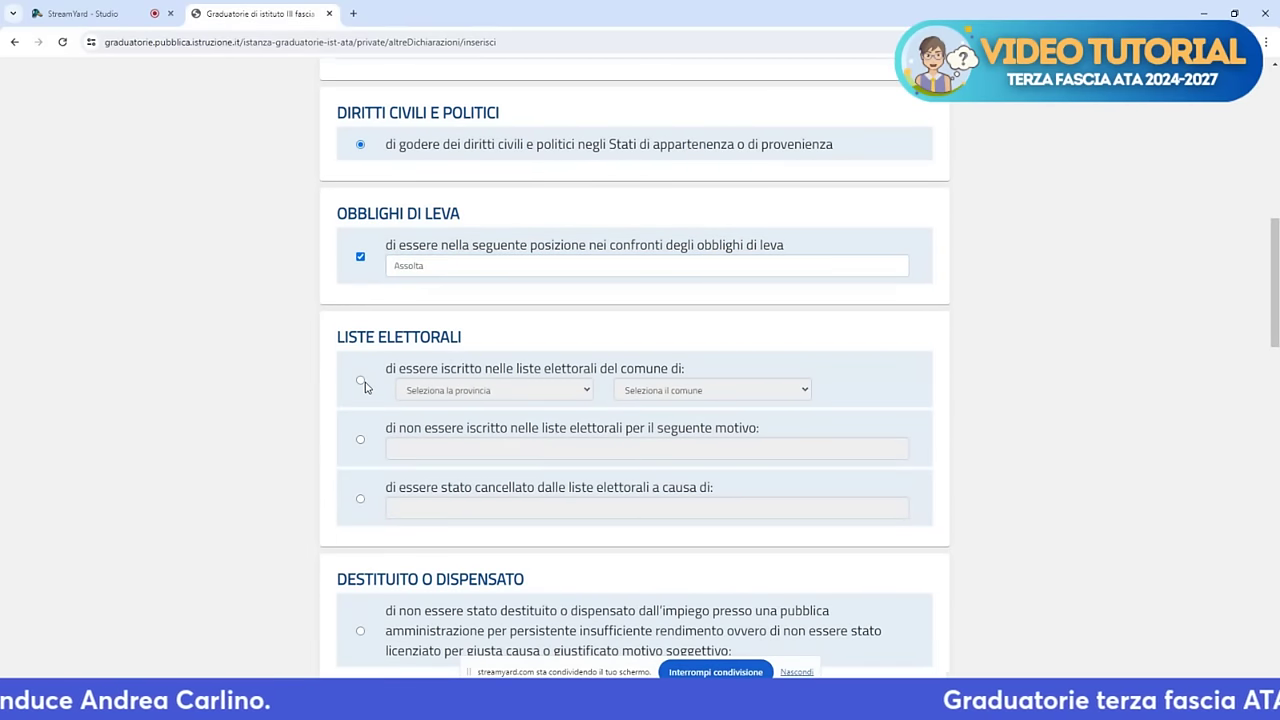
click(469, 394)
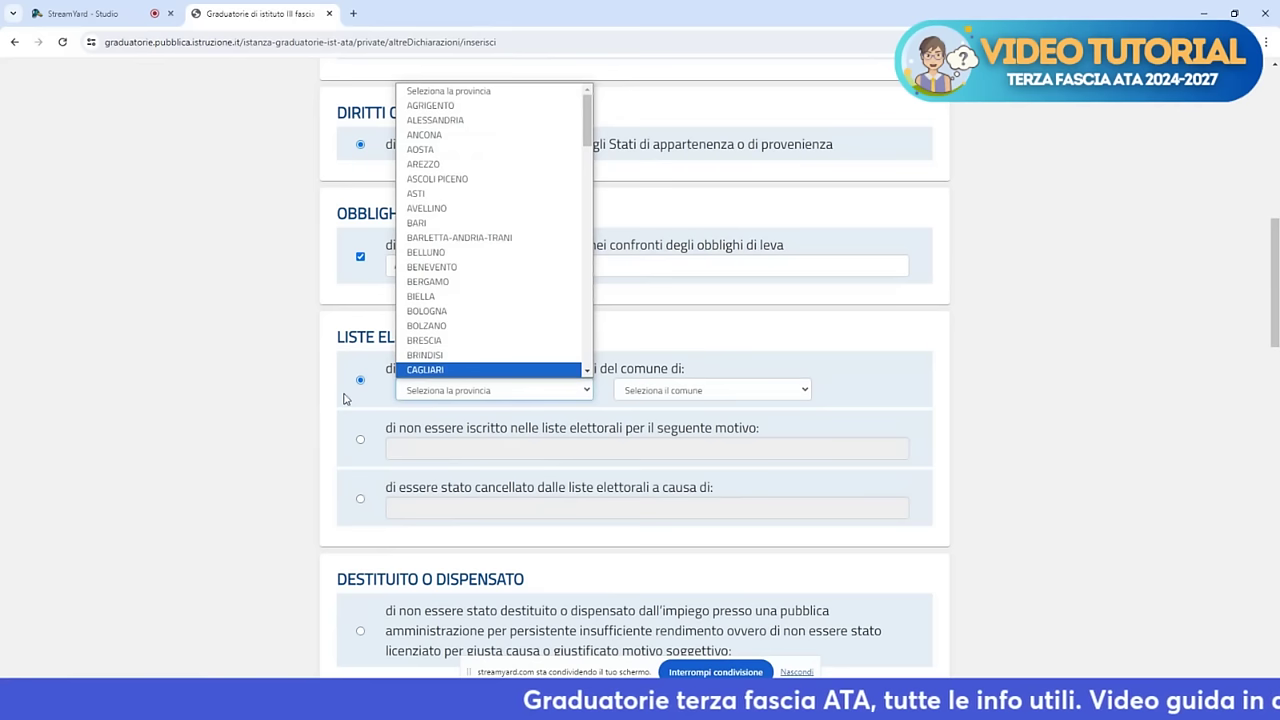
click(460, 392)
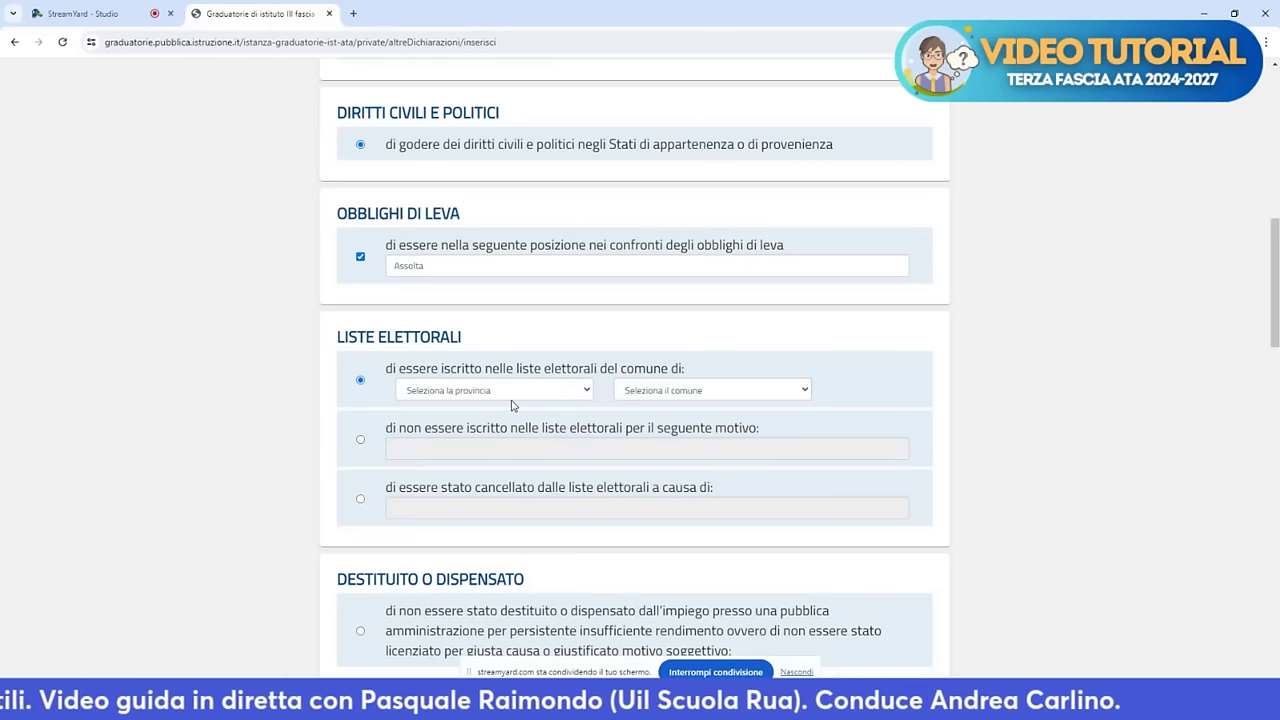
scroll(455, 405, down, 1)
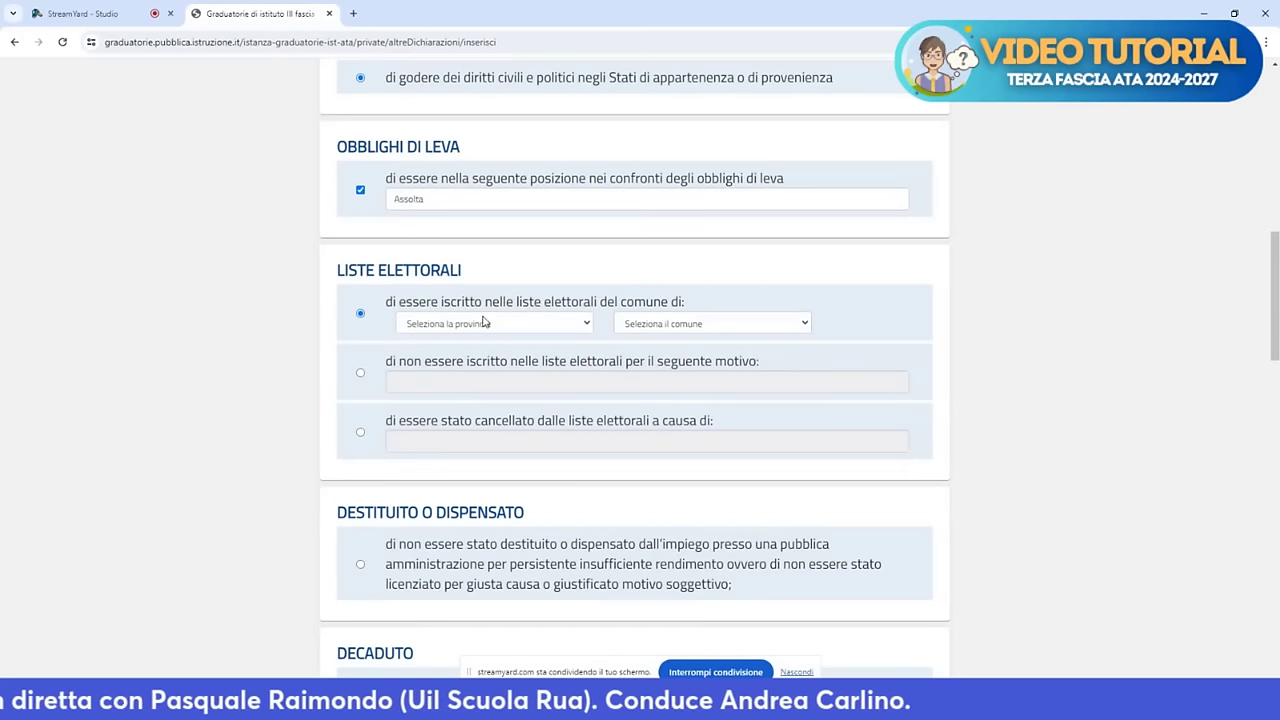
click(558, 323)
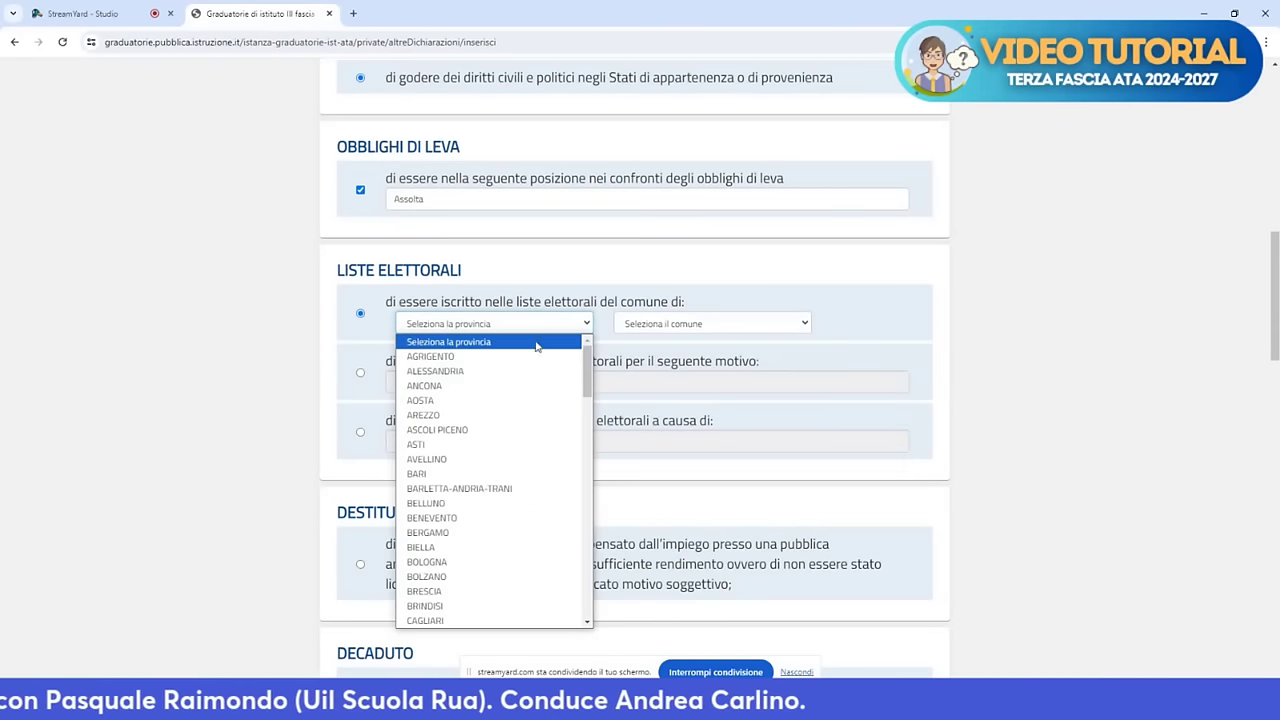
click(485, 356)
click(700, 323)
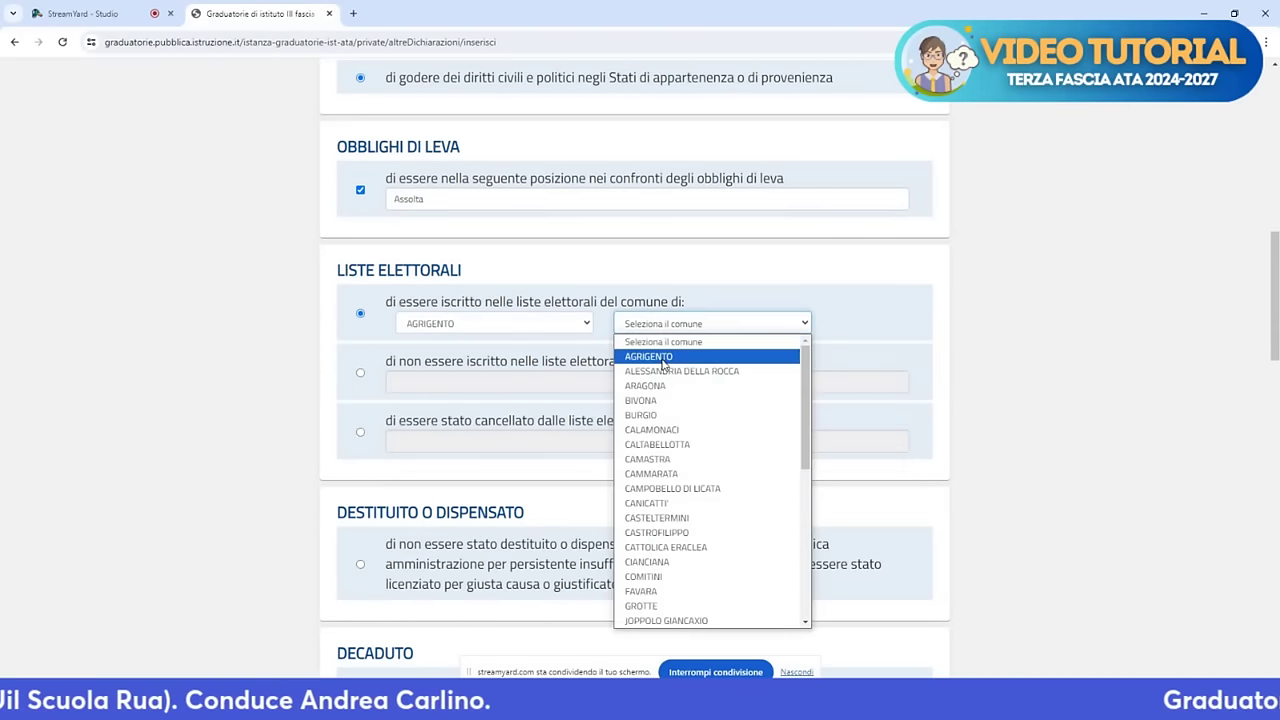
click(662, 357)
Declare not having been dismissed or dispensed, not having forfeited state employment, and not being disqualified or interdicted
scroll(371, 377, down, 3)
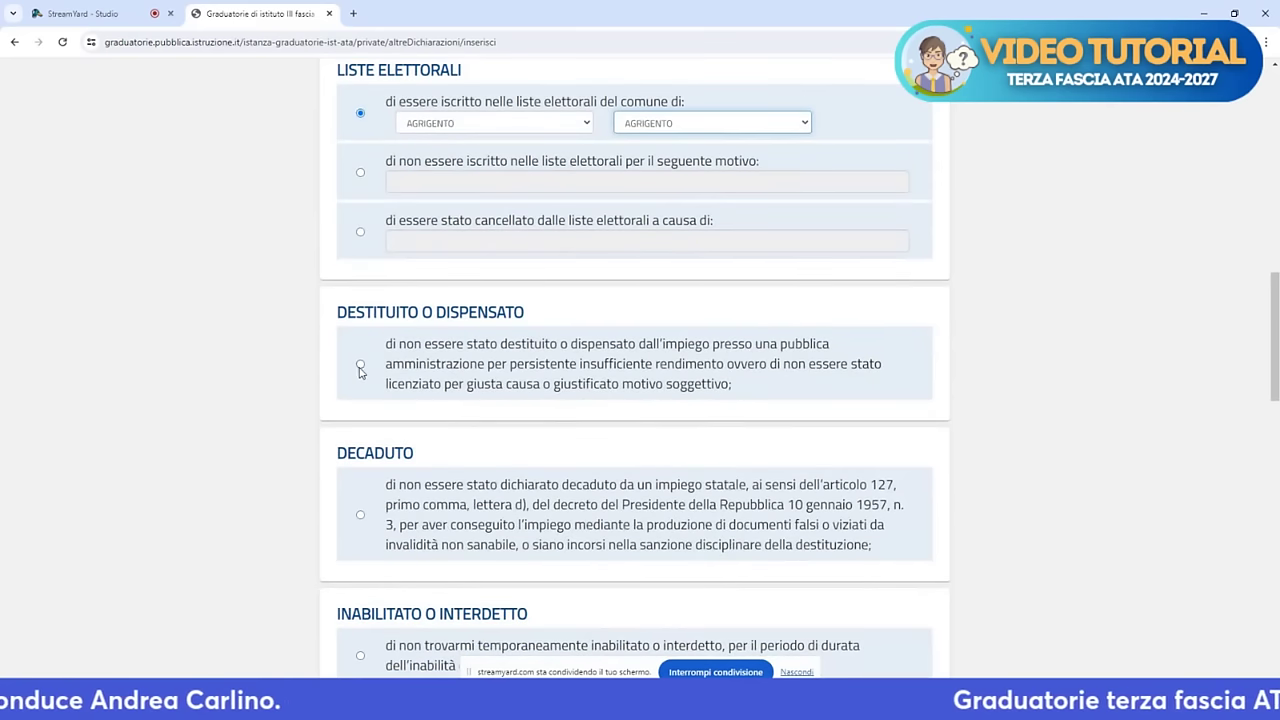
click(360, 365)
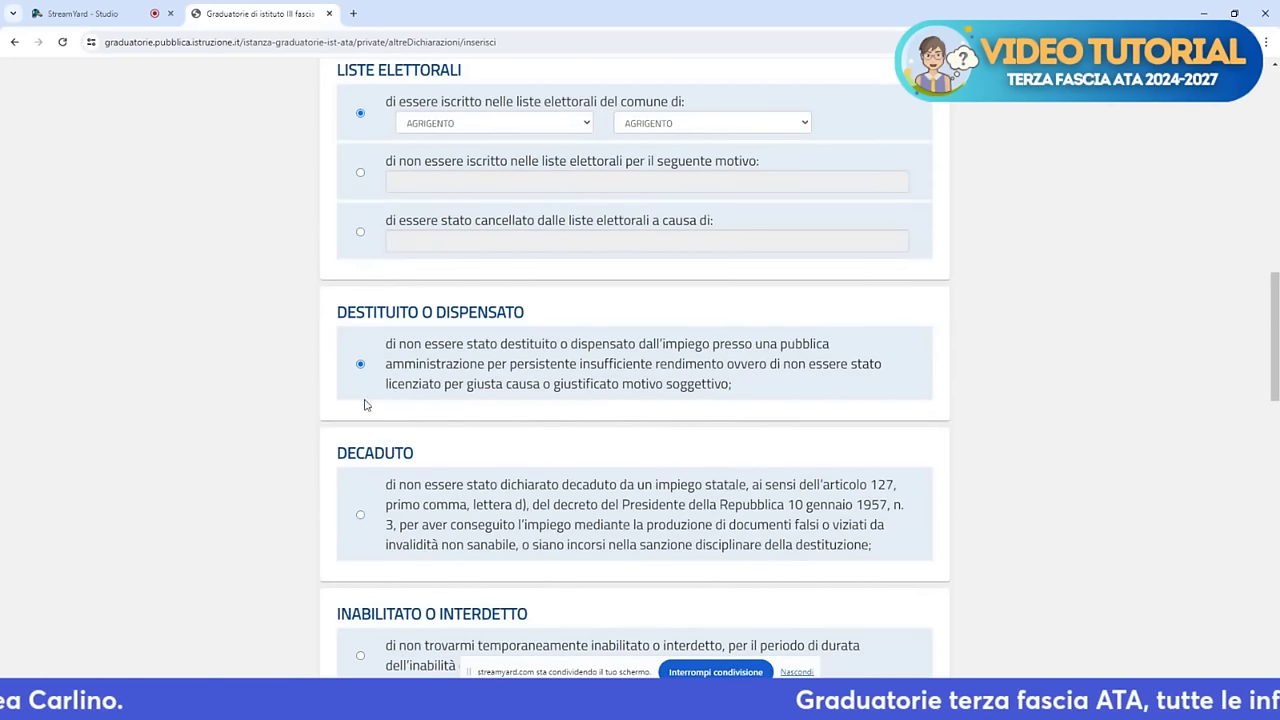
click(362, 517)
scroll(362, 500, down, 3)
click(361, 458)
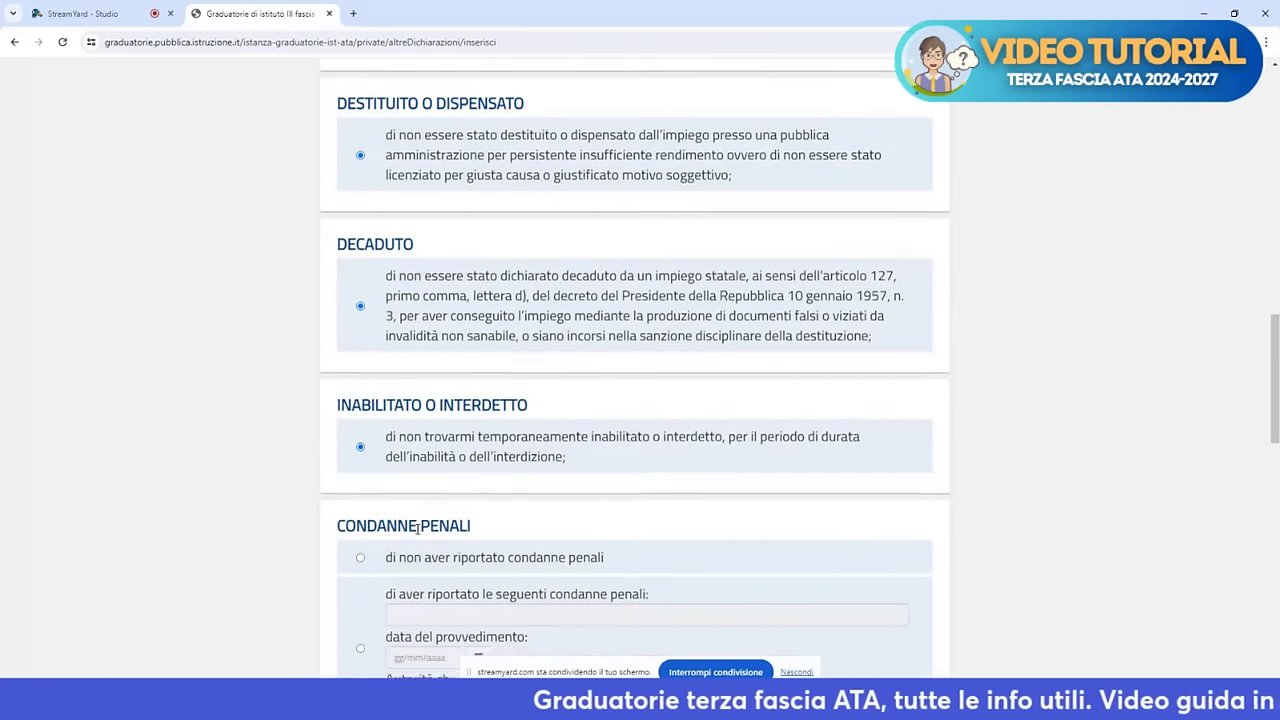
Declare no criminal convictions and no pending criminal proceedings
scroll(417, 528, down, 2)
click(361, 434)
scroll(411, 508, down, 2)
scroll(411, 510, down, 3)
click(361, 415)
Declare not being a retired public employee under special provisions and being physically fit for the profile's duties
scroll(415, 508, down, 2)
scroll(415, 508, down, 1)
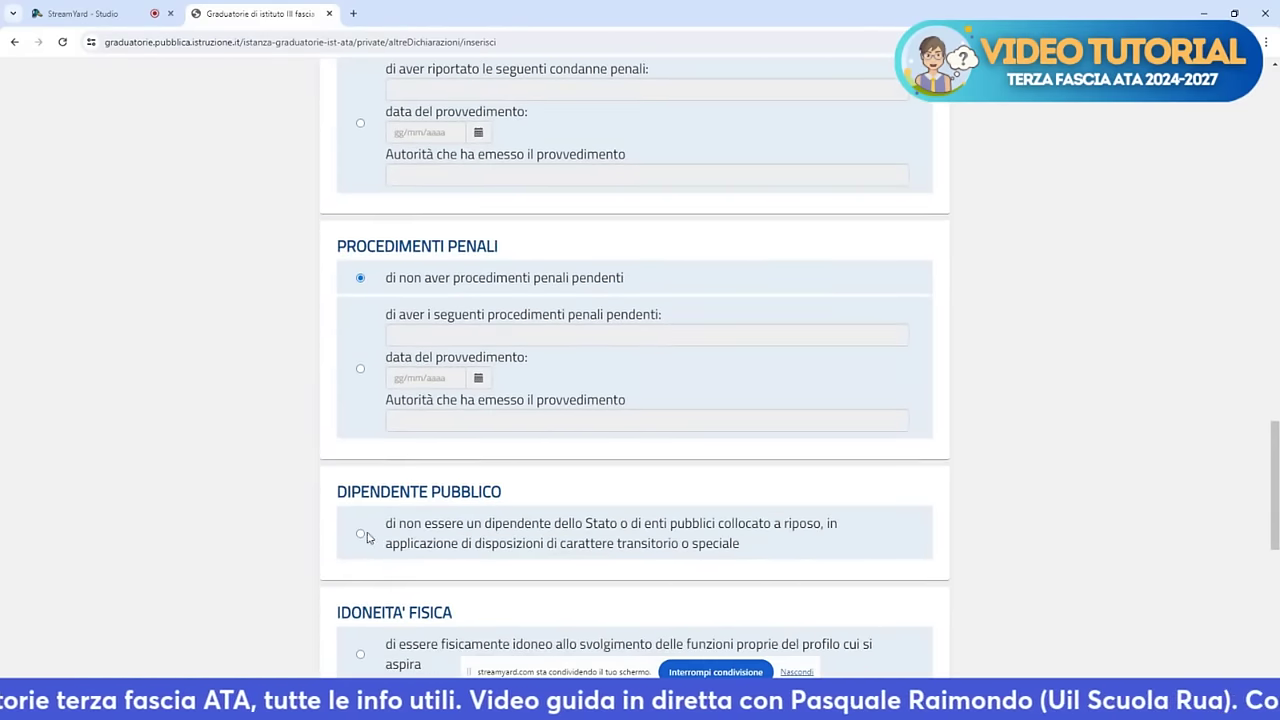
scroll(368, 543, down, 2)
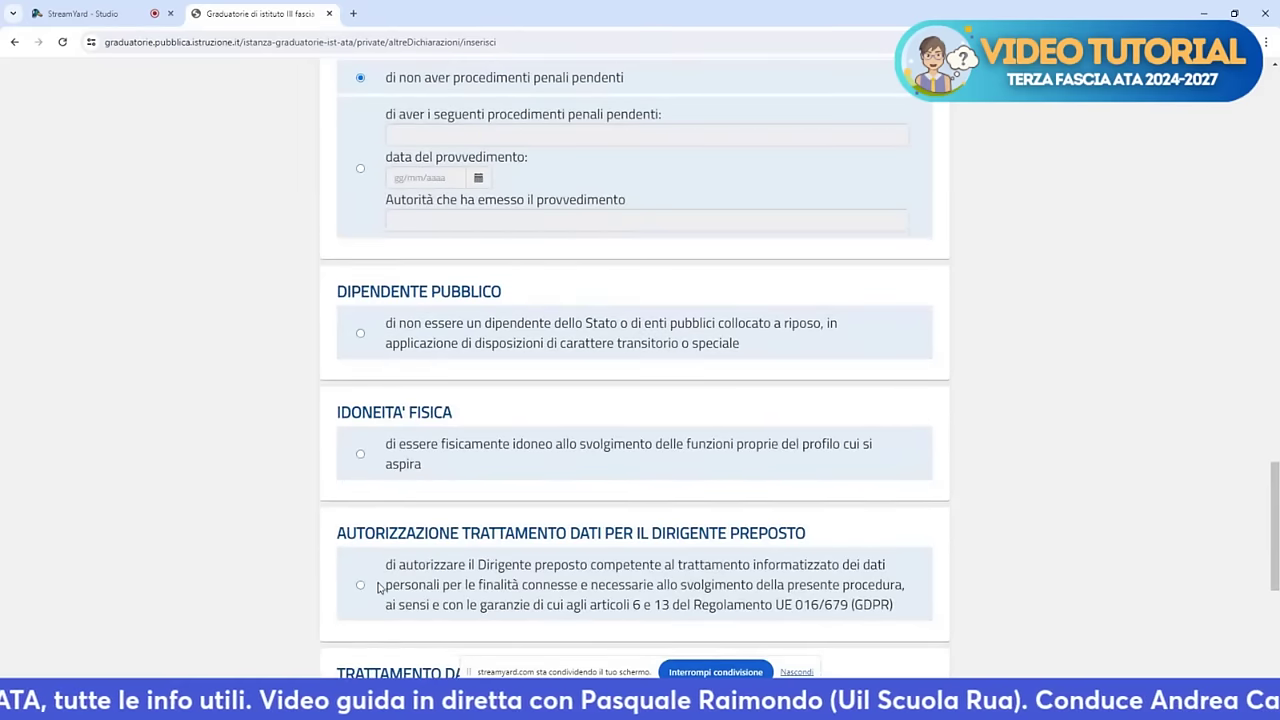
scroll(380, 588, down, 1)
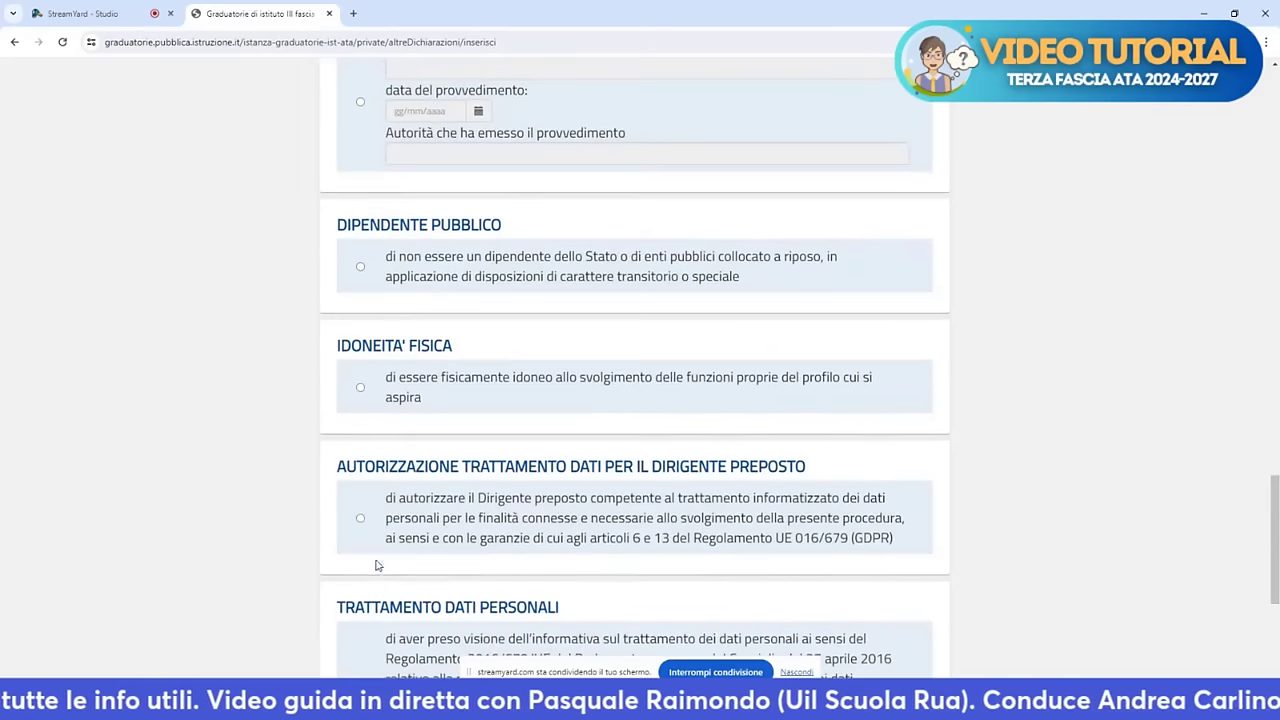
click(361, 390)
click(361, 268)
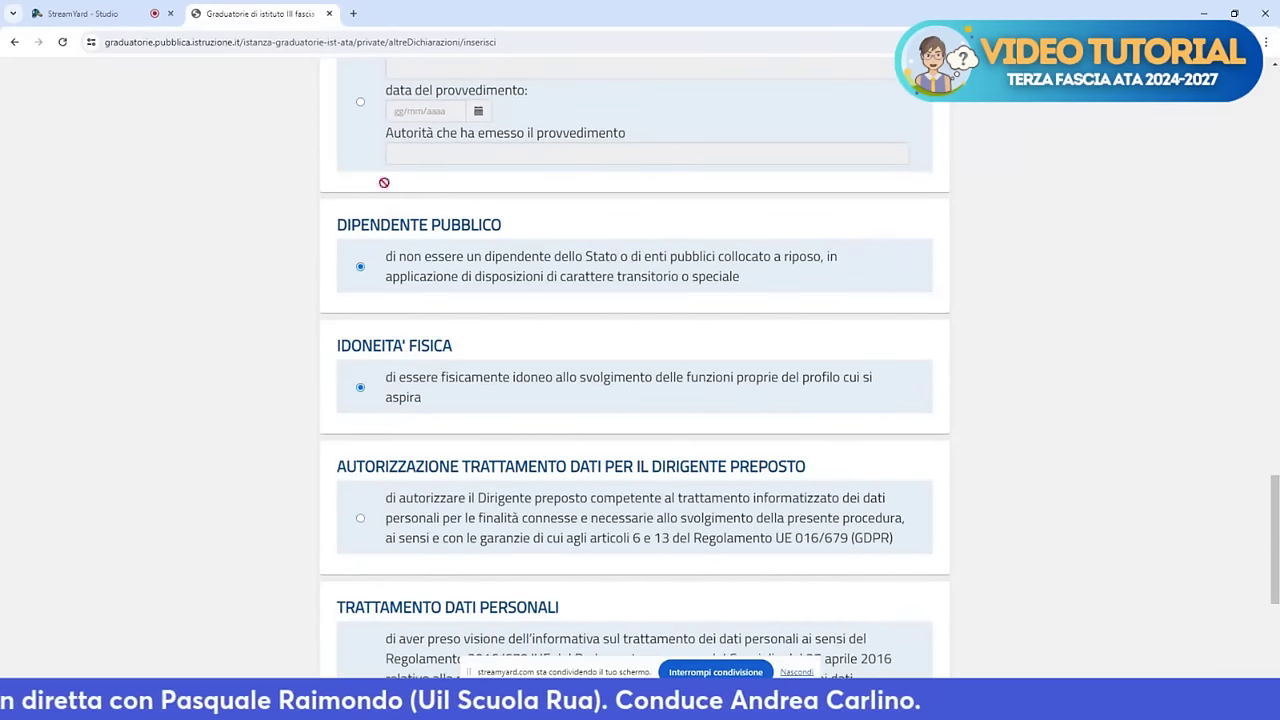
Acknowledge the notice on personal data processing and try to submit the Altre dichiarazioni form
scroll(383, 182, up, 2)
scroll(369, 522, down, 4)
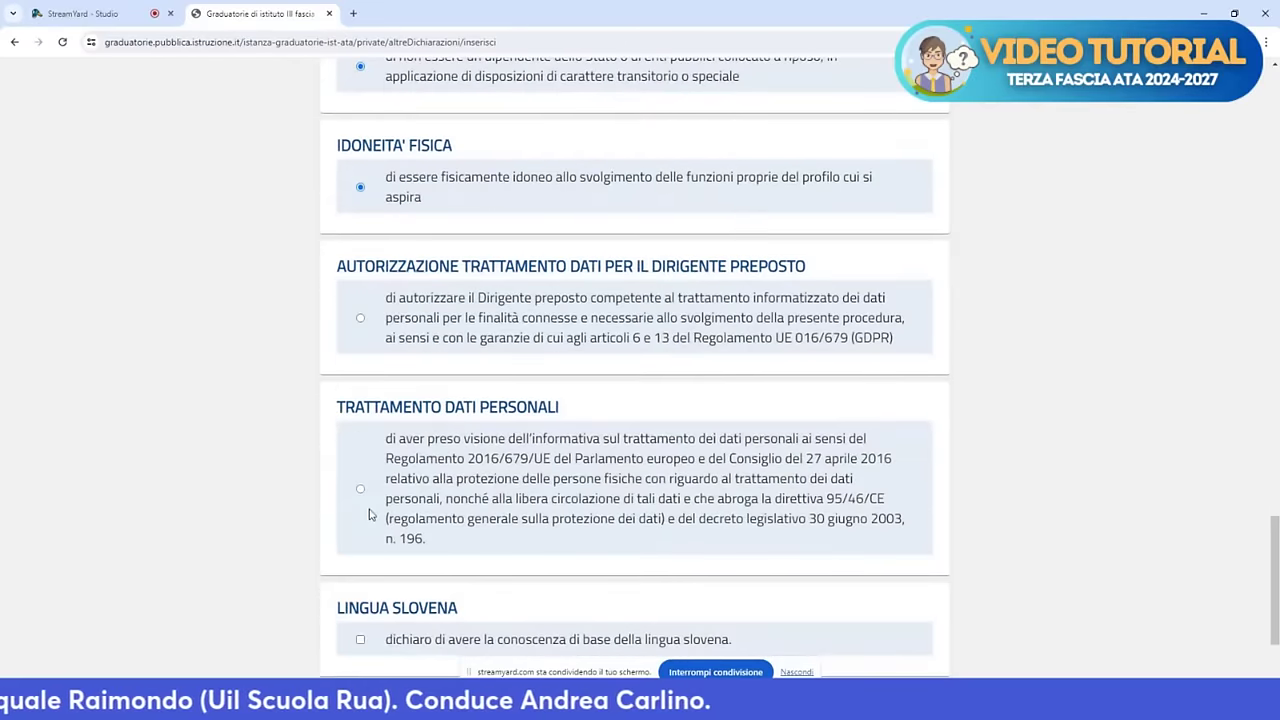
click(361, 488)
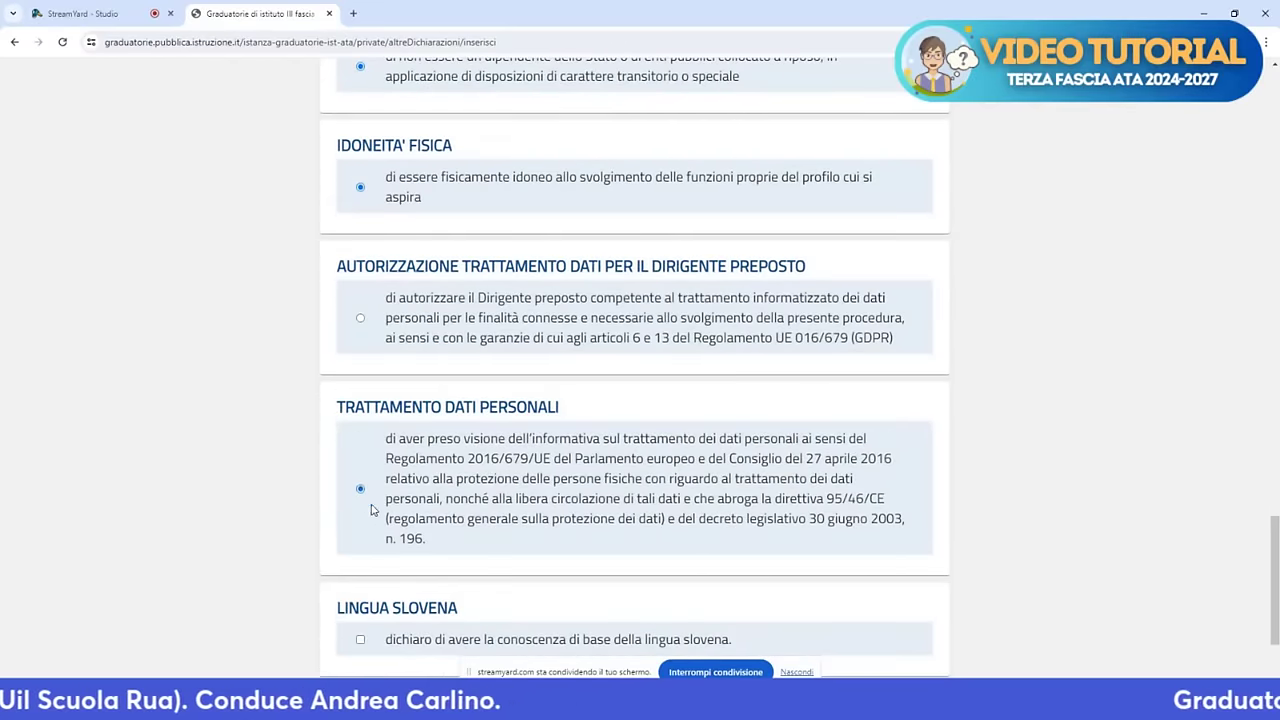
scroll(413, 528, down, 2)
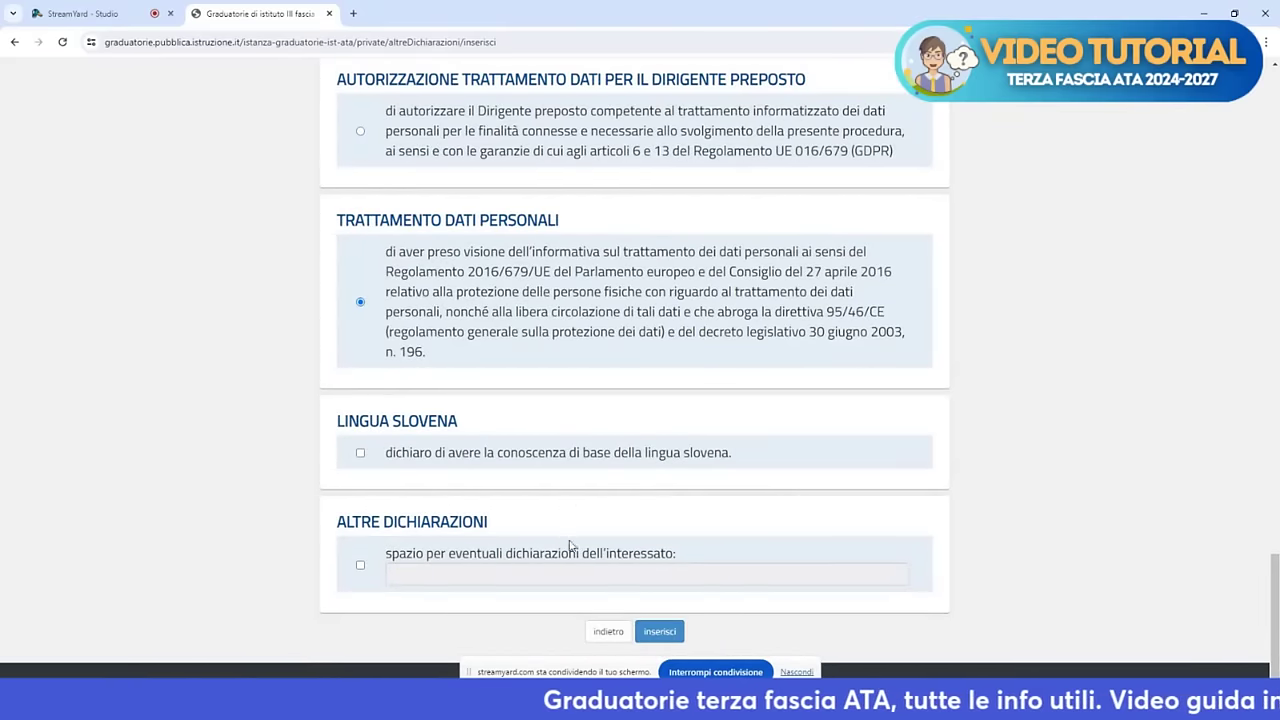
click(659, 631)
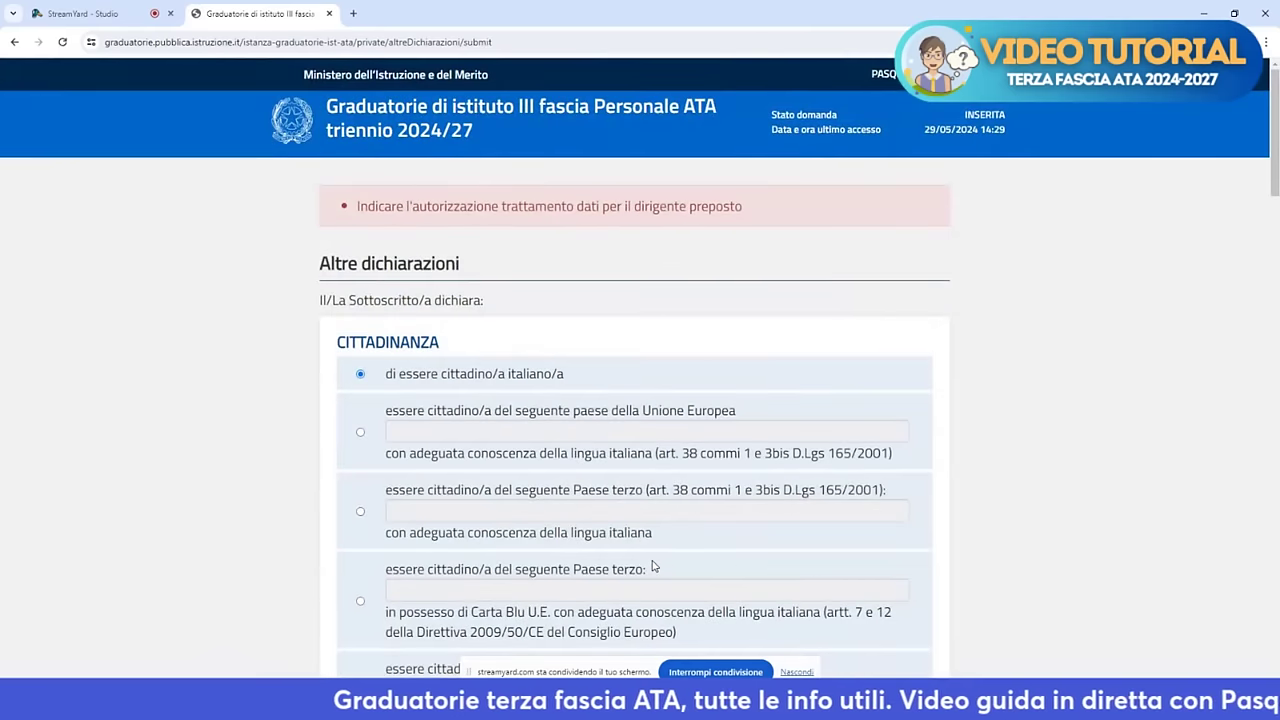
Authorize the Dirigente preposto to process the personal data and submit the Altre dichiarazioni form
scroll(560, 505, down, 6)
scroll(494, 499, down, 13)
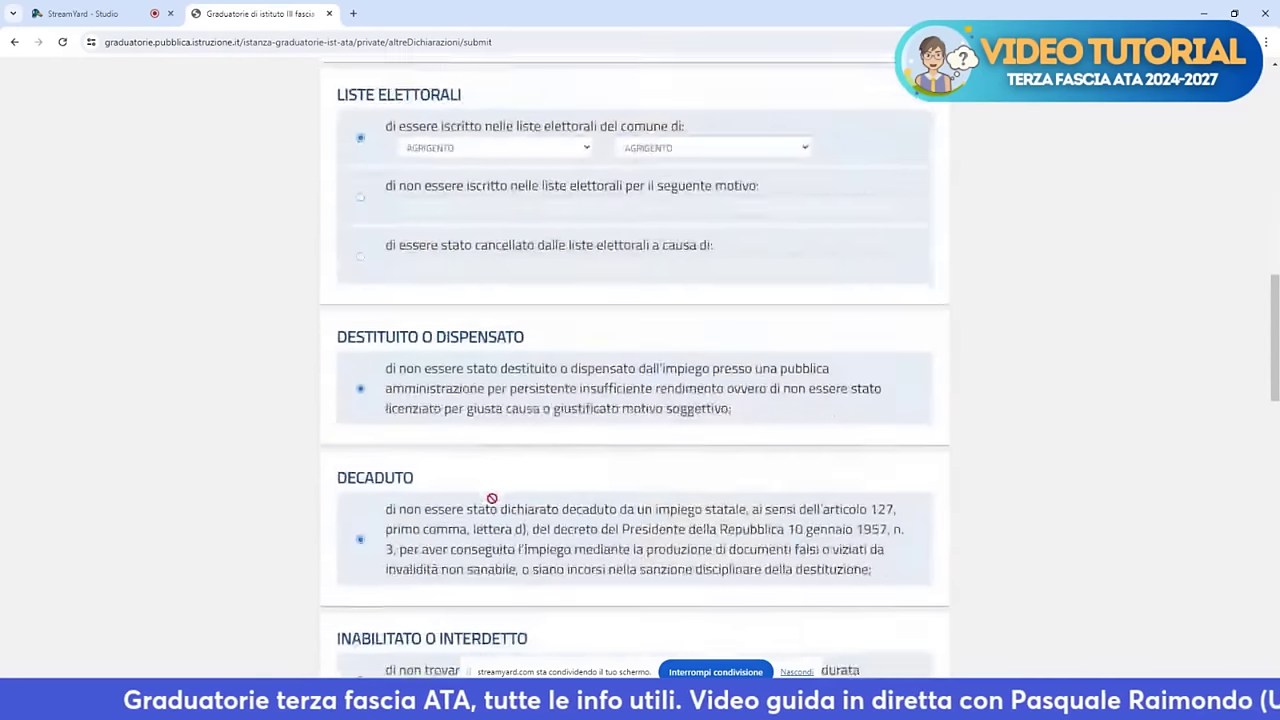
scroll(493, 499, down, 3)
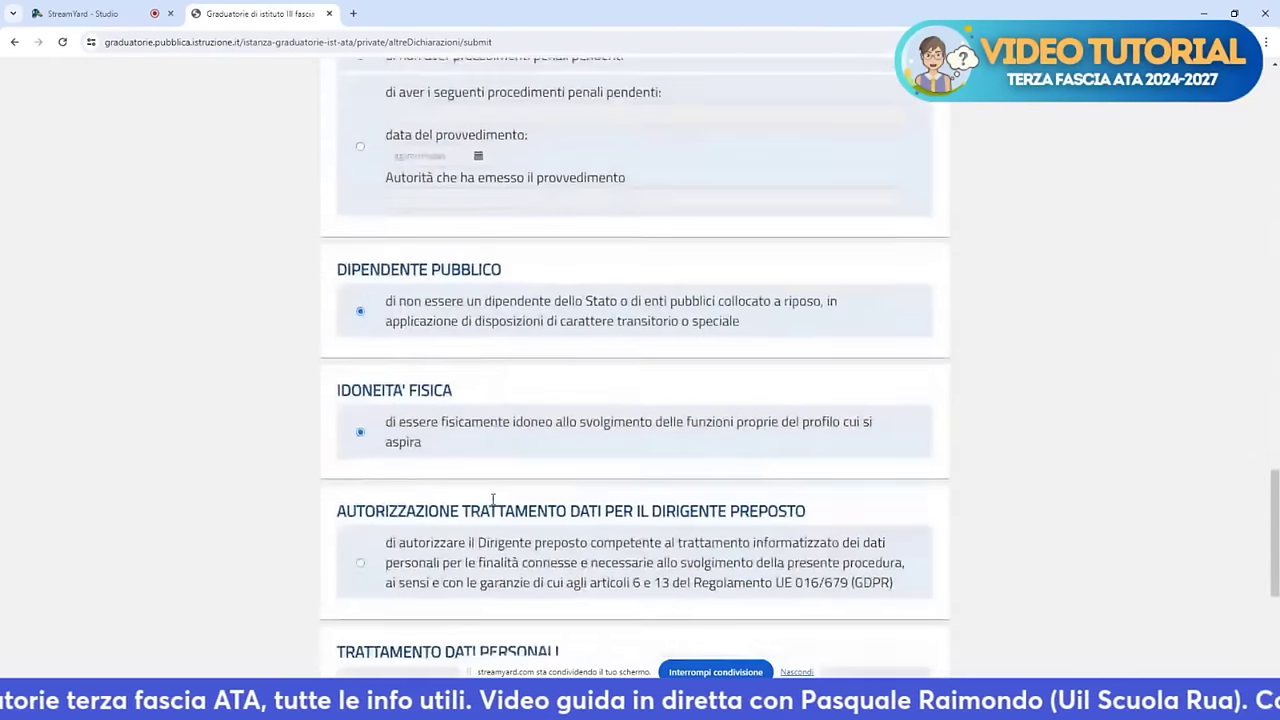
click(360, 440)
scroll(368, 441, down, 3)
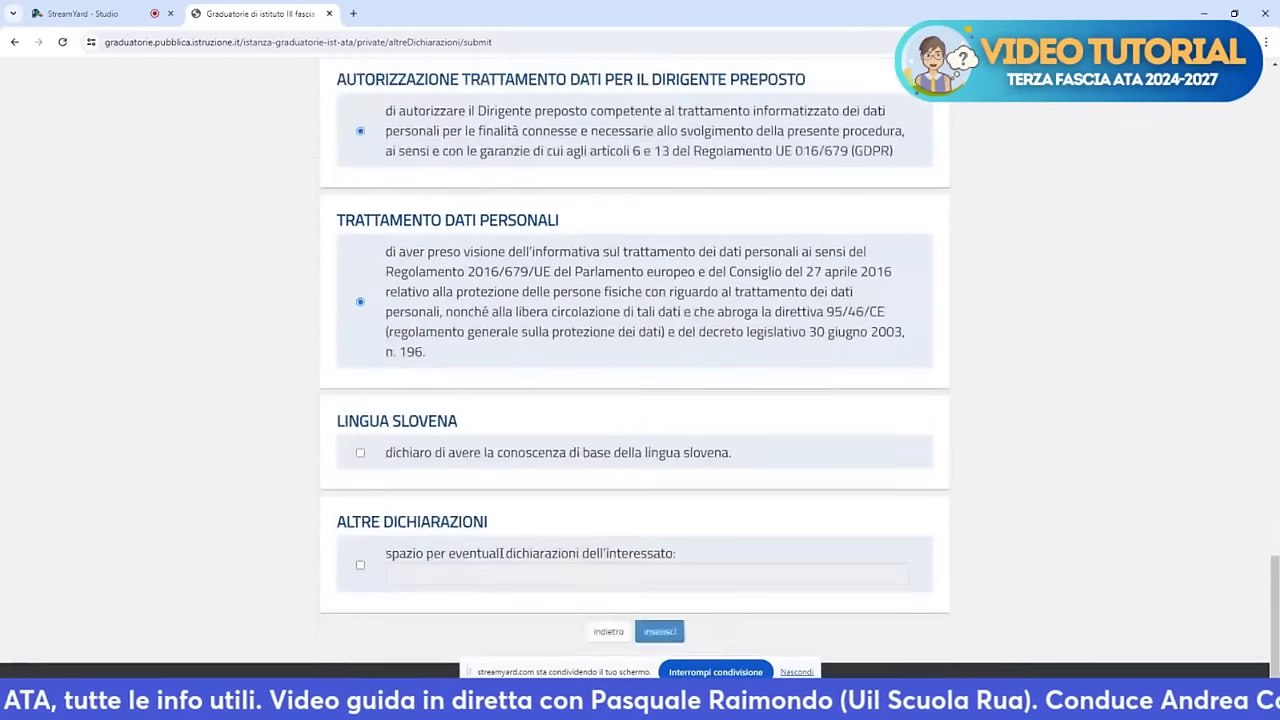
click(658, 632)
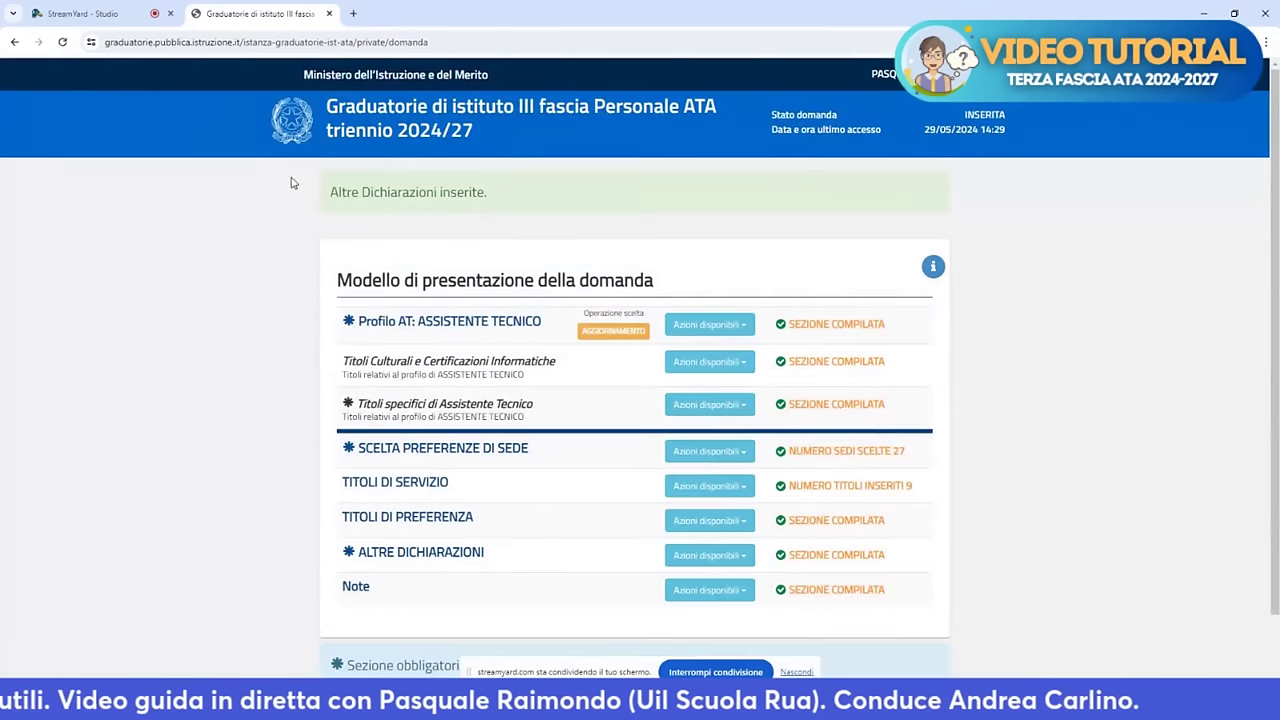
Return from the application summary to SCELTA OPERAZIONE and unlock the profile choices for modification, accepting that profile data is cleared
drag(316, 192, 622, 265)
click(622, 265)
scroll(622, 260, down, 1)
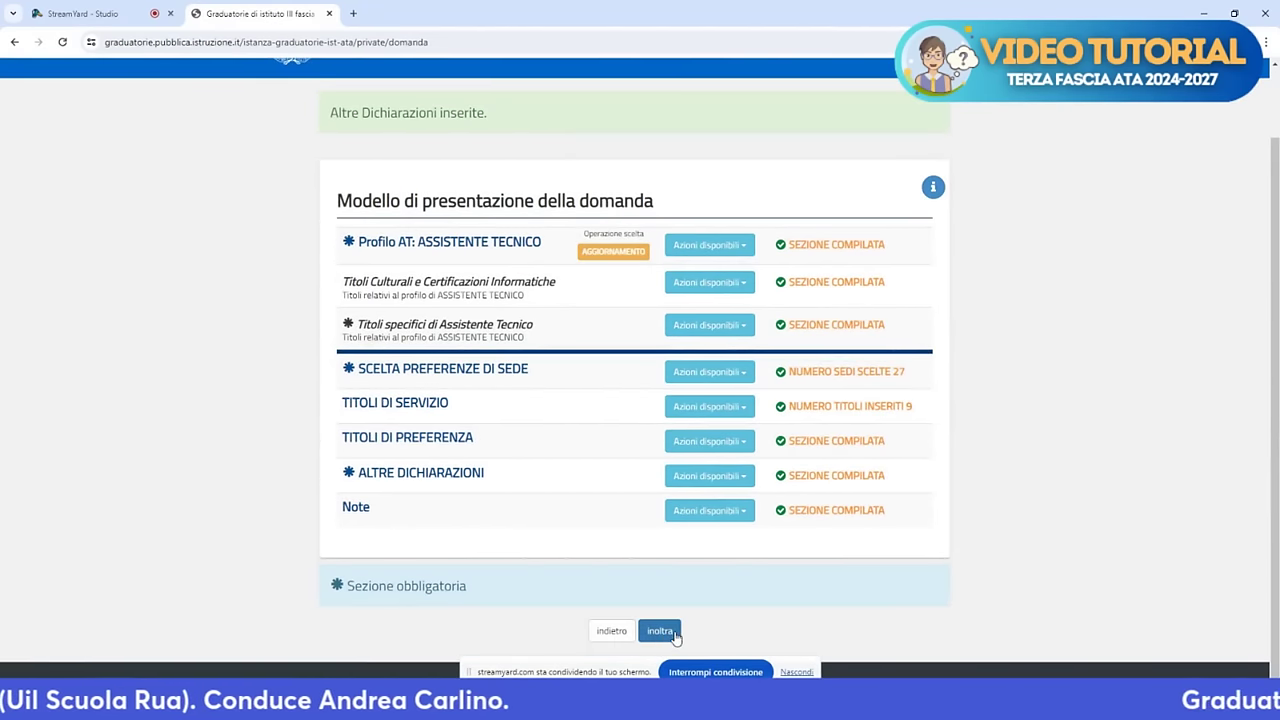
click(609, 631)
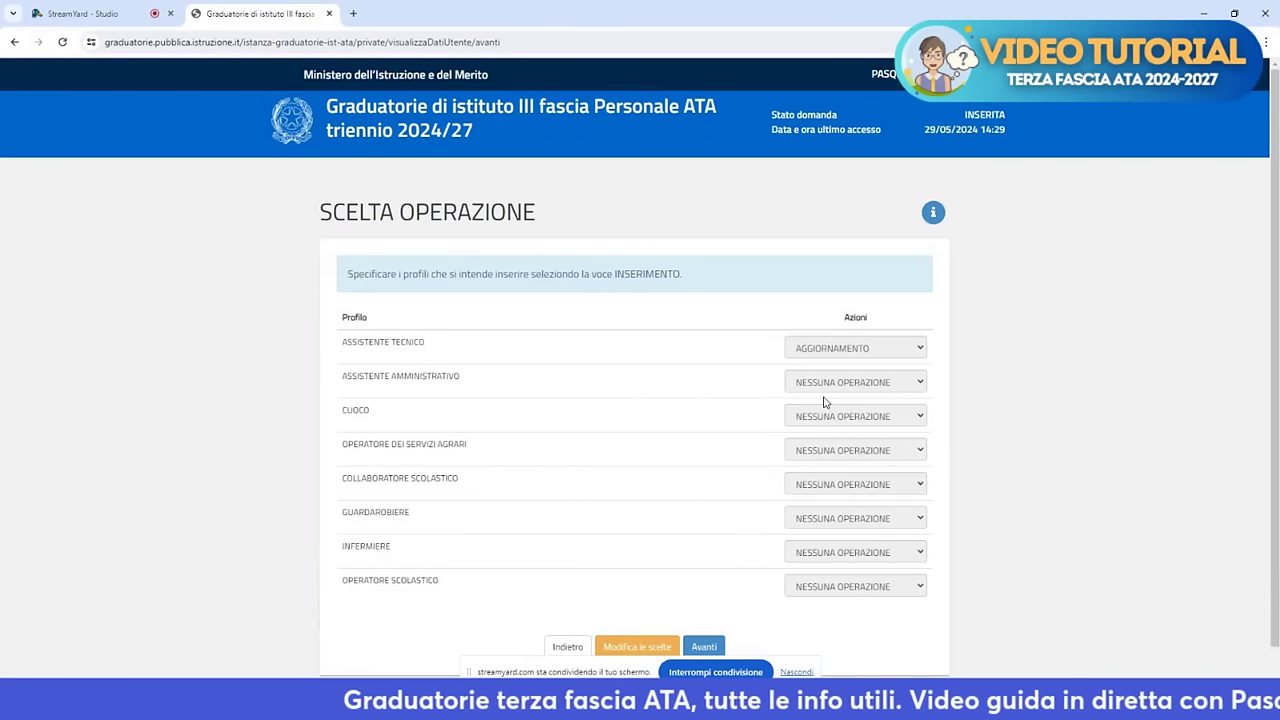
scroll(633, 575, down, 1)
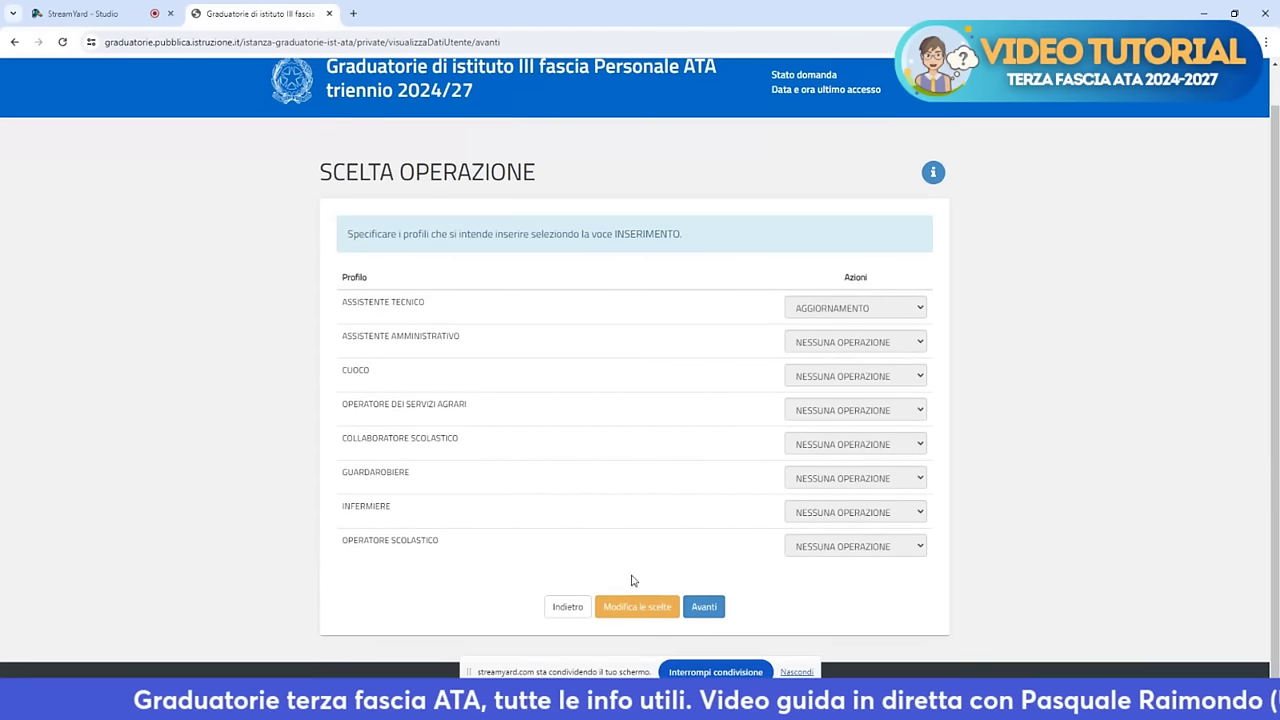
click(636, 607)
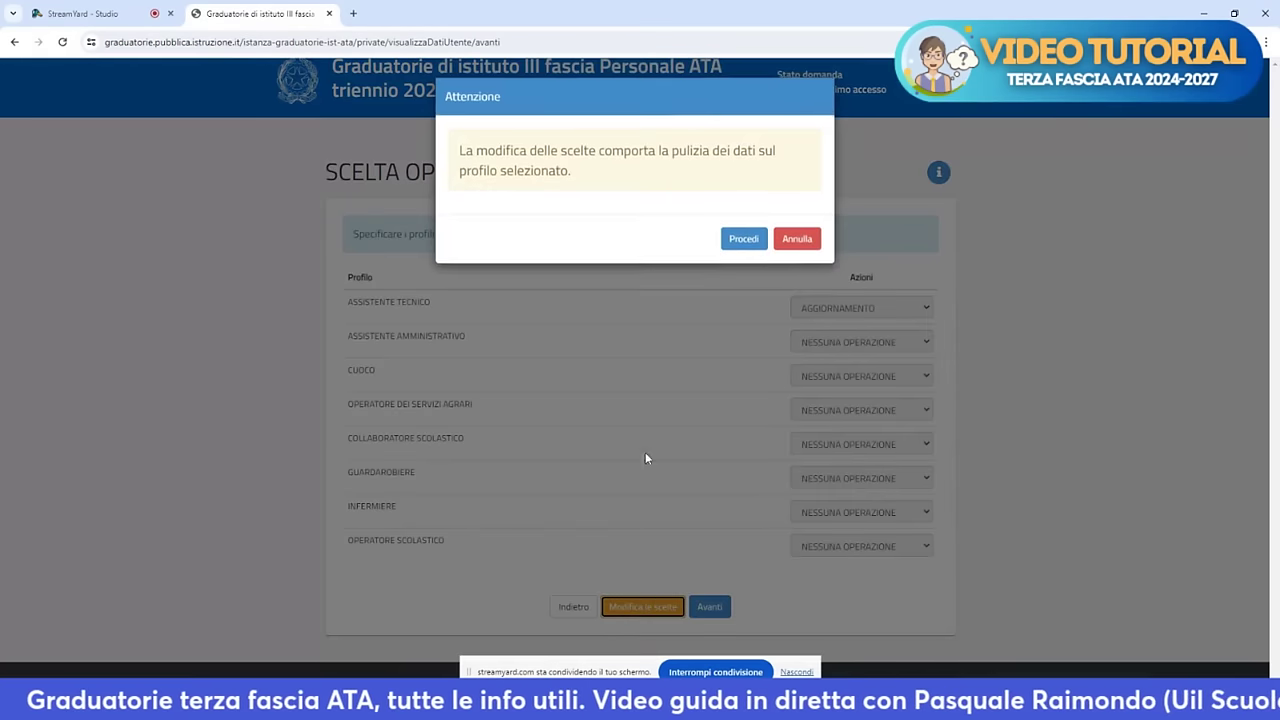
click(740, 240)
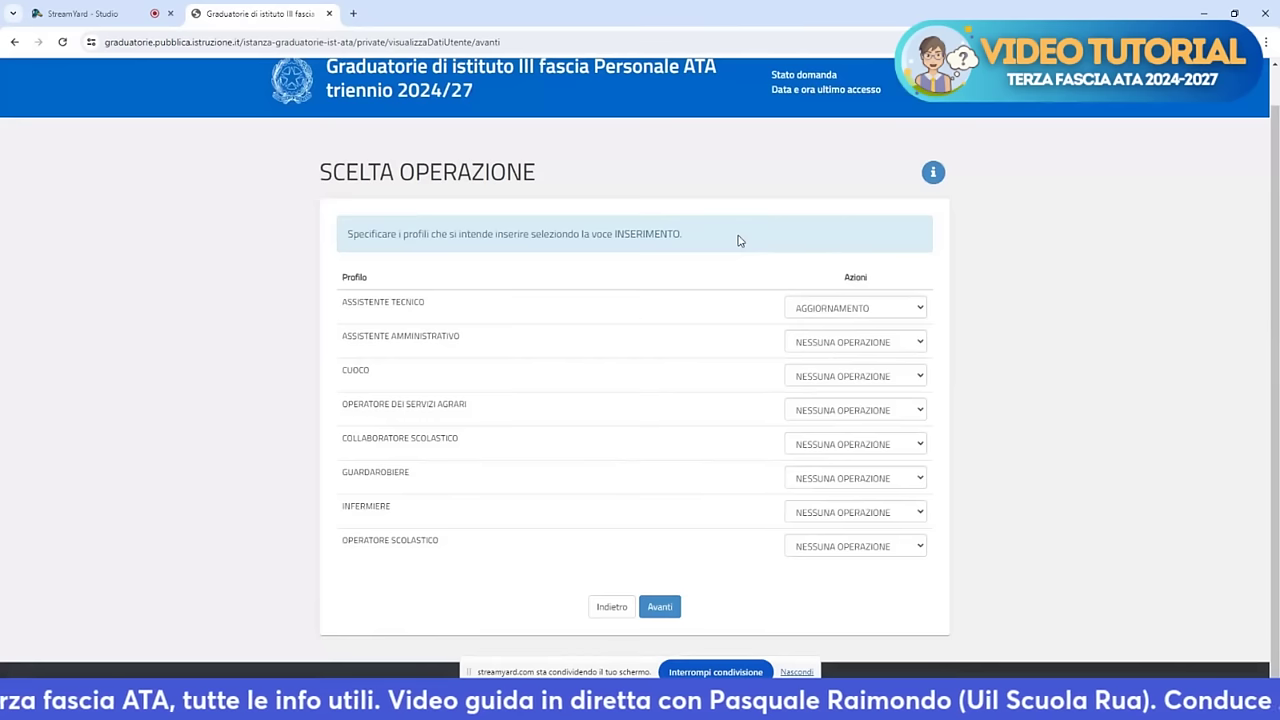
Set the ASSISTENTE AMMINISTRATIVO profile's operation to INSERIMENTO and proceed to the application model
click(815, 344)
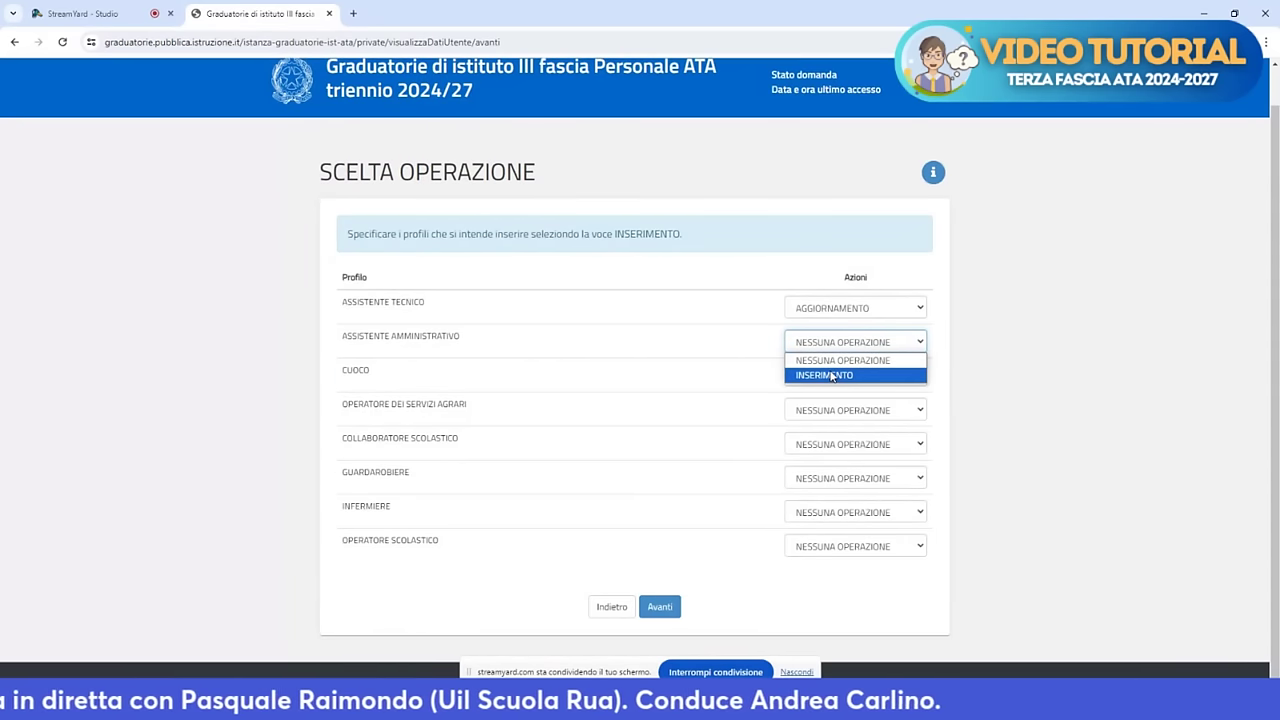
click(830, 376)
click(659, 607)
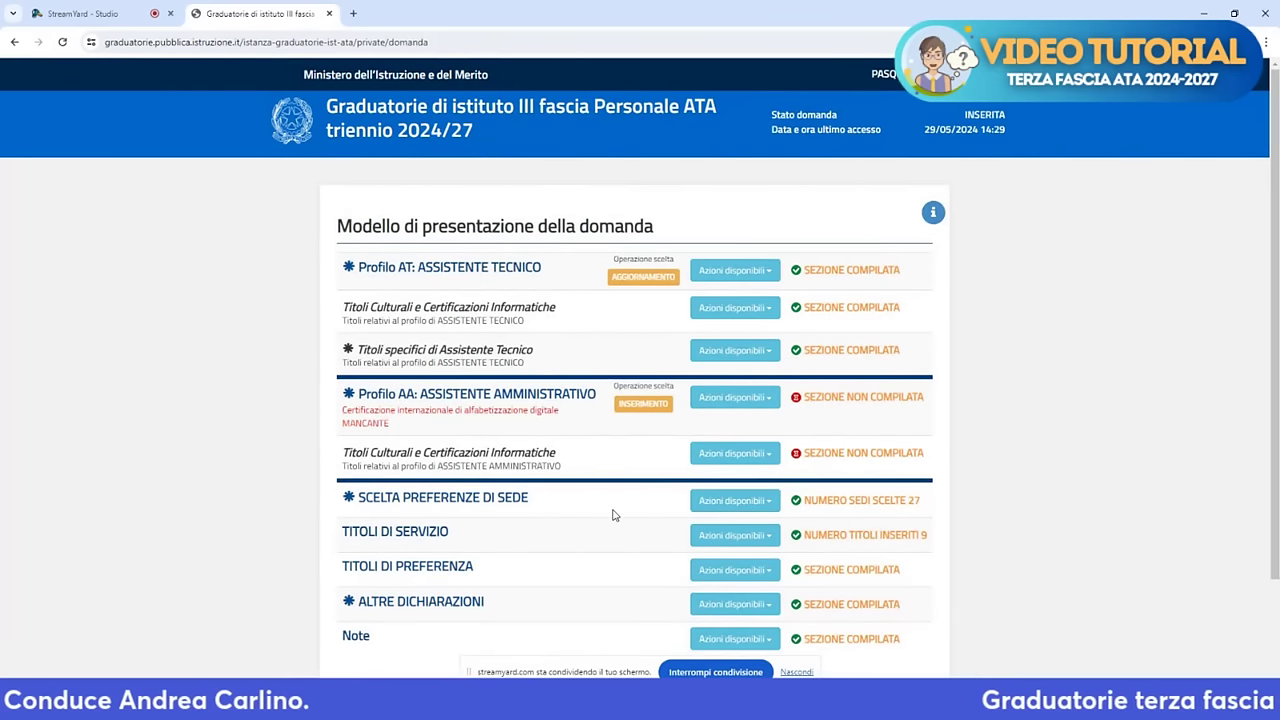
Examine the operations chosen for the Assistente Tecnico and Assistente Amministrativo profiles and the latter's note on the digital literacy certification
drag(358, 268, 682, 286)
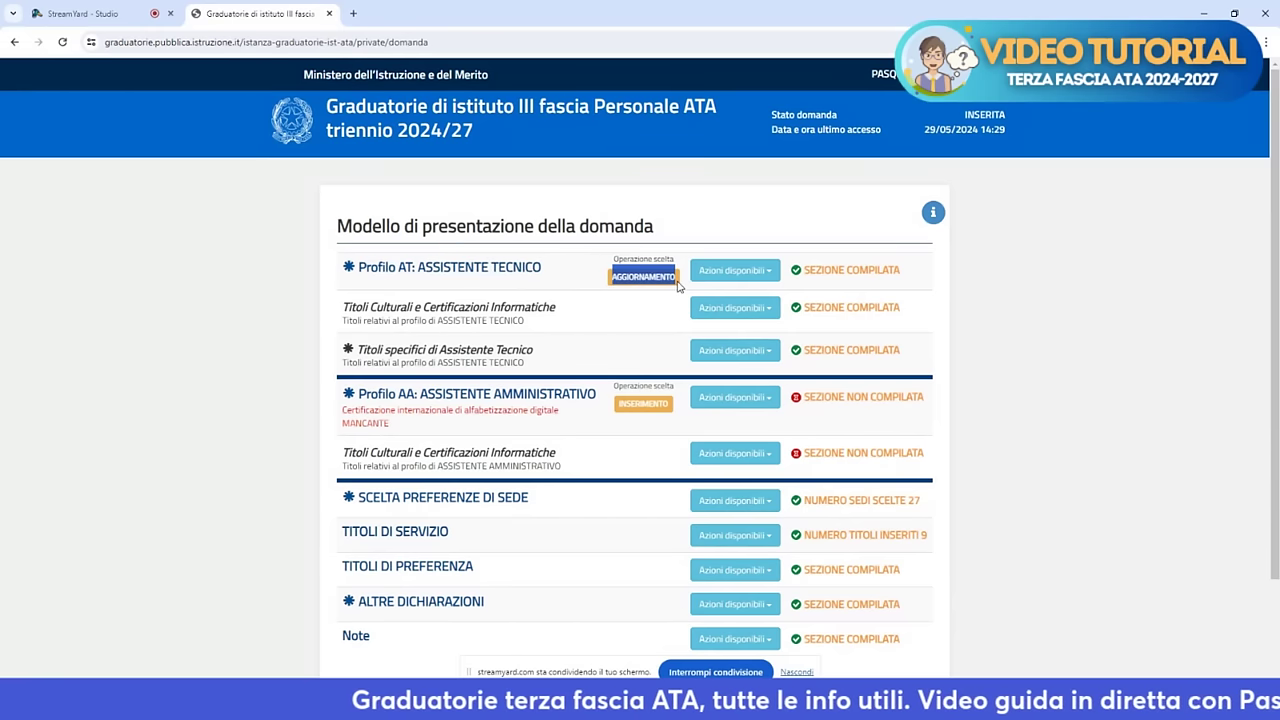
drag(367, 396, 524, 394)
drag(620, 405, 670, 410)
click(448, 436)
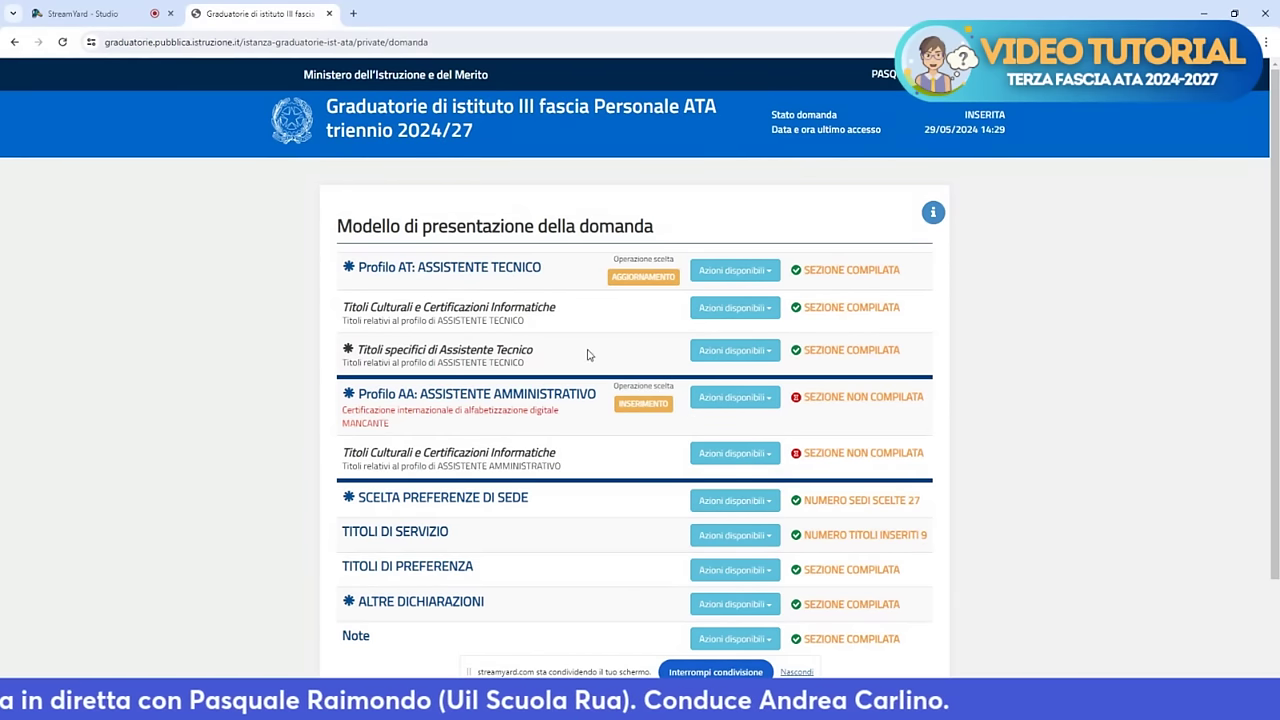
drag(400, 436, 340, 420)
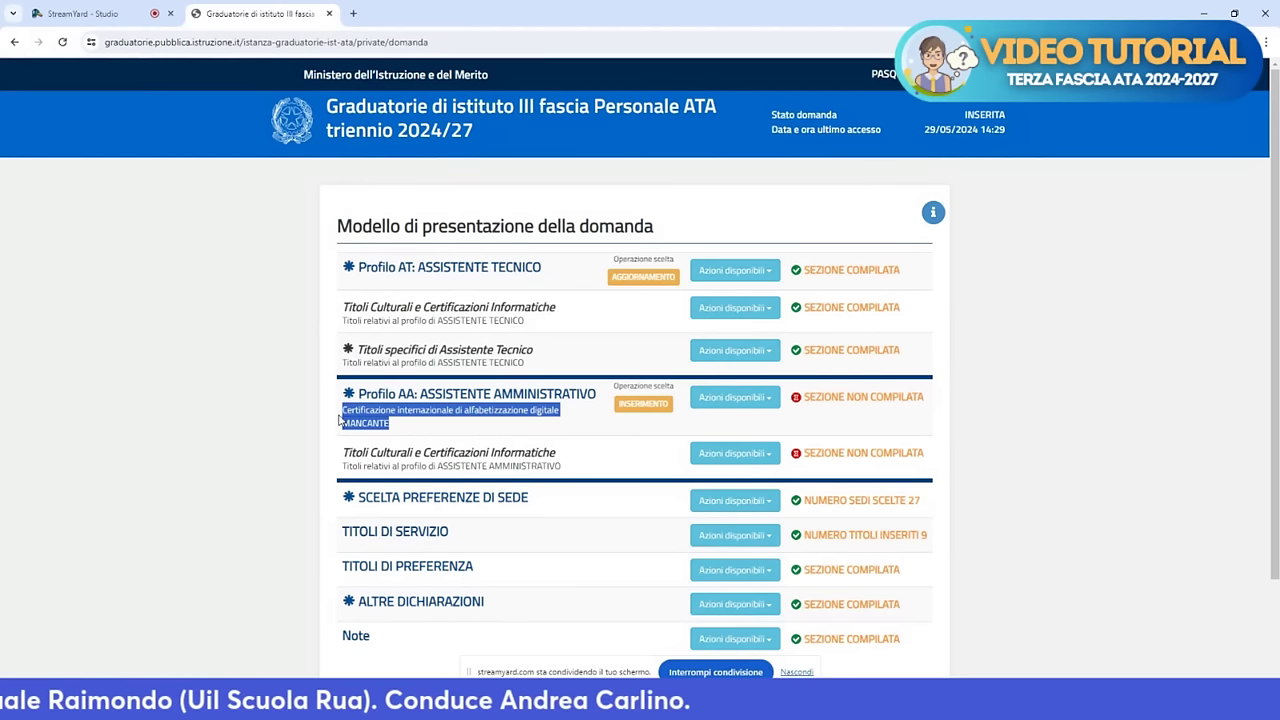
click(467, 439)
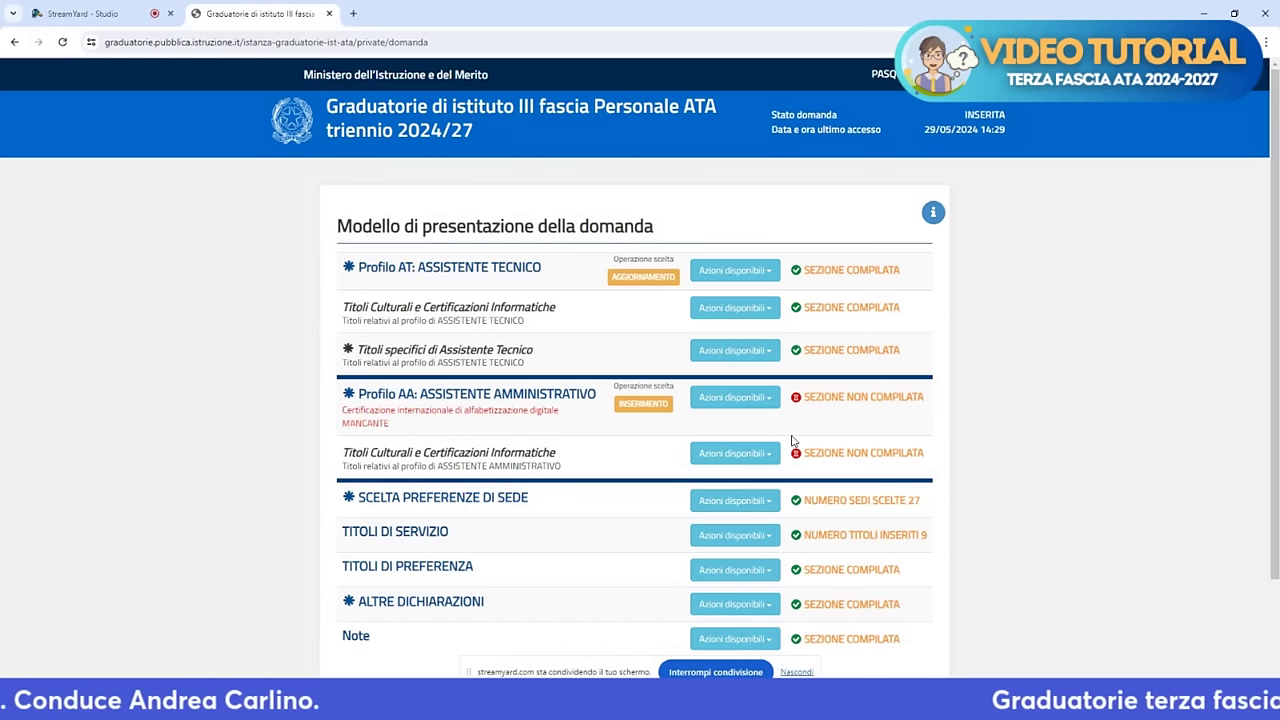
Start inserting the Assistente Amministrativo access title and select DIPLOMA DI SCUOLA SECONDARIA DI SECONDO GRADO
scroll(851, 459, down, 2)
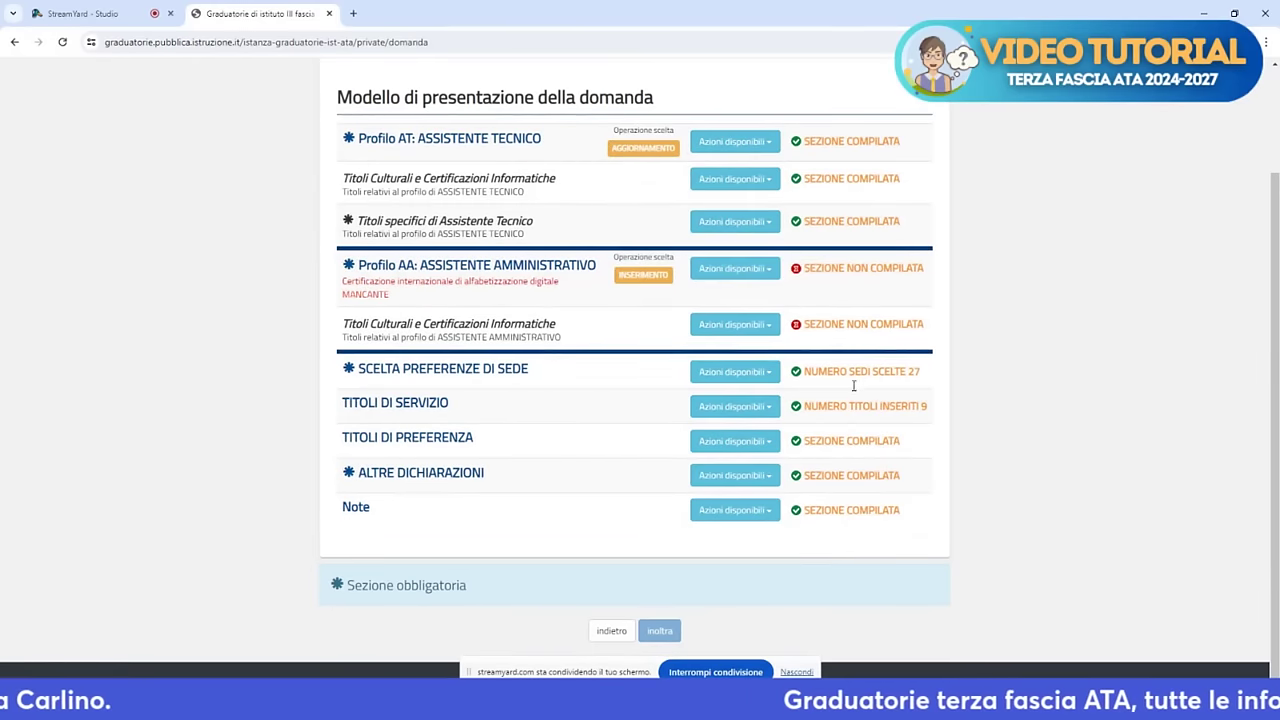
click(730, 271)
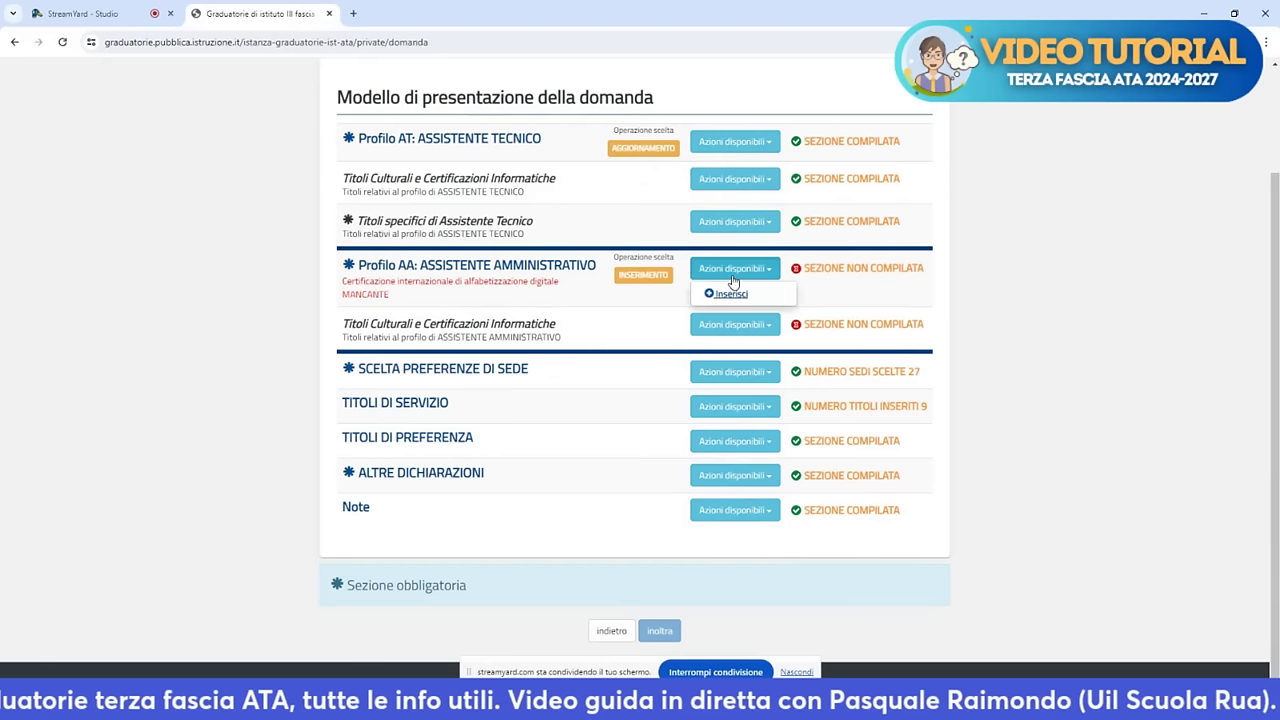
click(731, 294)
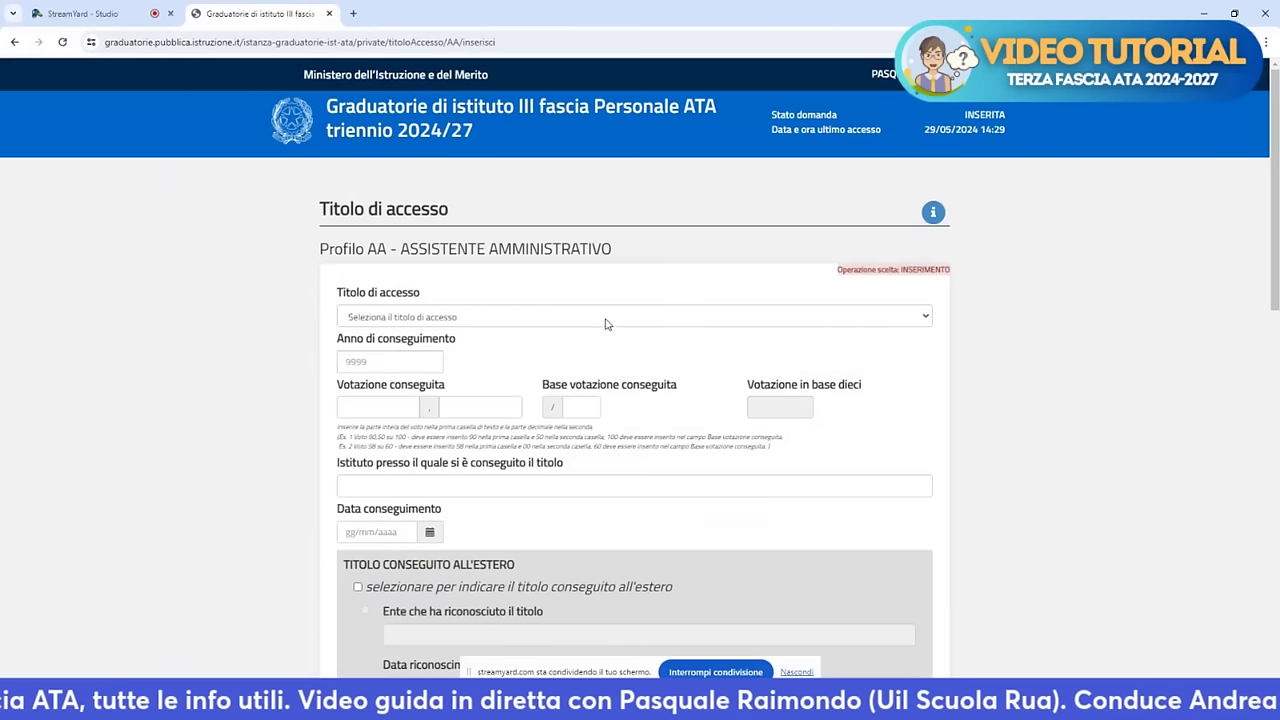
click(545, 321)
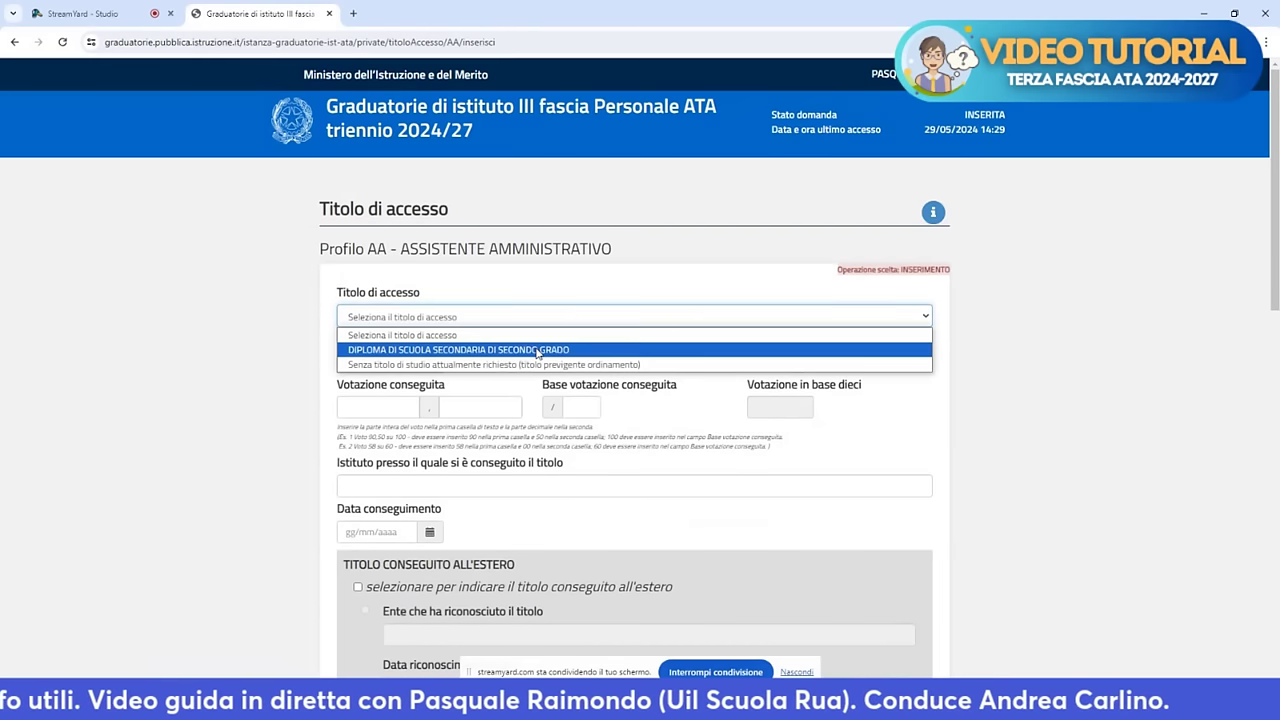
click(540, 352)
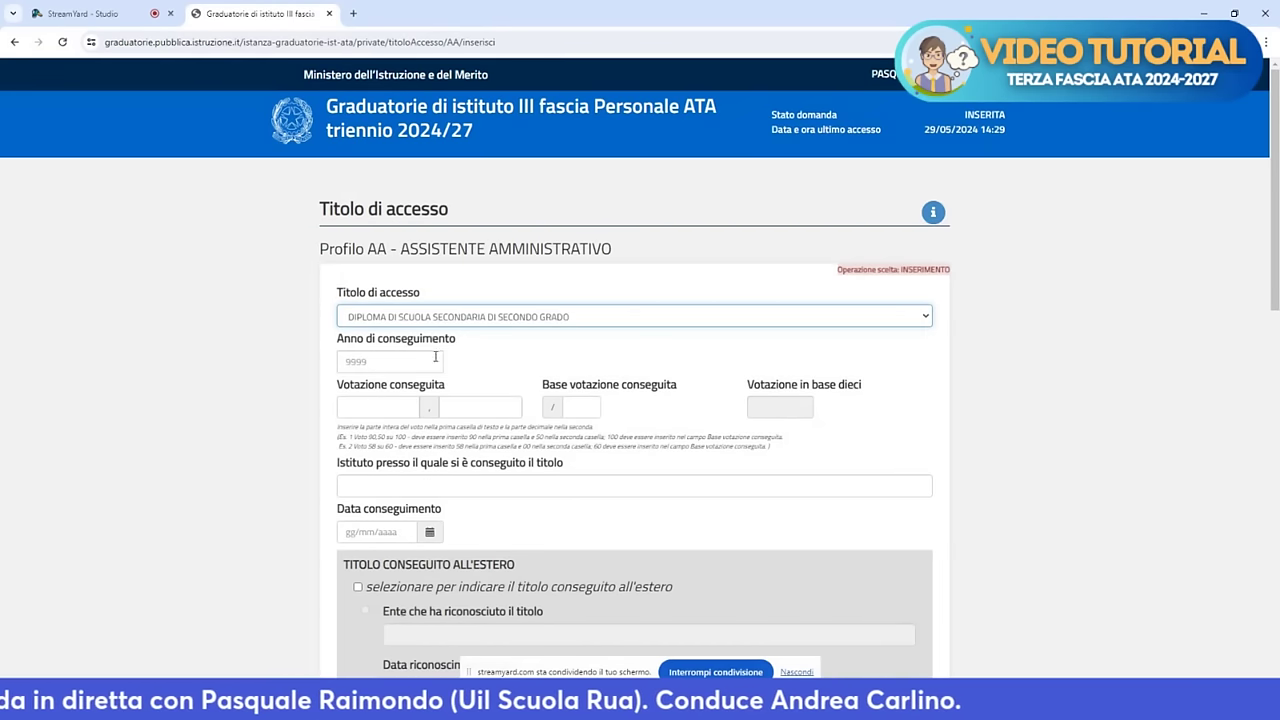
Enter 2021 as the diploma's year of achievement and 73,00 out of 100 as its grade
click(356, 363)
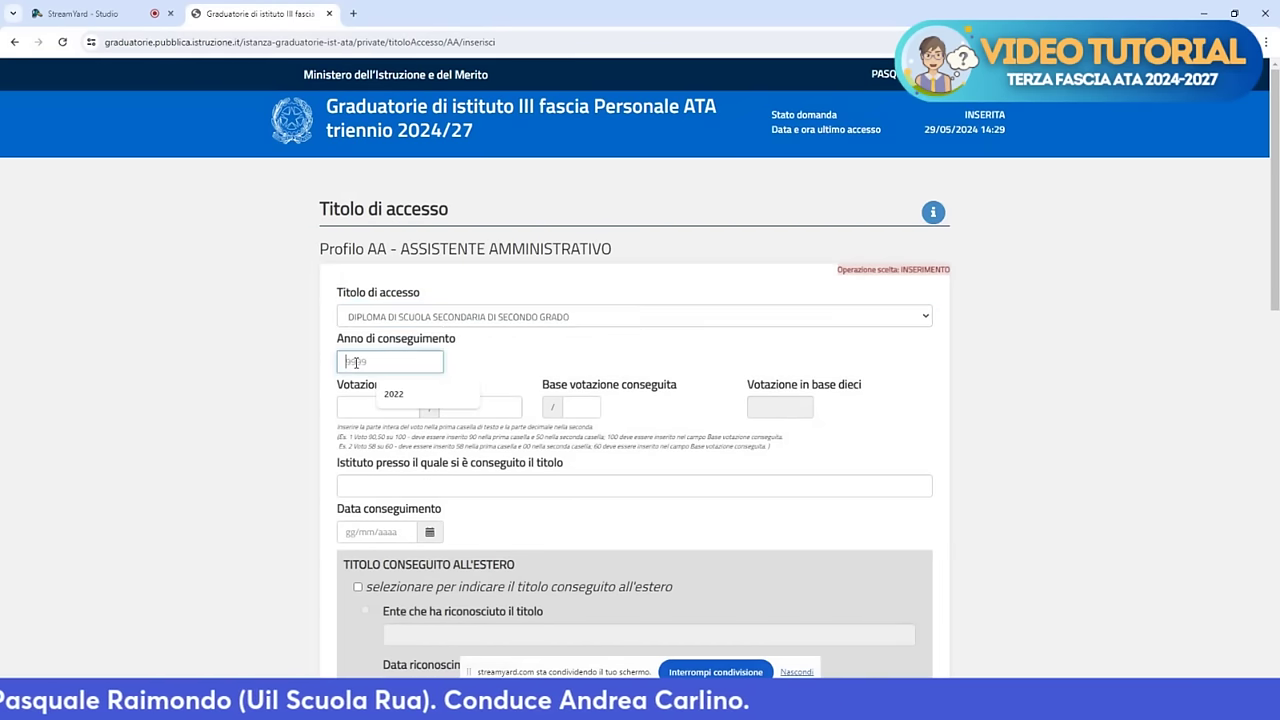
text(20)
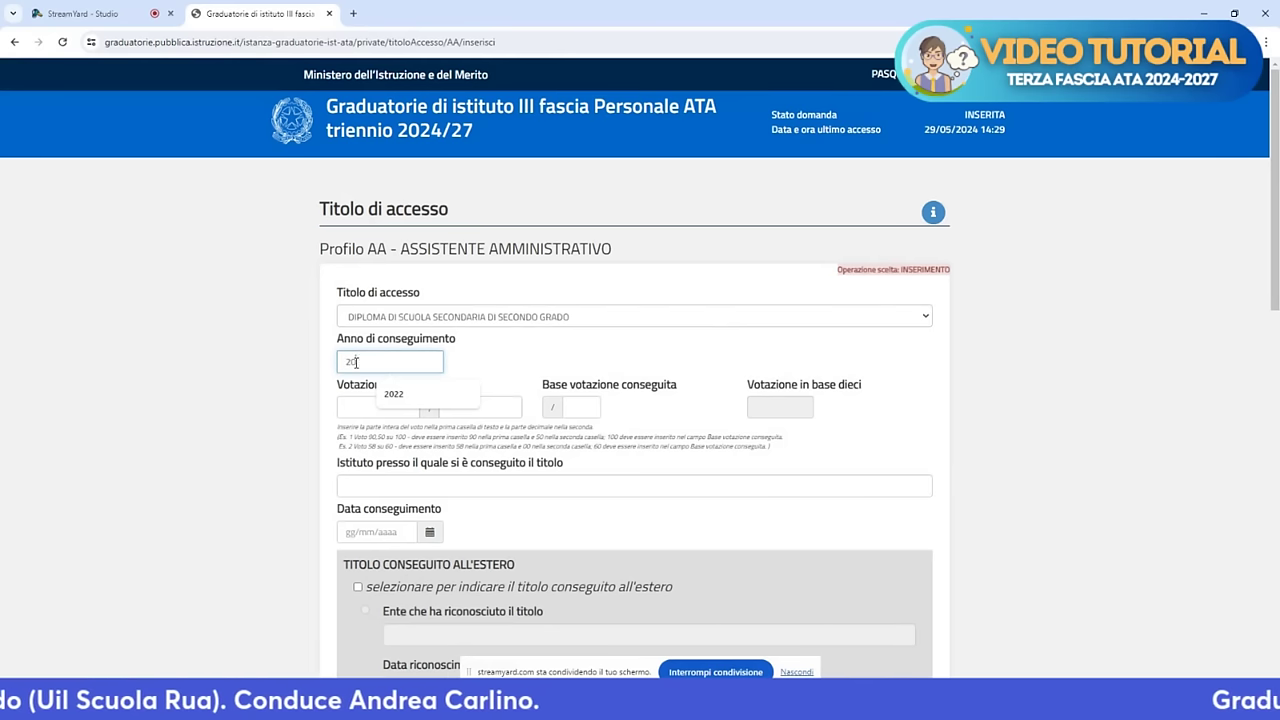
text(21)
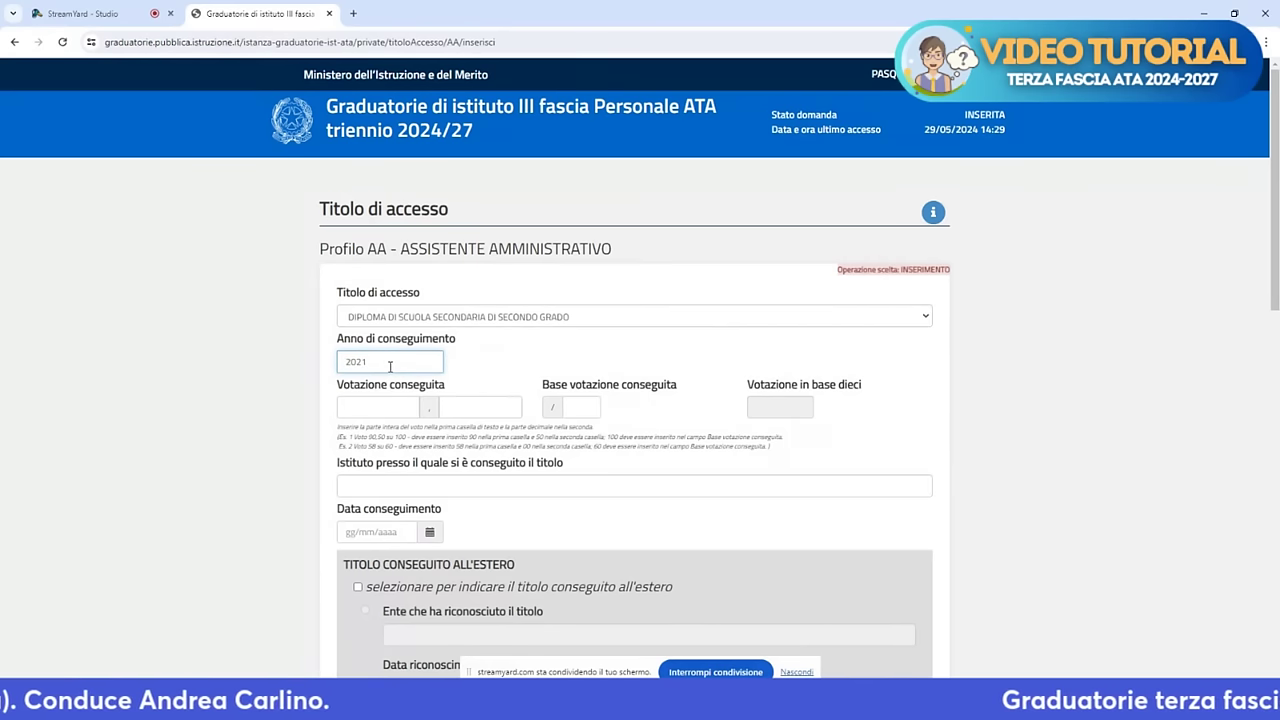
click(620, 548)
click(374, 407)
text(73)
key(Tab)
text(00)
key(Tab)
text(100)
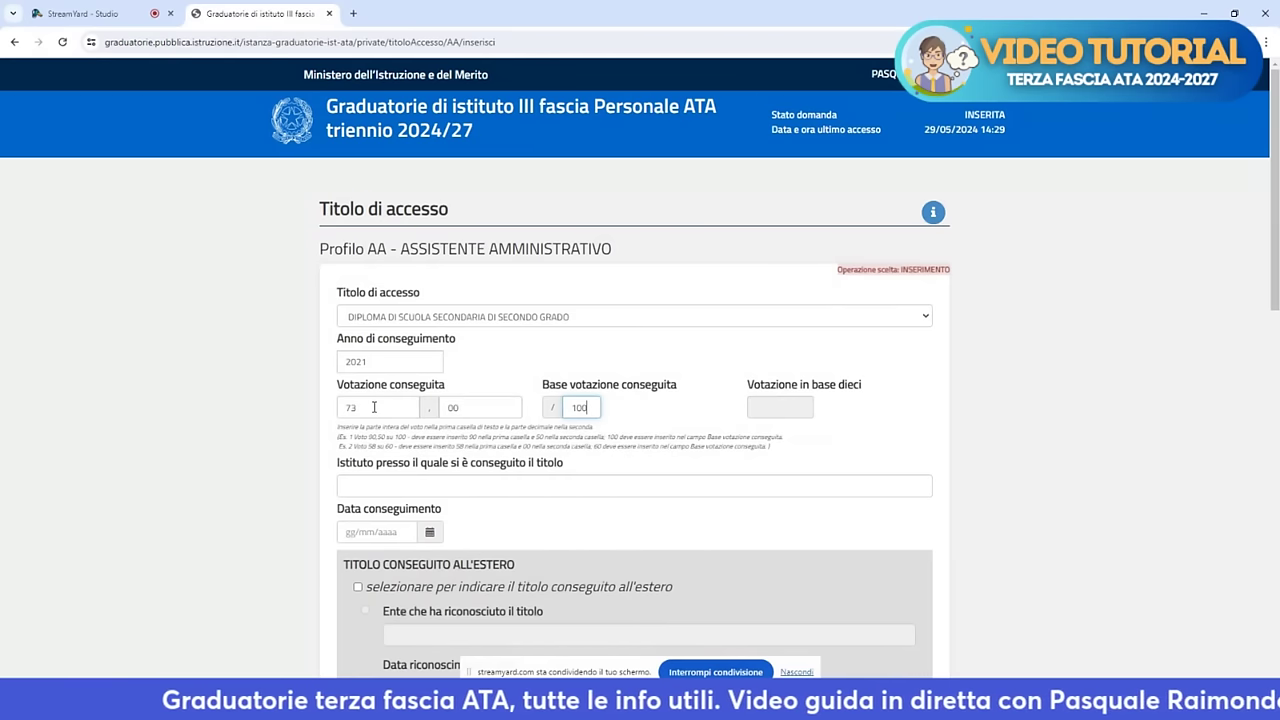
click(850, 446)
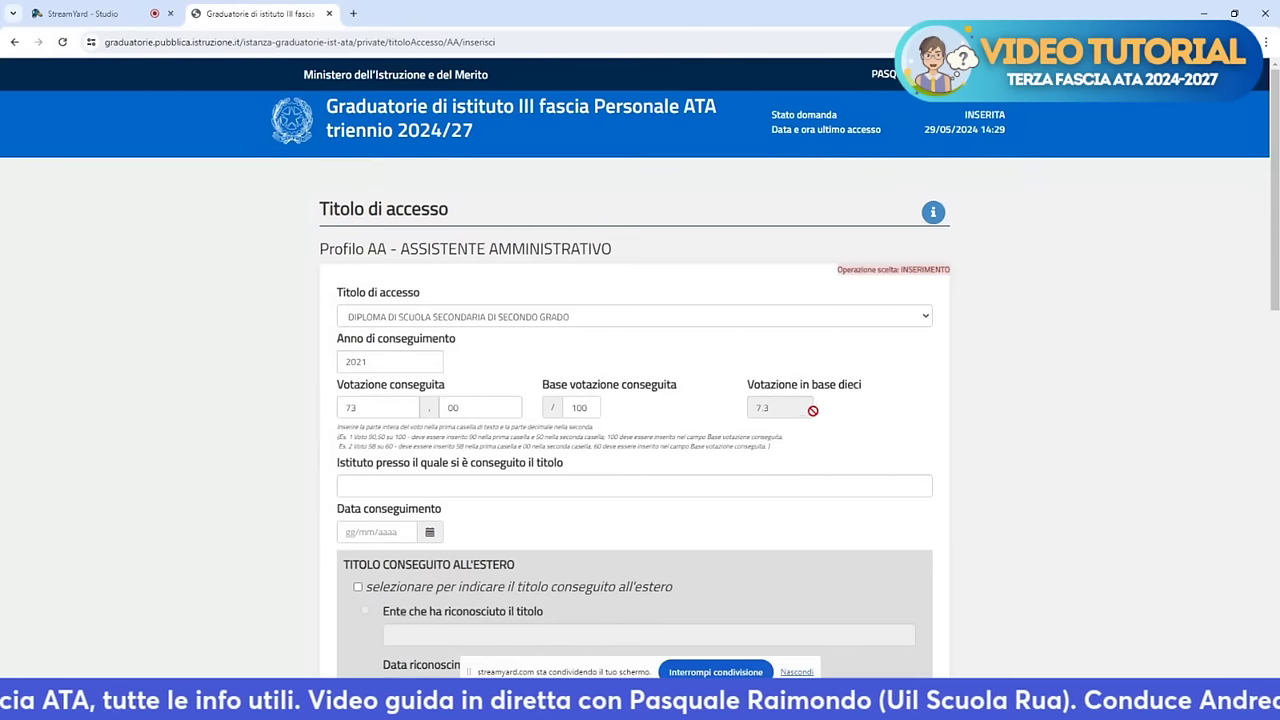
Enter IC Galilei as the institute that awarded the diploma and 13/07/2021 as the date of achievement
click(410, 488)
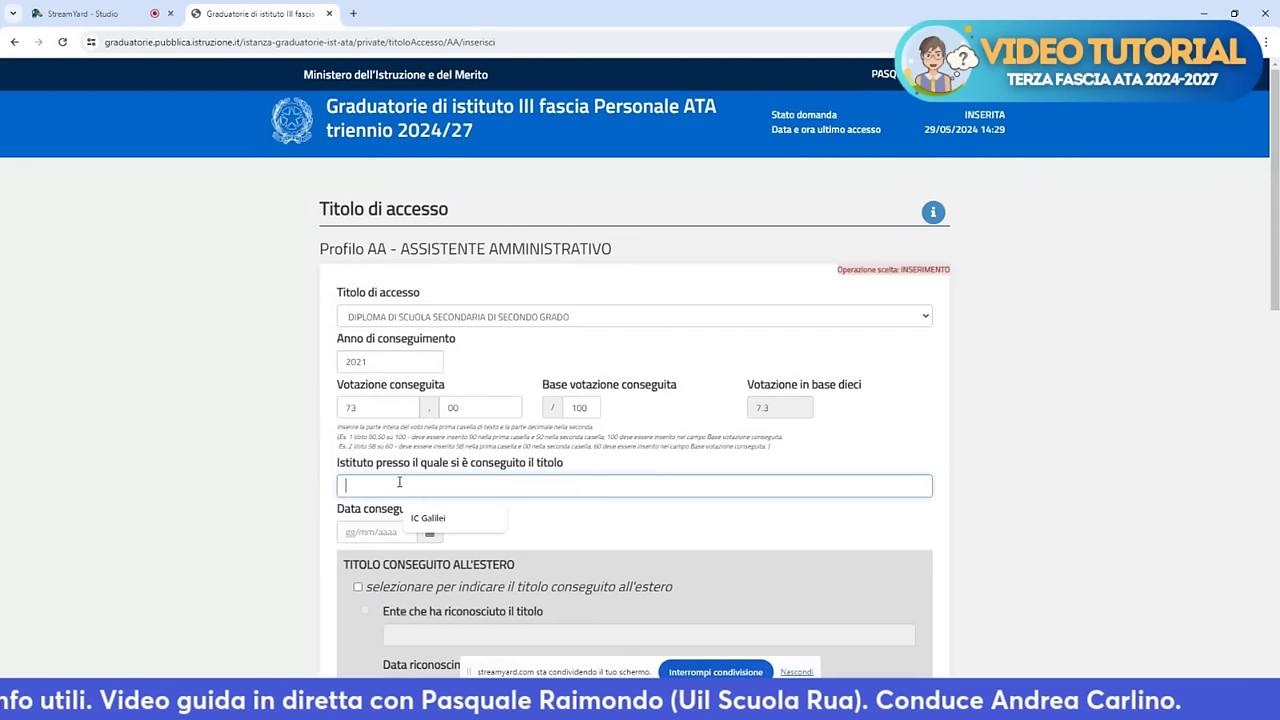
click(428, 518)
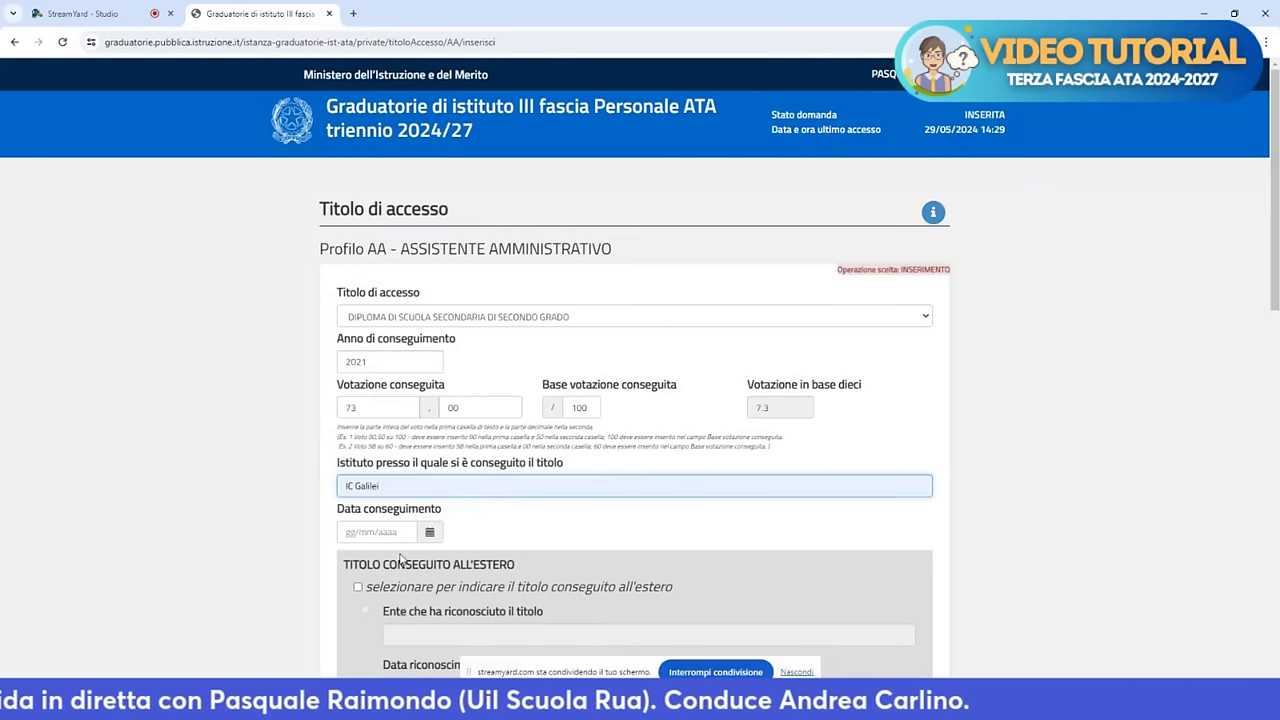
click(376, 532)
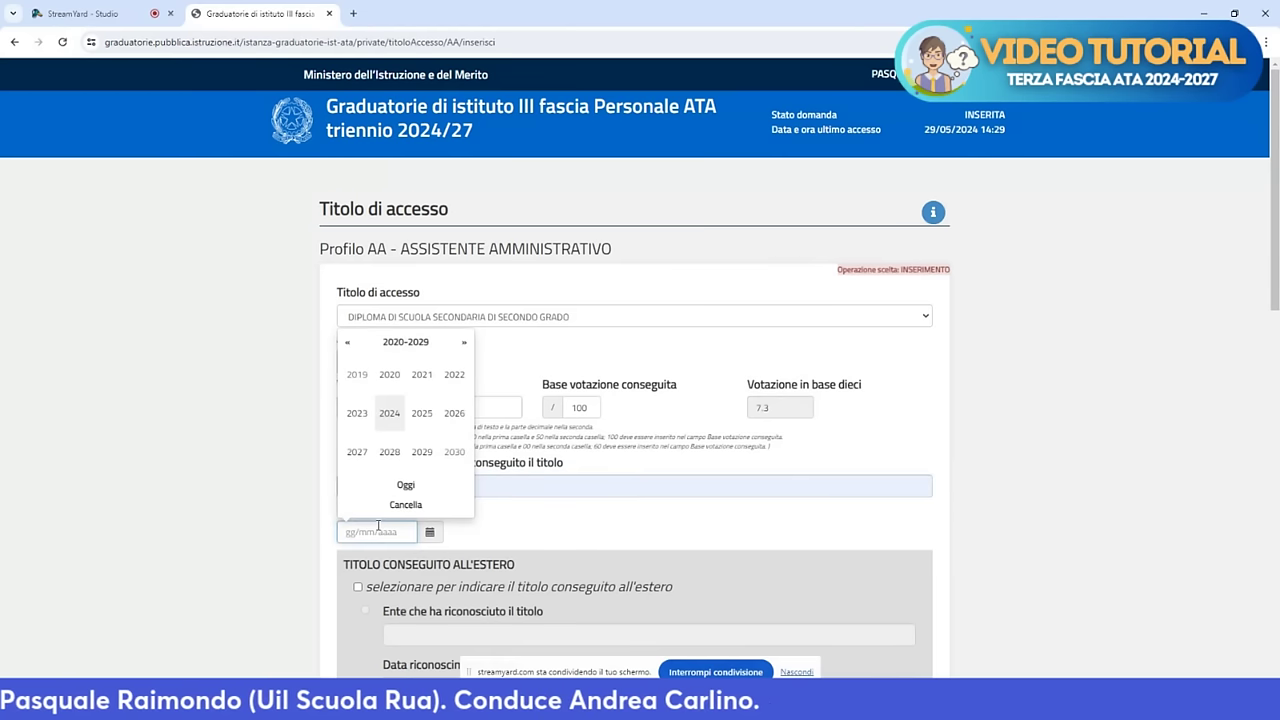
click(586, 538)
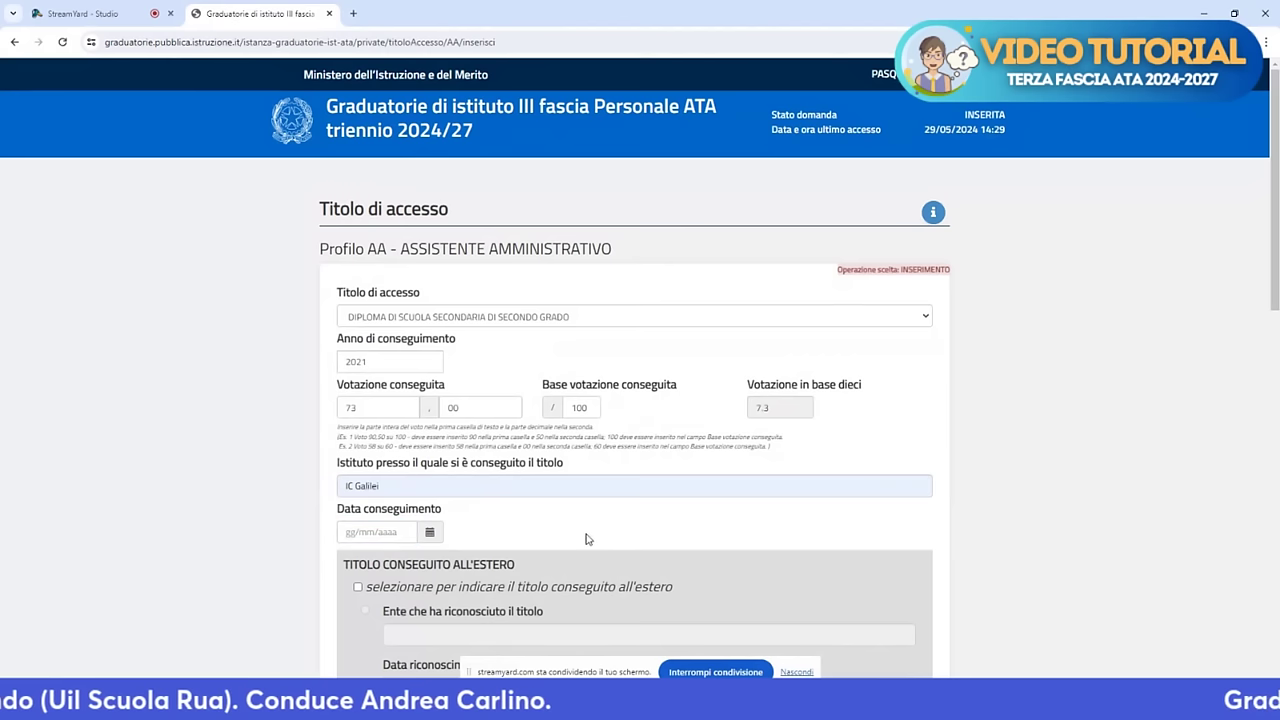
click(352, 532)
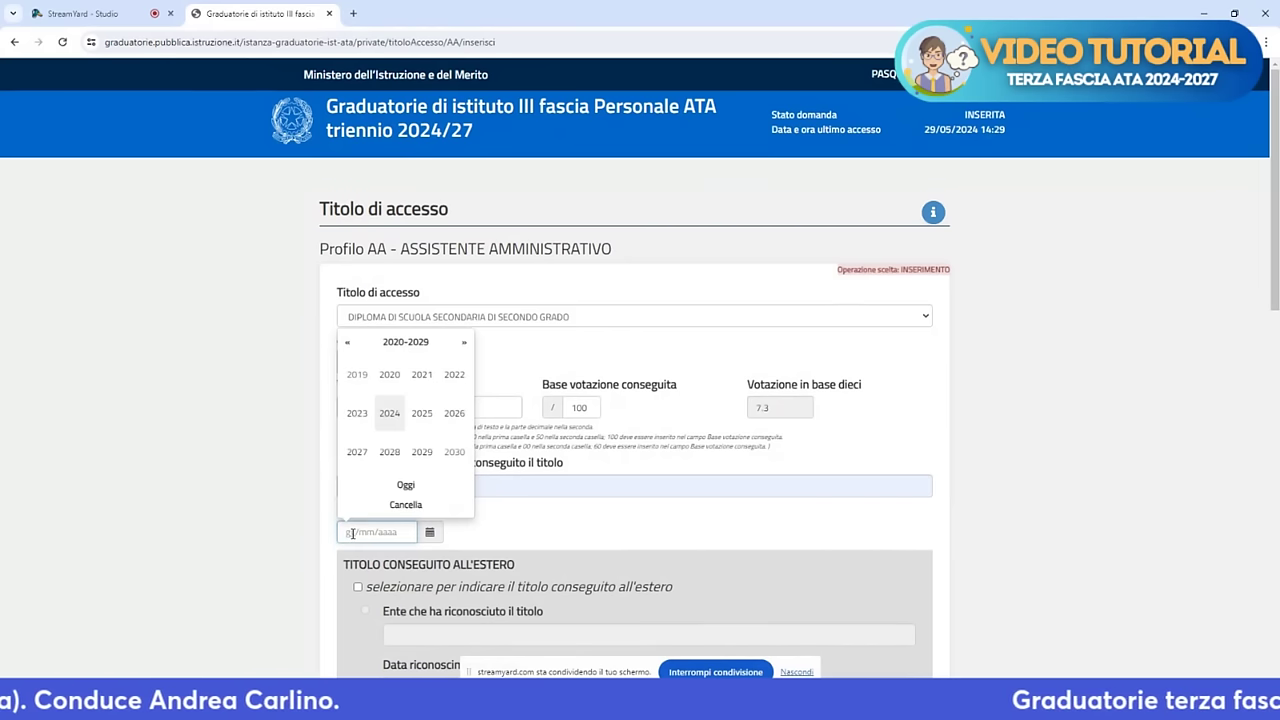
text(13/07/2021)
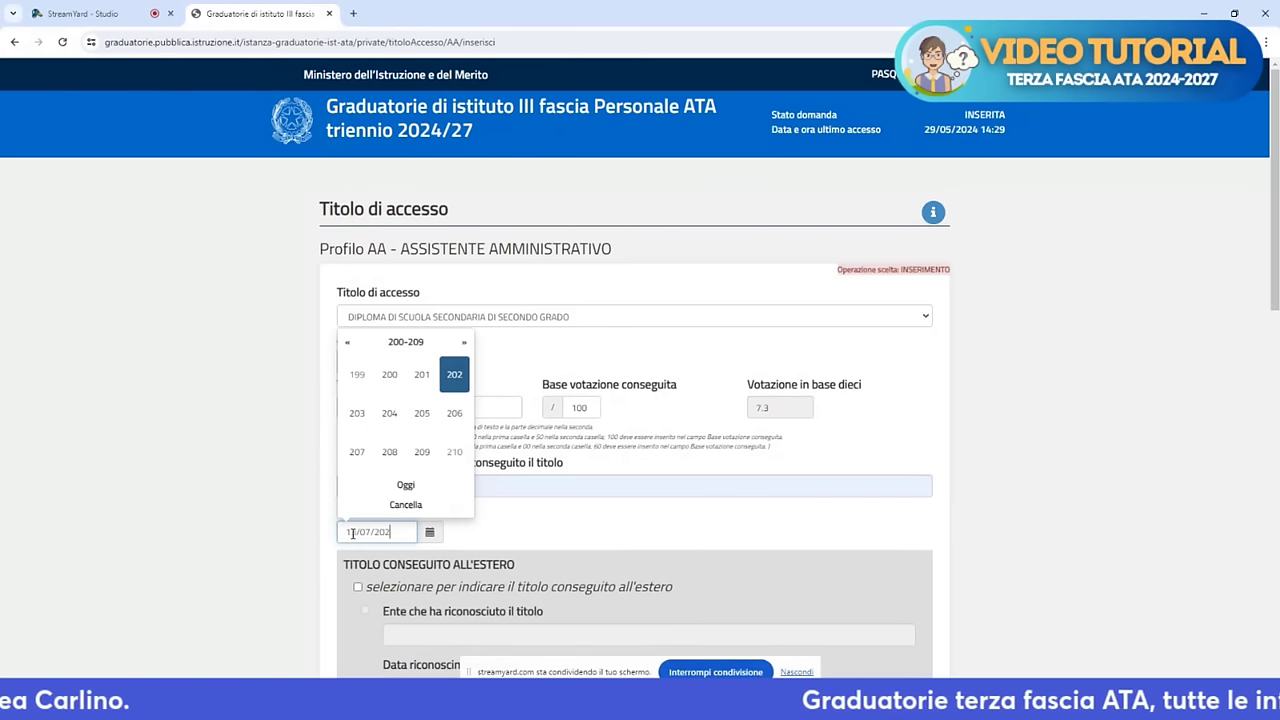
click(620, 512)
Declare that the international digital literacy certification will be obtained by 30 aprile 2025
scroll(640, 530, down, 2)
scroll(647, 545, down, 5)
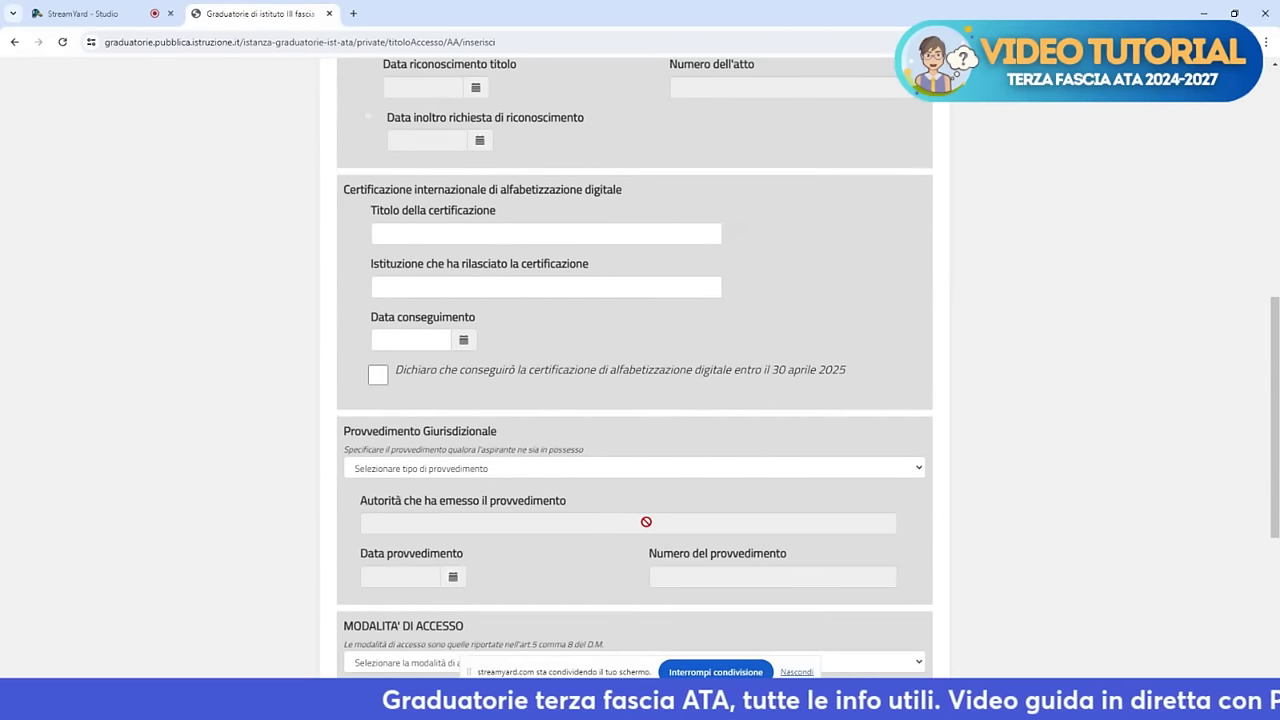
scroll(643, 521, up, 2)
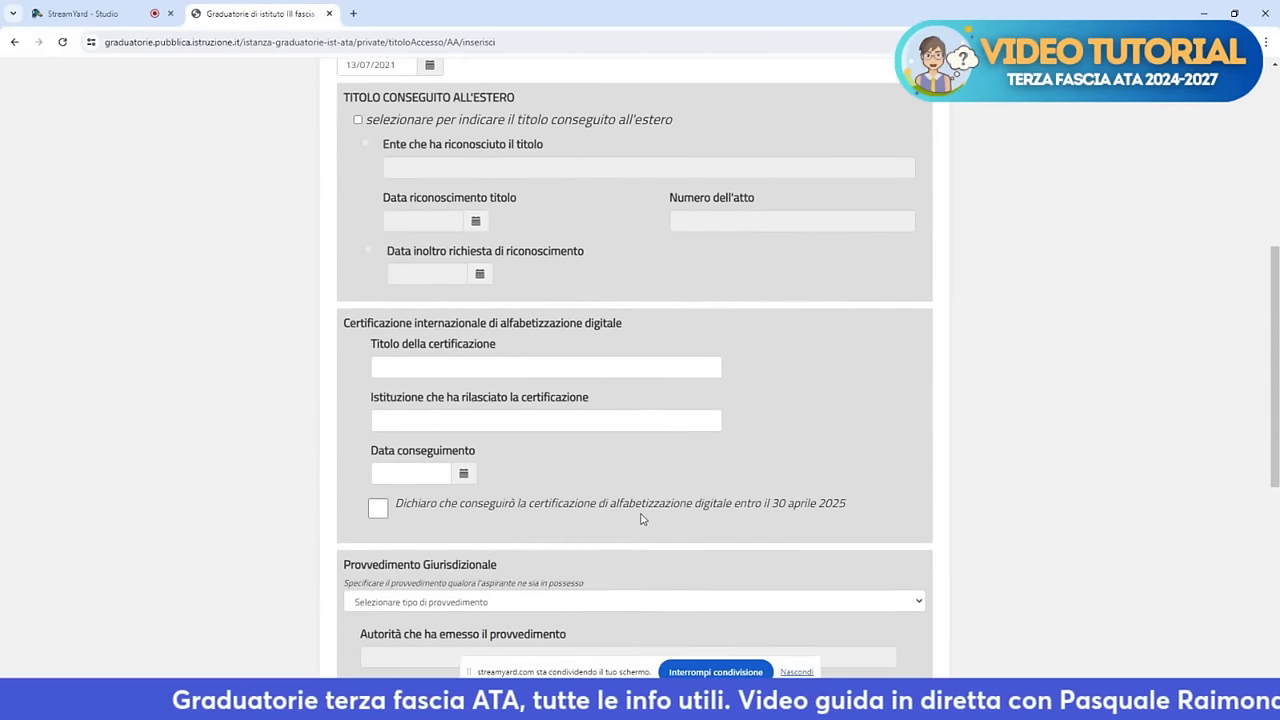
scroll(603, 500, up, 1)
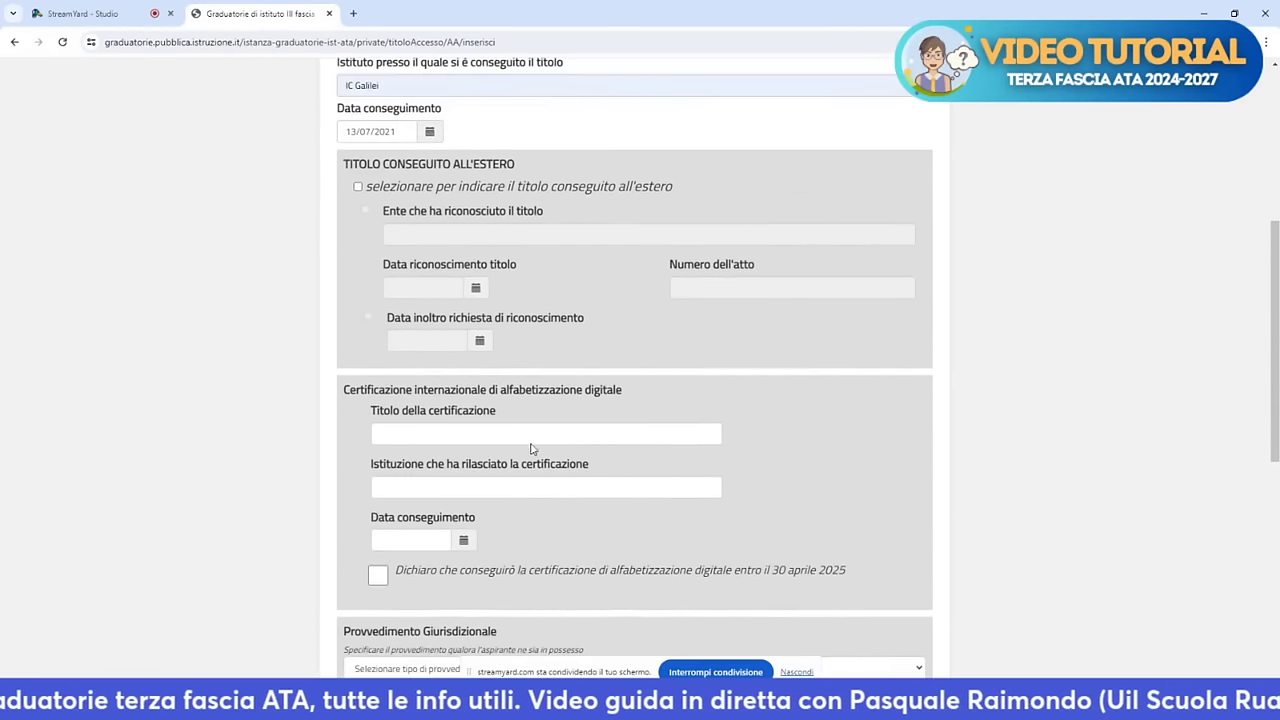
drag(343, 166, 520, 170)
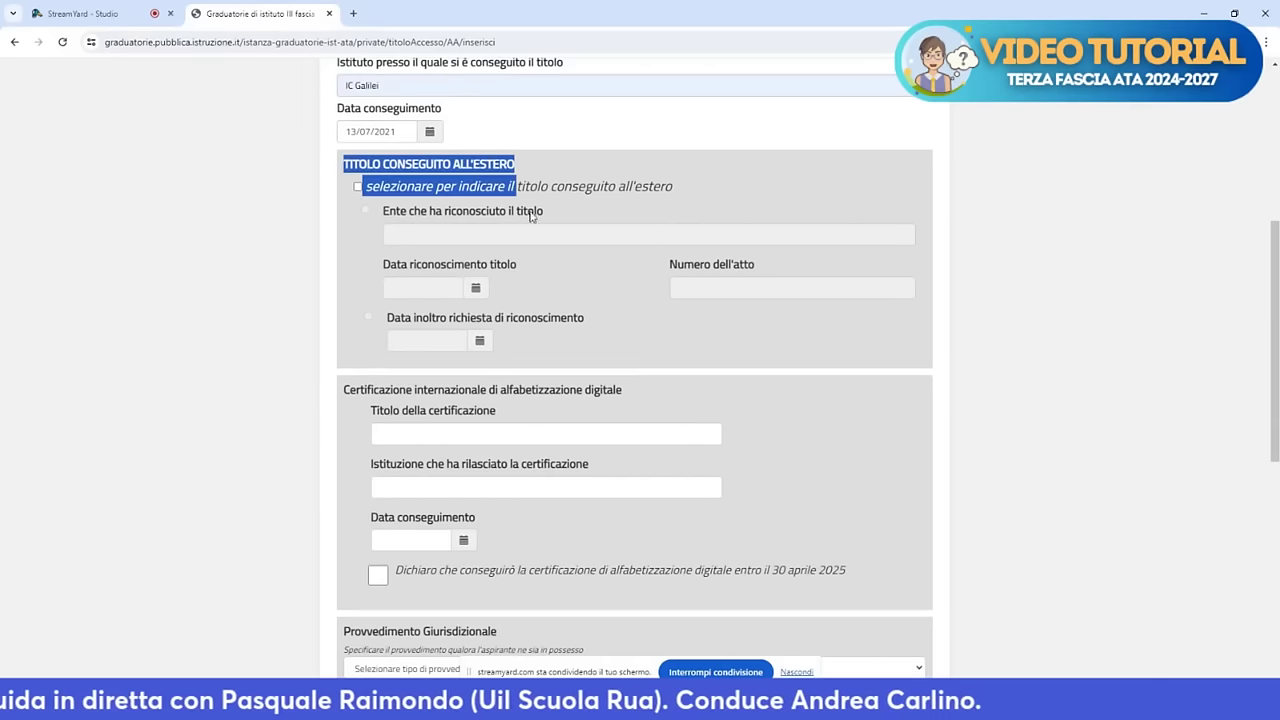
drag(342, 391, 614, 391)
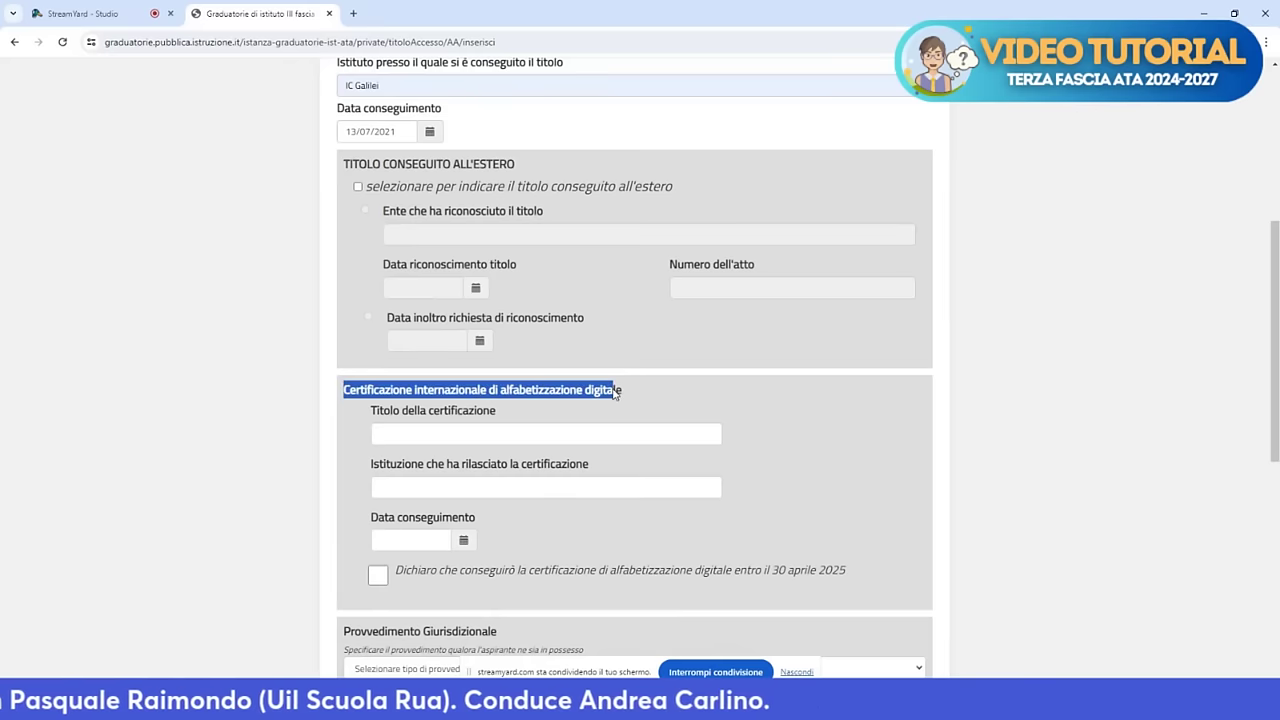
click(377, 578)
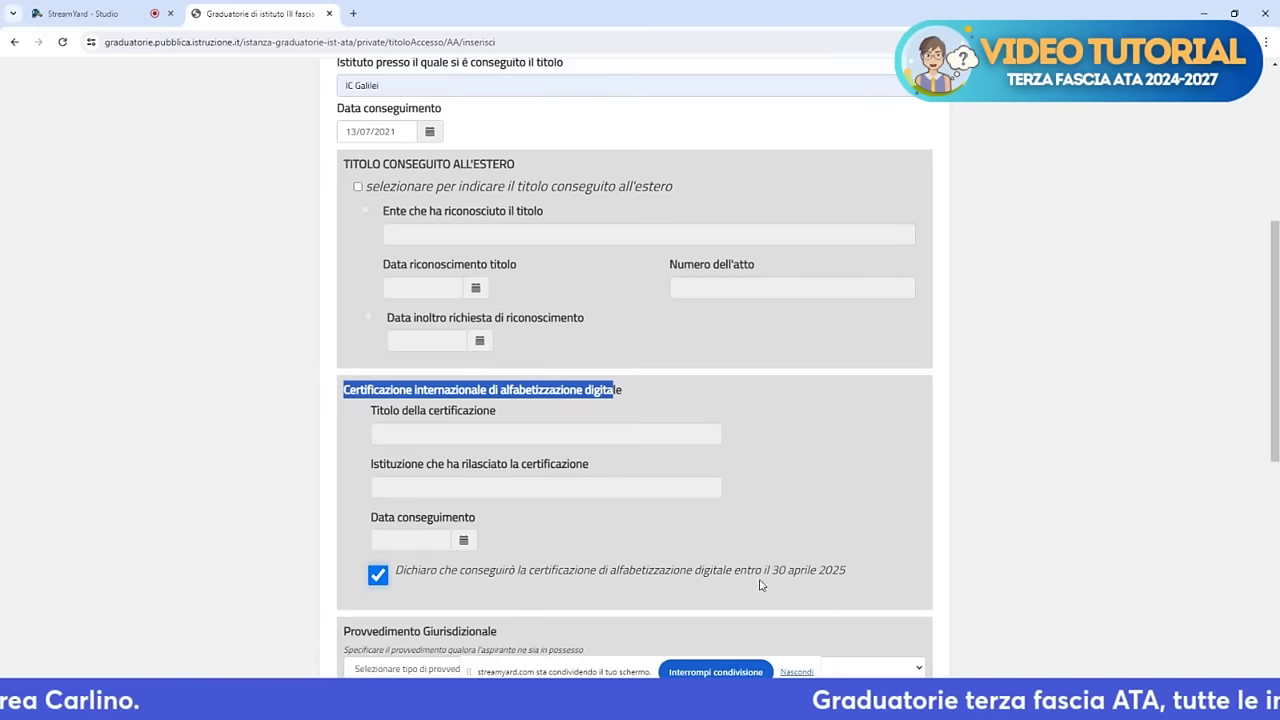
Set the access mode to Modalità A and save the Assistente Amministrativo access title
scroll(730, 580, down, 1)
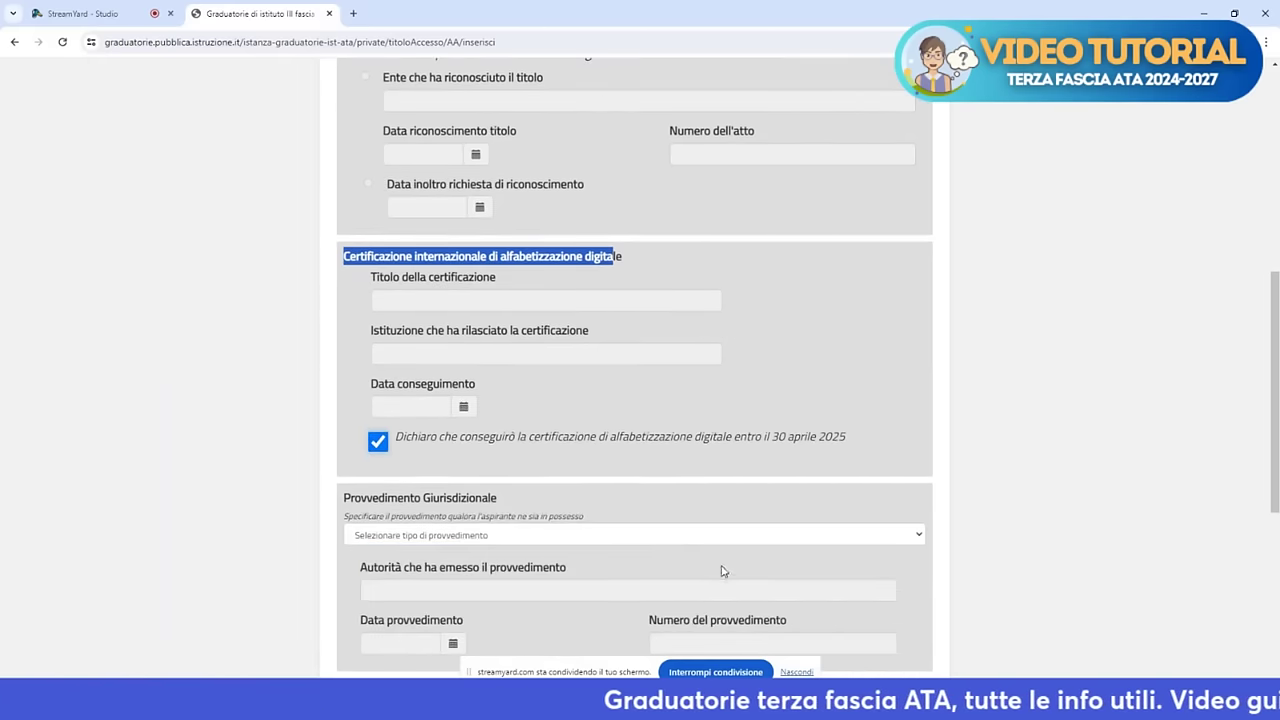
scroll(716, 452, down, 2)
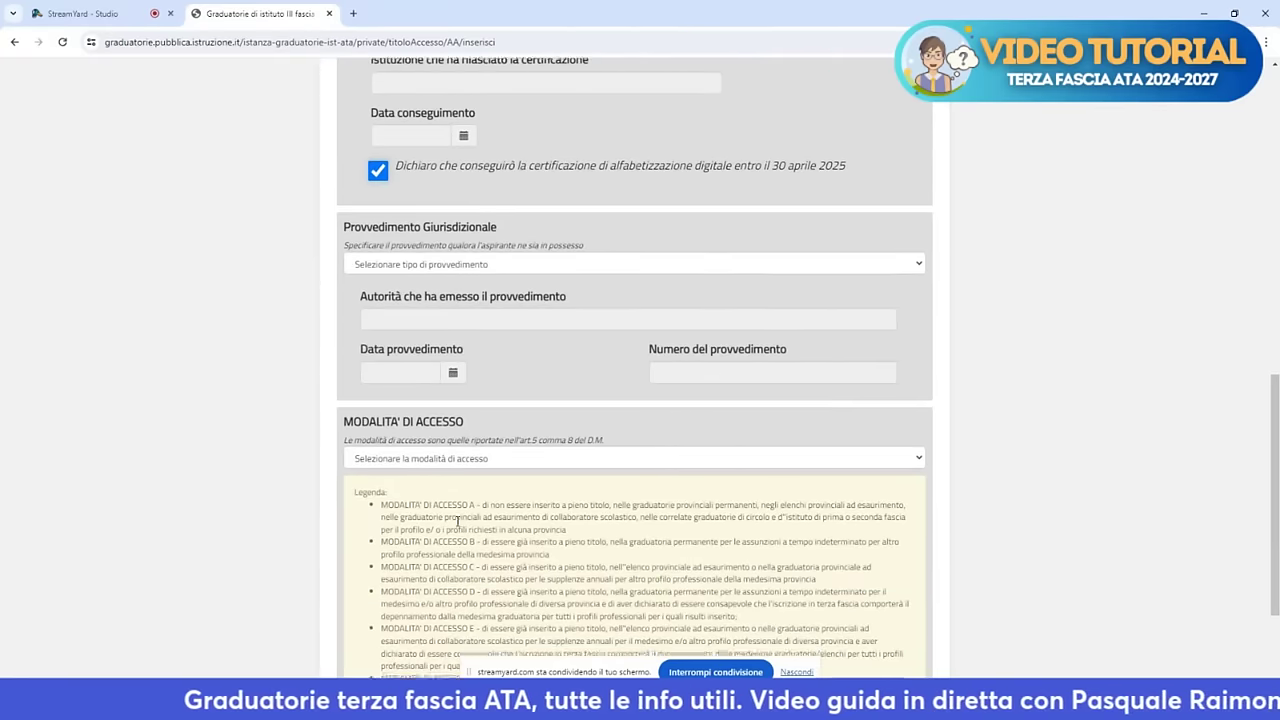
scroll(465, 527, down, 1)
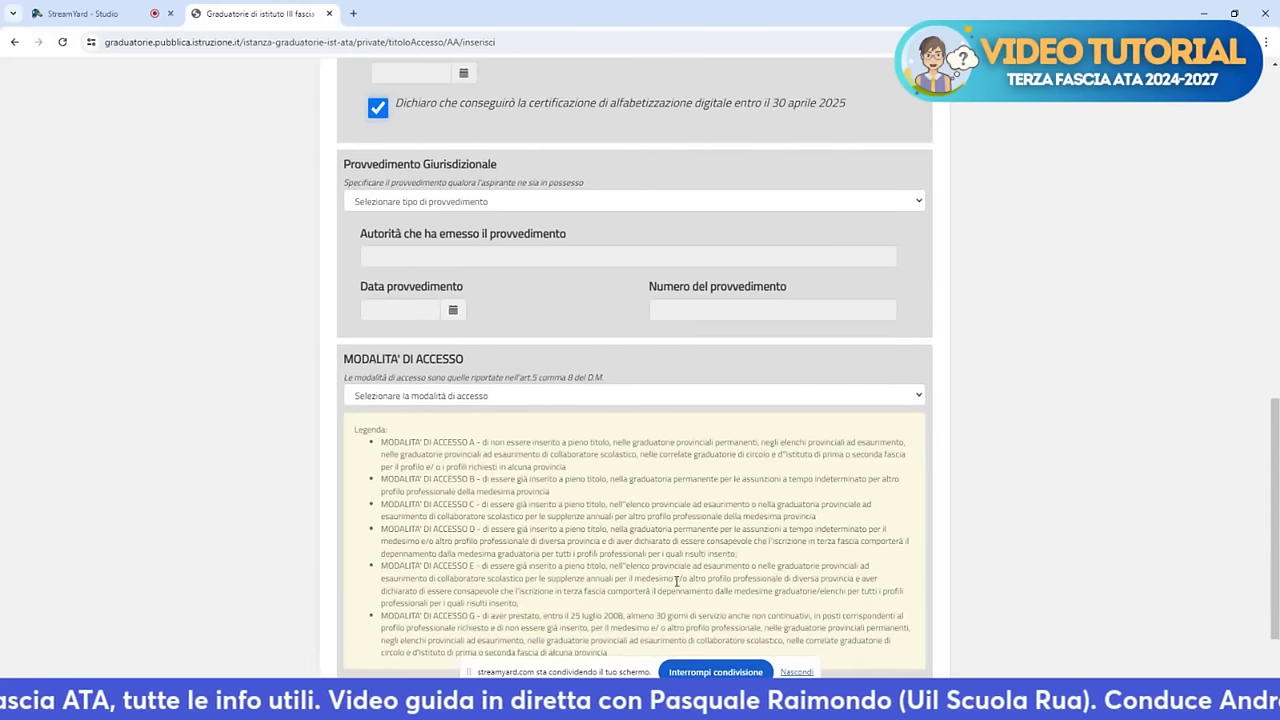
click(490, 400)
click(491, 423)
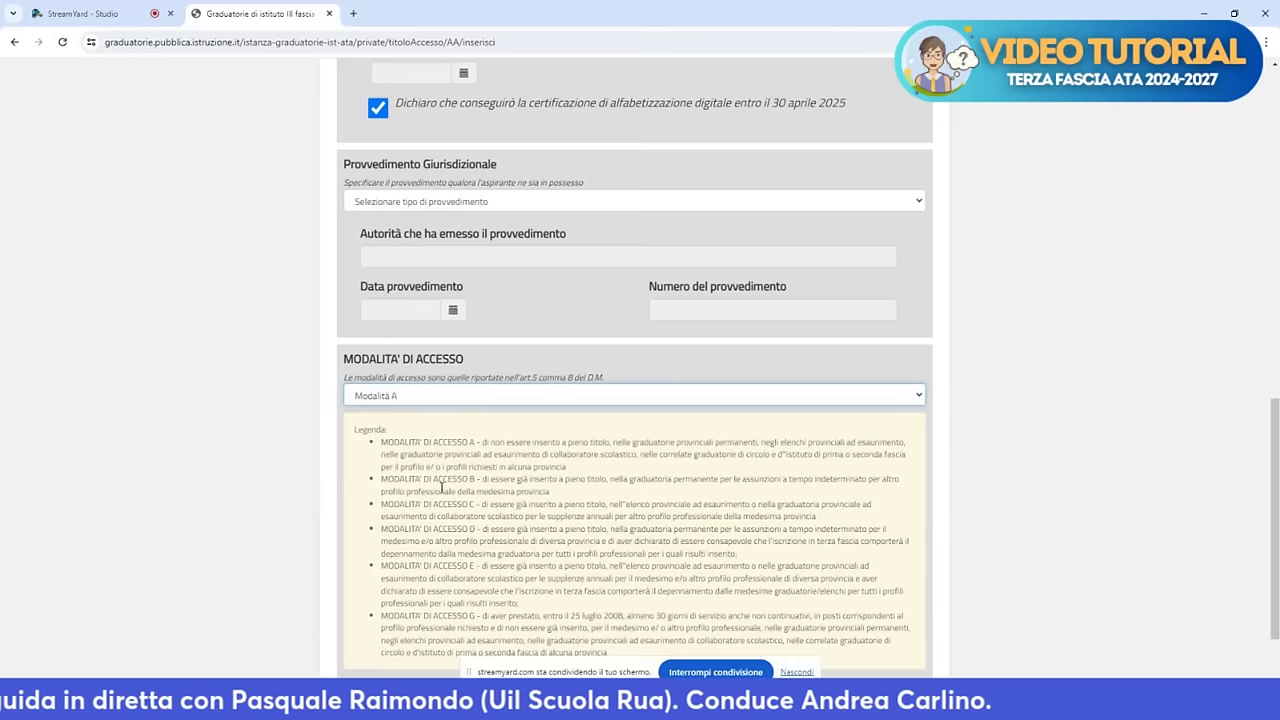
drag(484, 443, 897, 443)
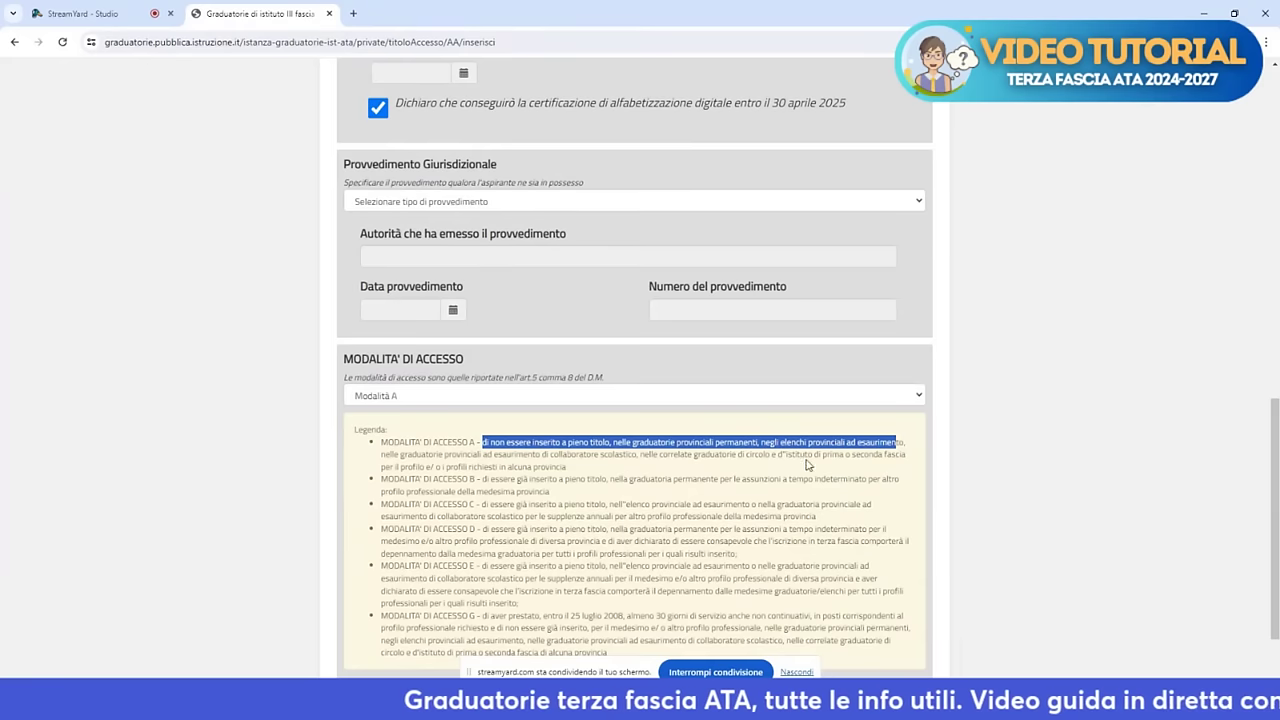
scroll(815, 492, down, 2)
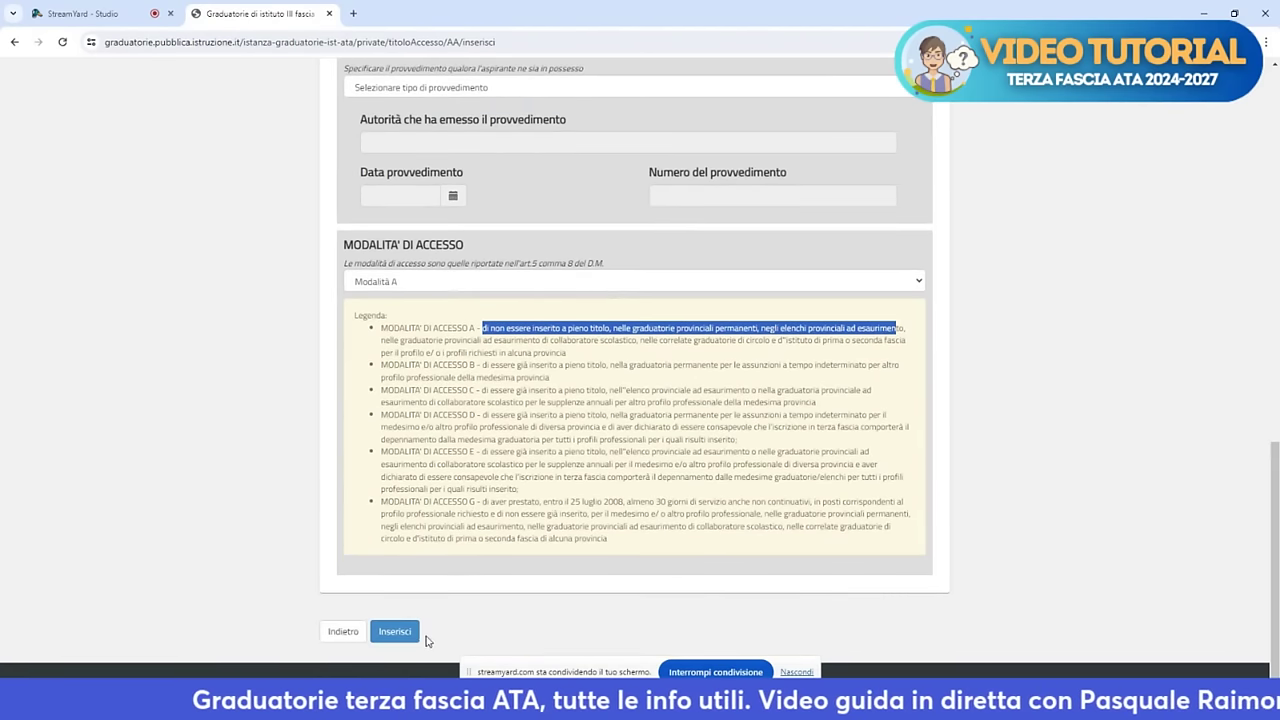
click(410, 631)
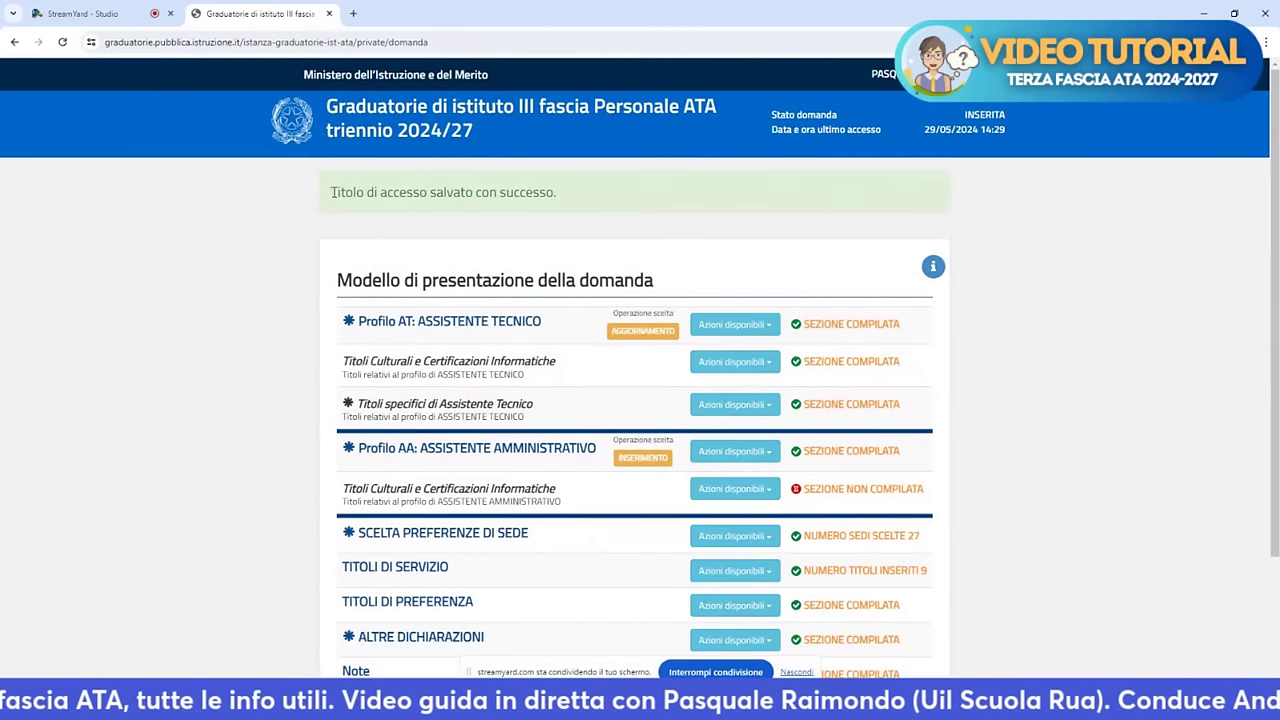
drag(331, 192, 560, 196)
click(600, 205)
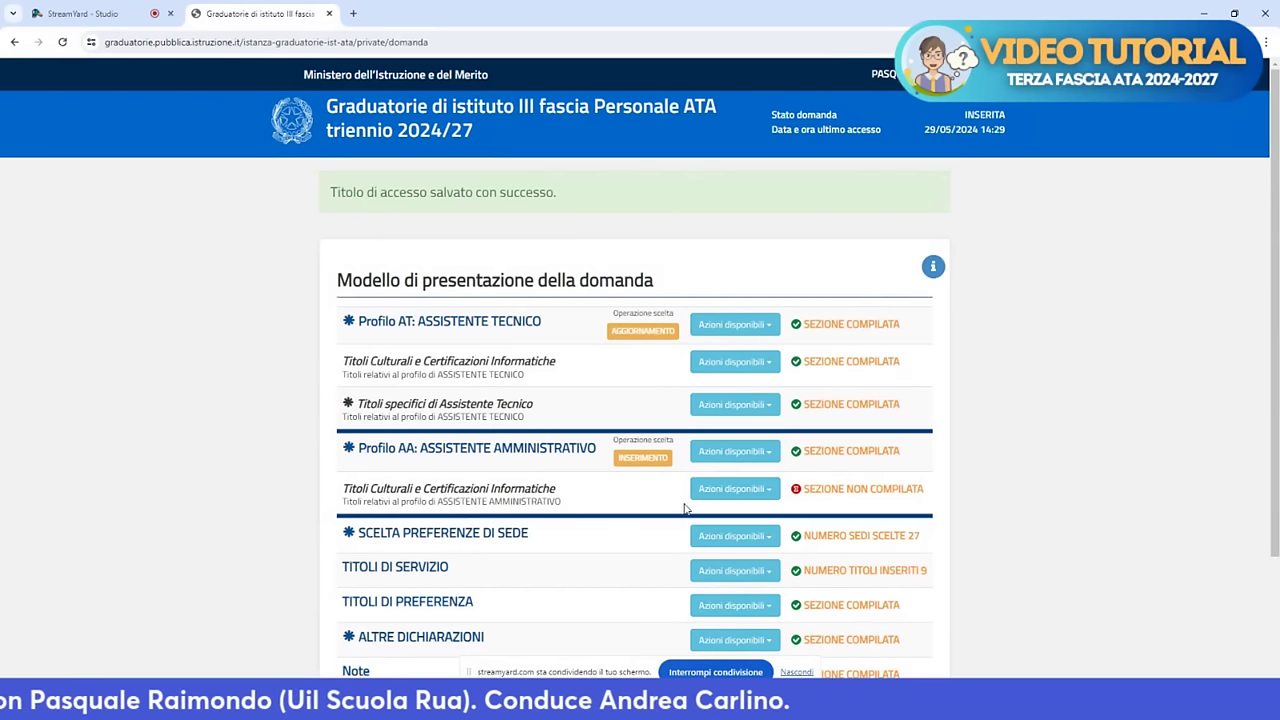
Open the Titoli Culturali e Certificazioni Informatiche list for the Assistente Amministrativo profile and review its title categories
click(751, 489)
click(738, 518)
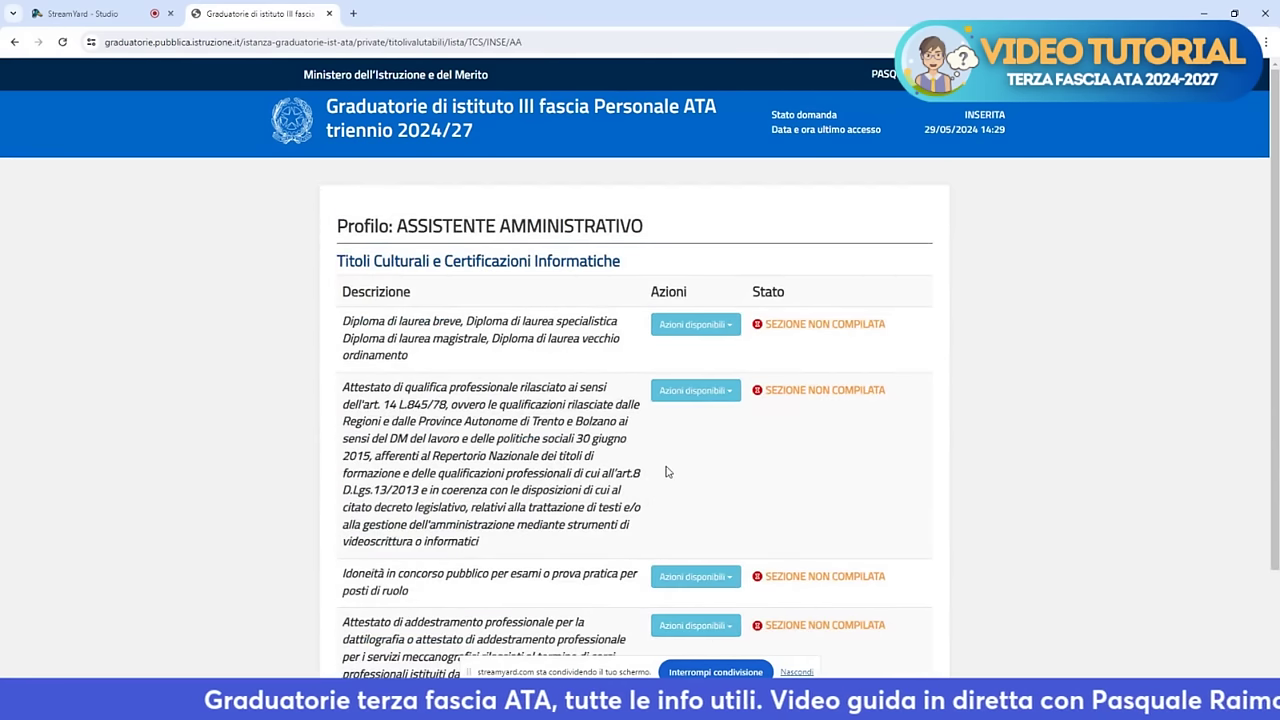
scroll(811, 463, down, 1)
scroll(886, 482, down, 1)
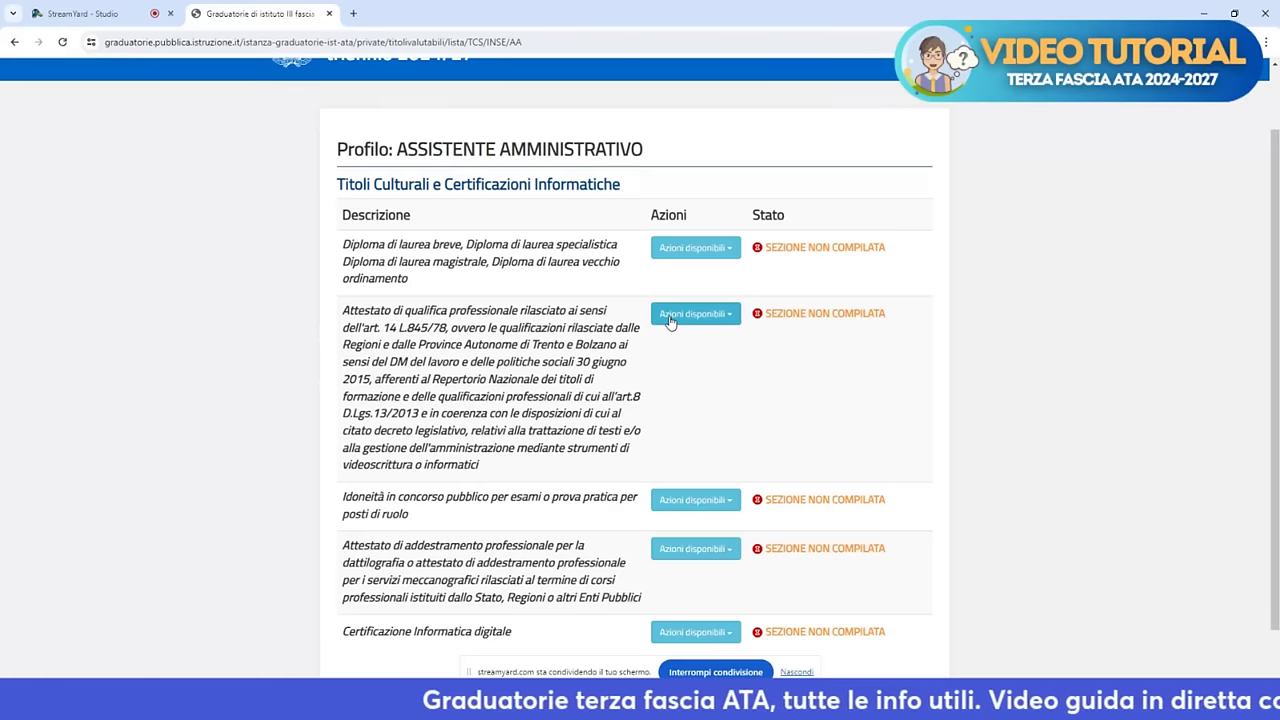
Start inserting the Idoneità in concorso pubblico per esami o prova pratica per posti di ruolo and add a blank title entry
drag(366, 500, 417, 519)
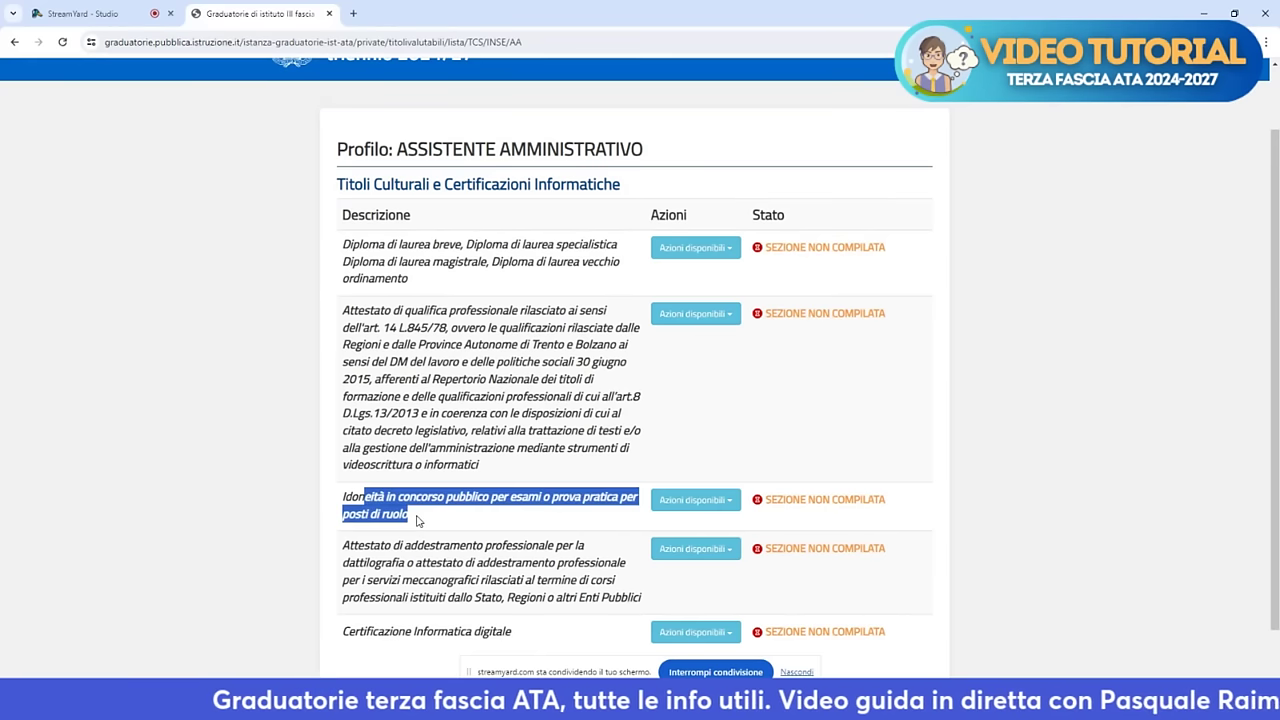
click(714, 502)
click(703, 526)
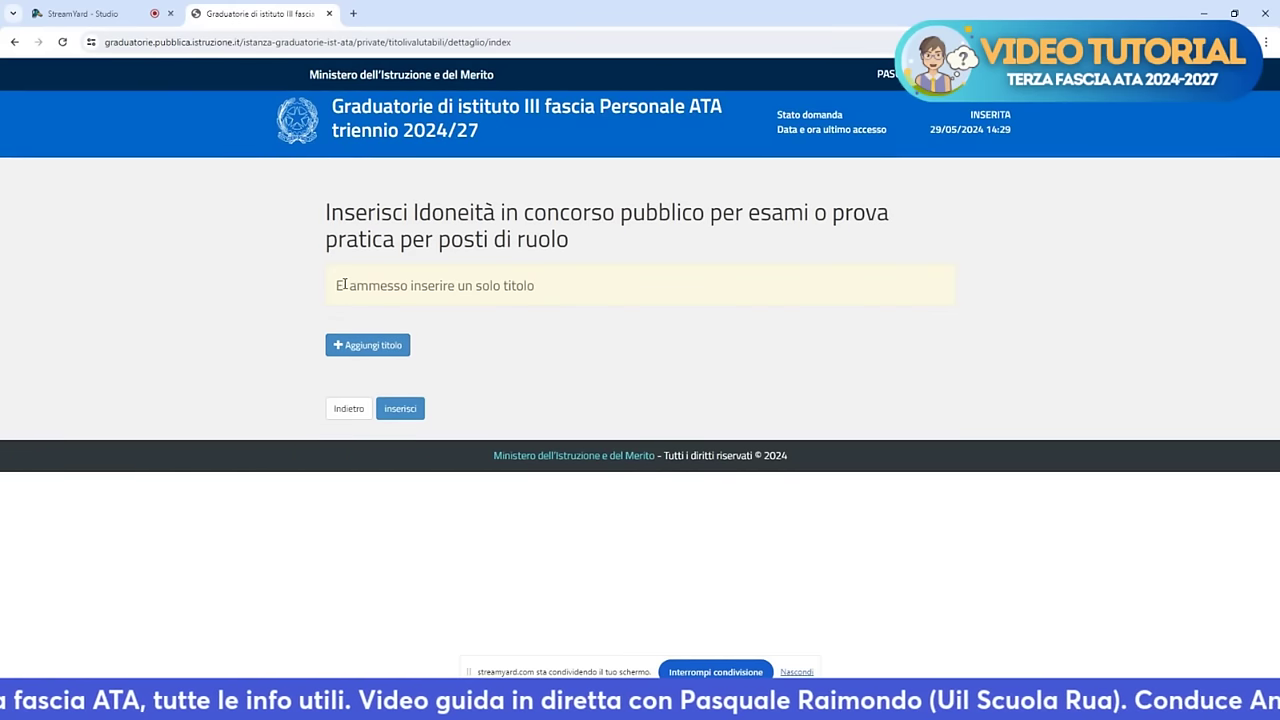
drag(342, 285, 555, 298)
click(398, 345)
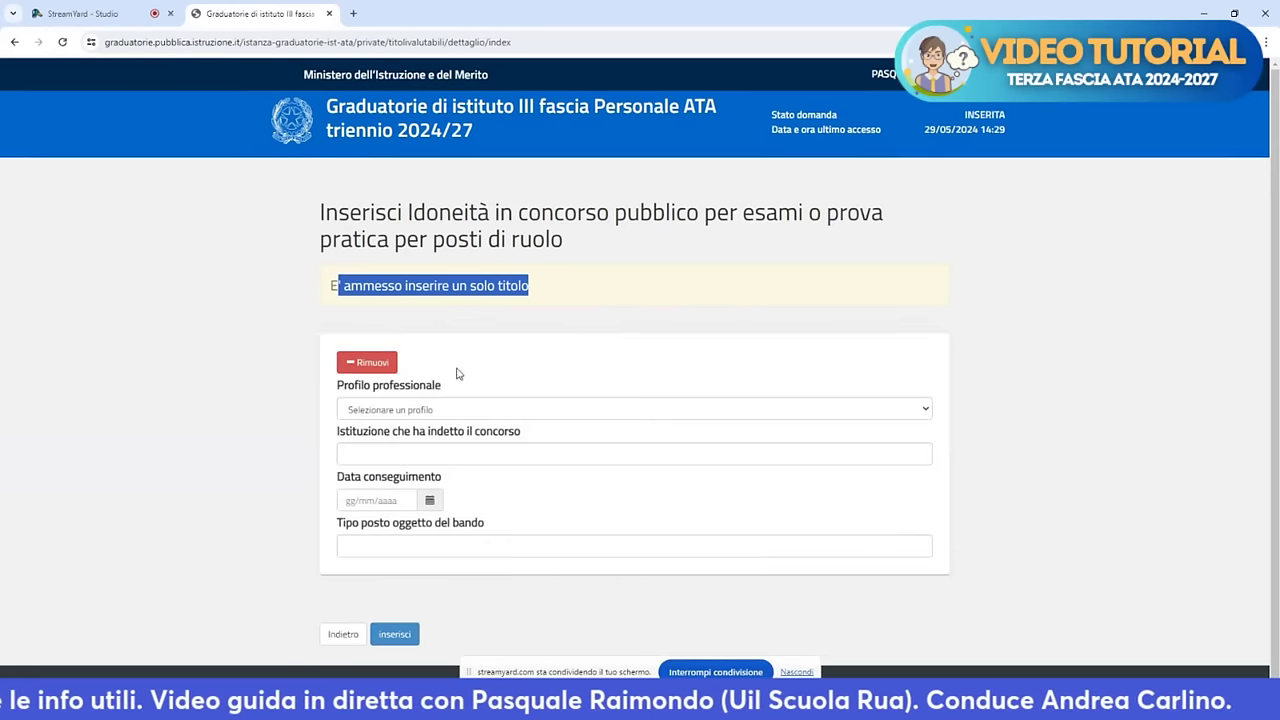
Fill in the public-competition title with profile AA - ASSISTENTE AMMINISTRATIVO, institution Comune di Roma and attainment date 13/07/2021
click(466, 412)
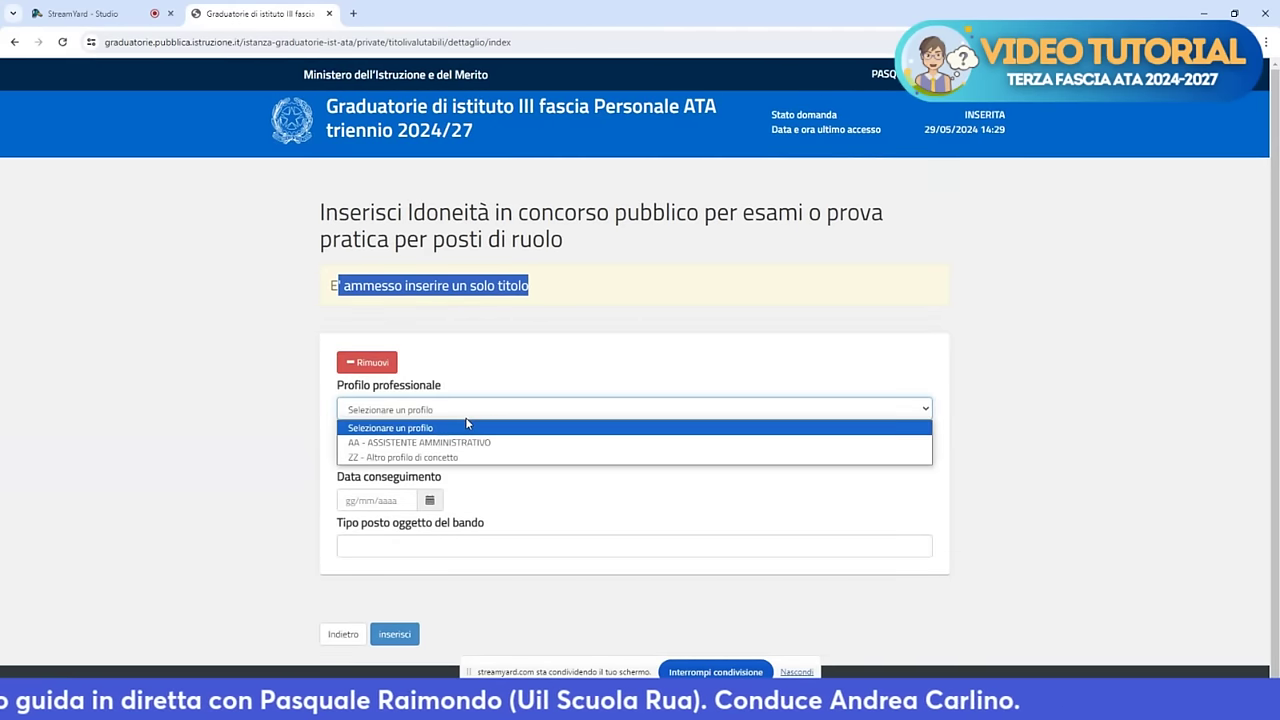
click(466, 442)
click(410, 458)
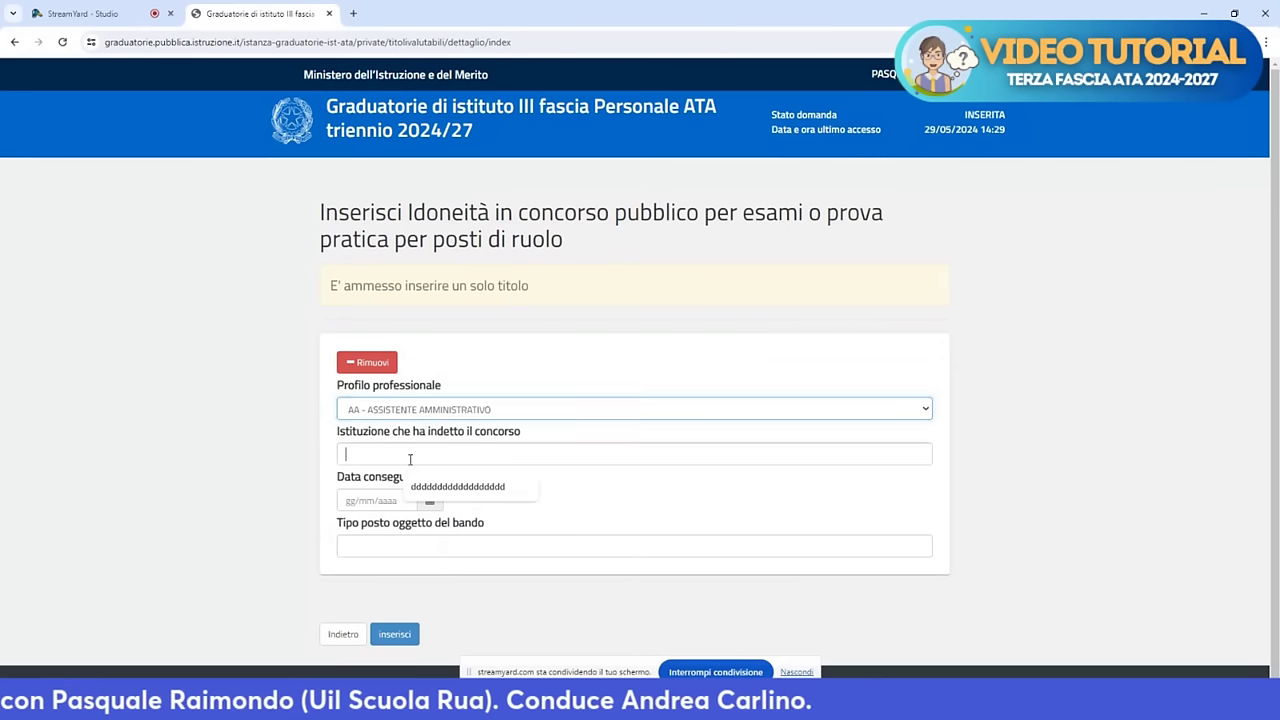
text(Comune di Roma)
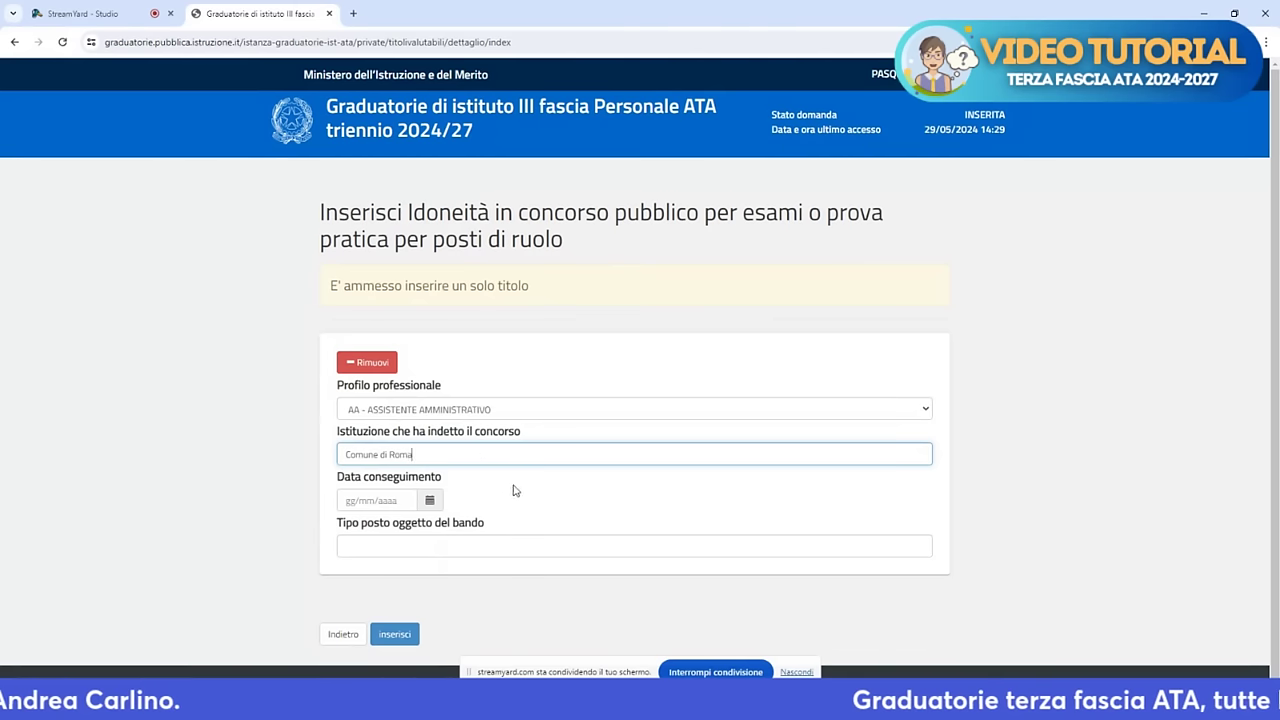
click(368, 503)
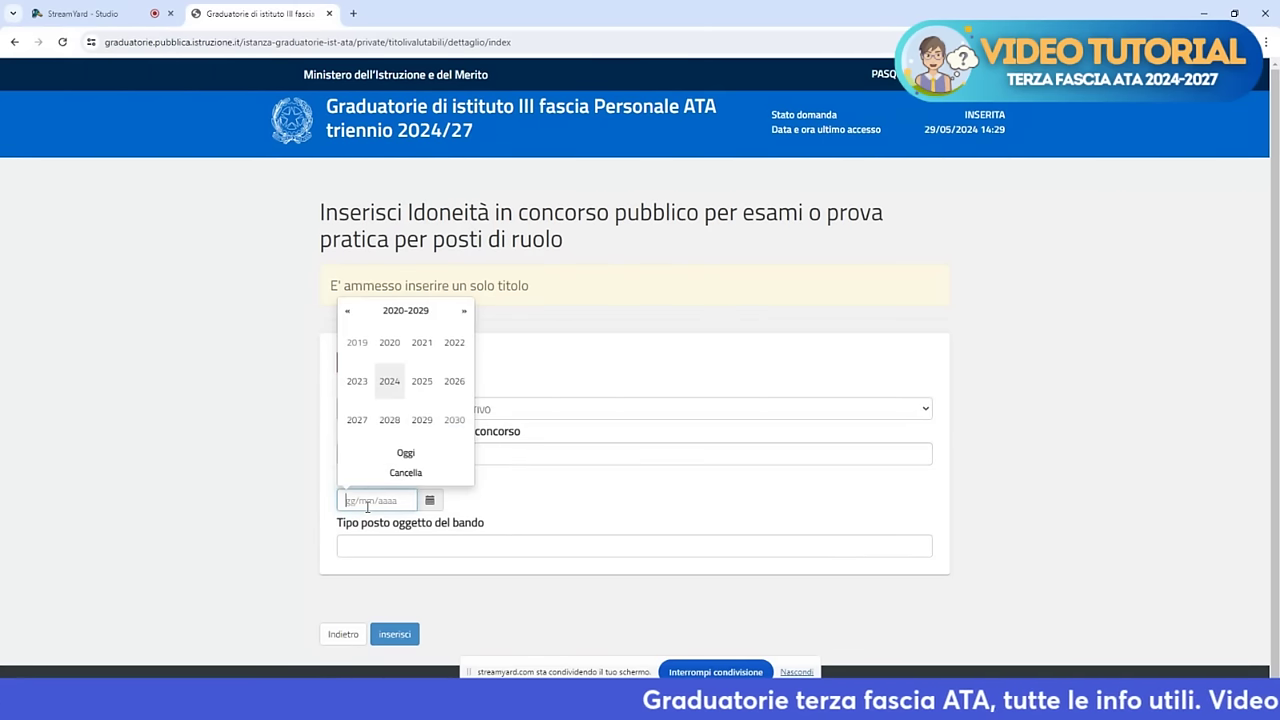
text(13/07/2021)
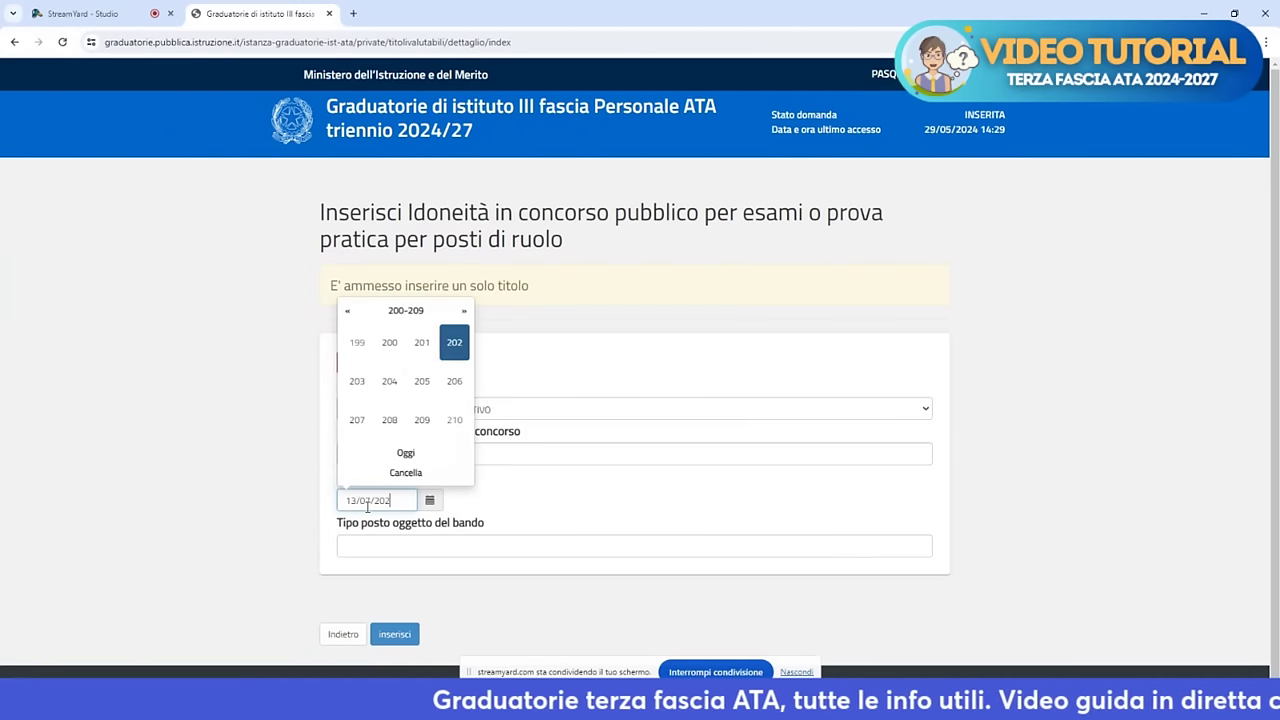
click(583, 513)
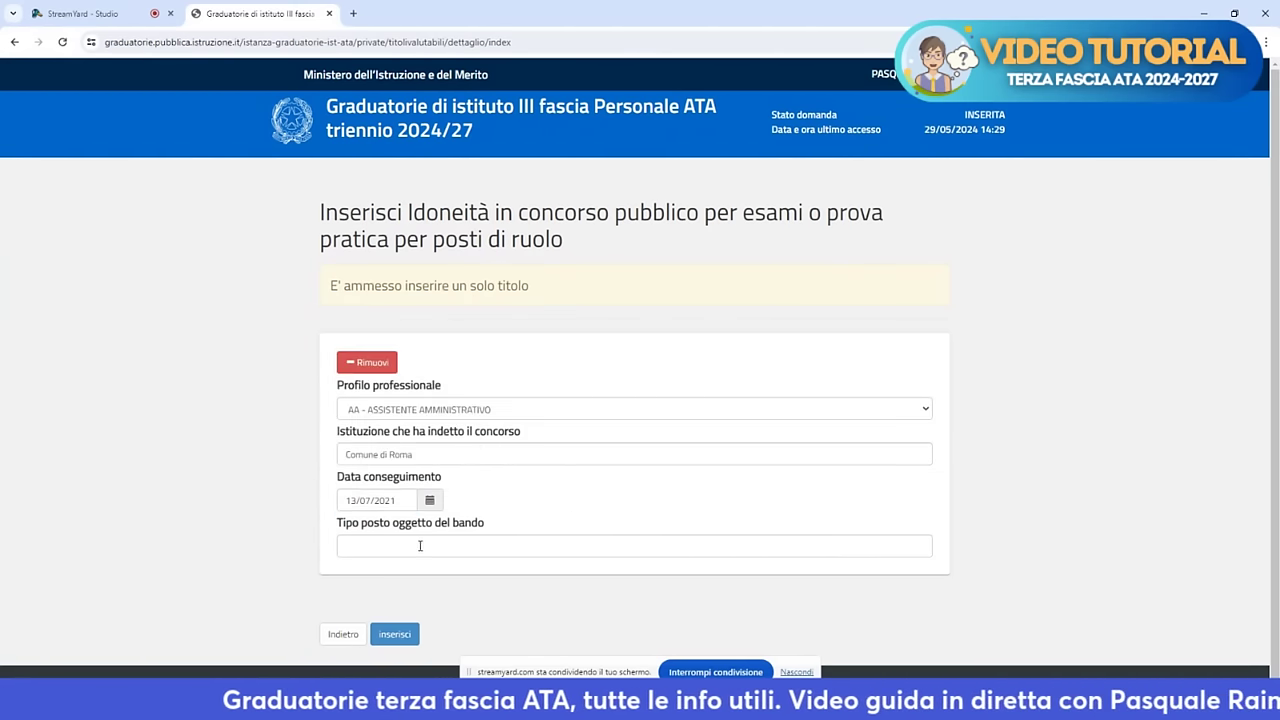
Try to insert the title with Assiste Comunale as the advertised post type and return to the title list
click(424, 545)
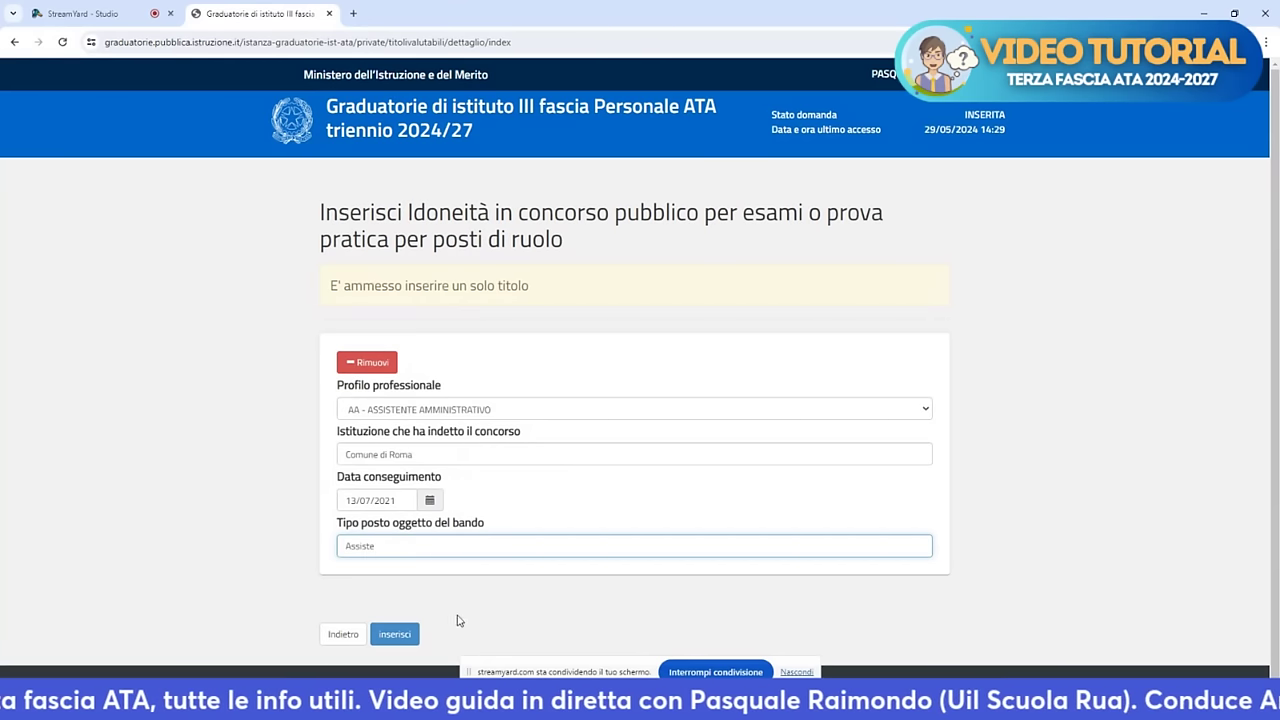
text(Co)
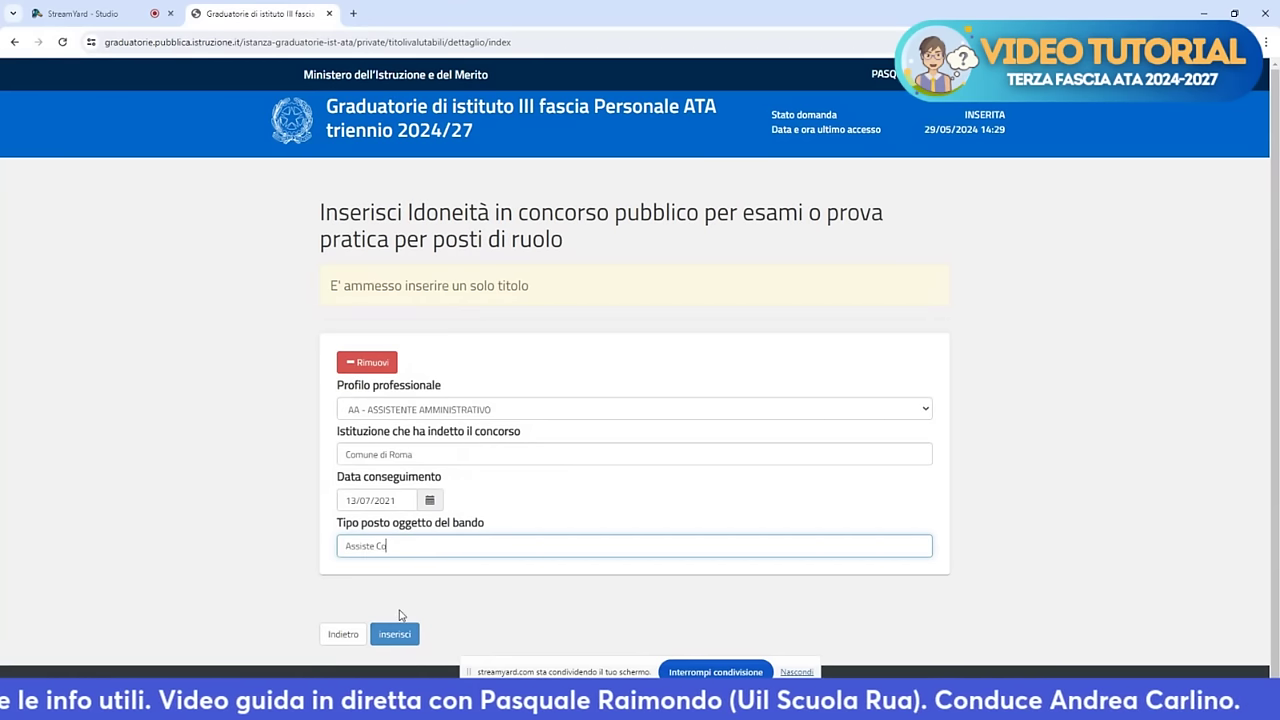
text(munale)
click(410, 630)
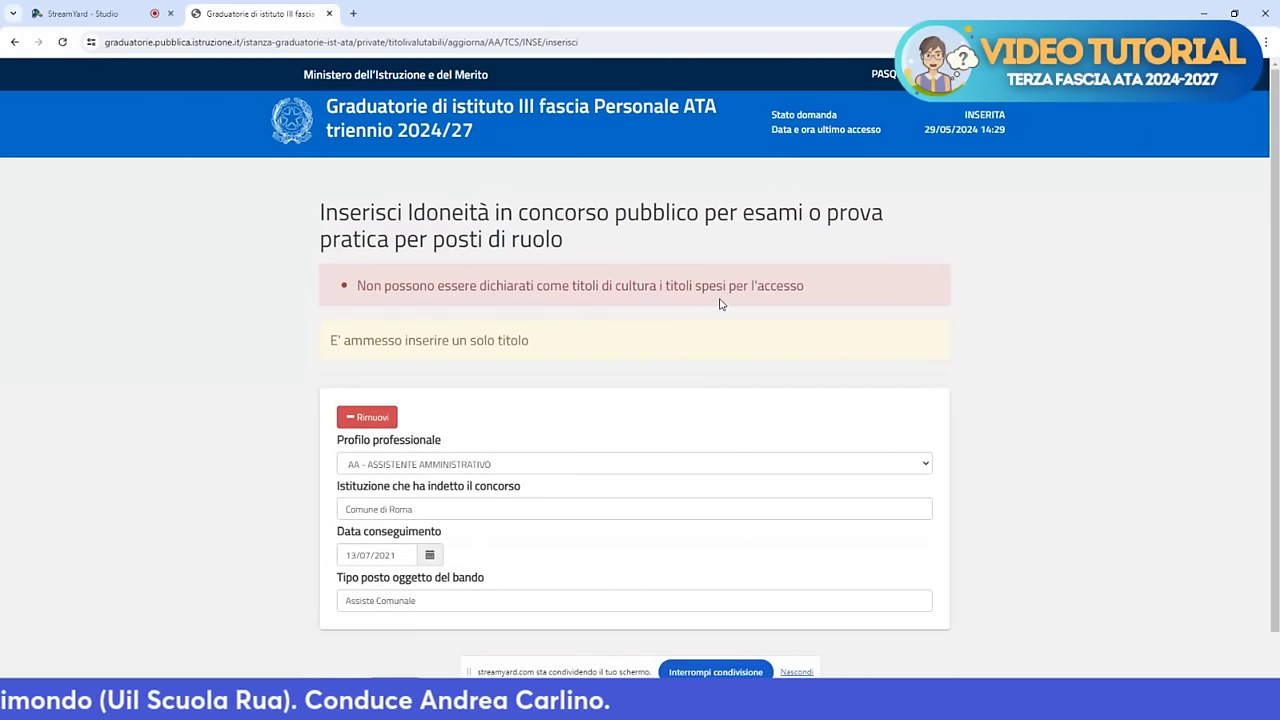
scroll(722, 320, down, 1)
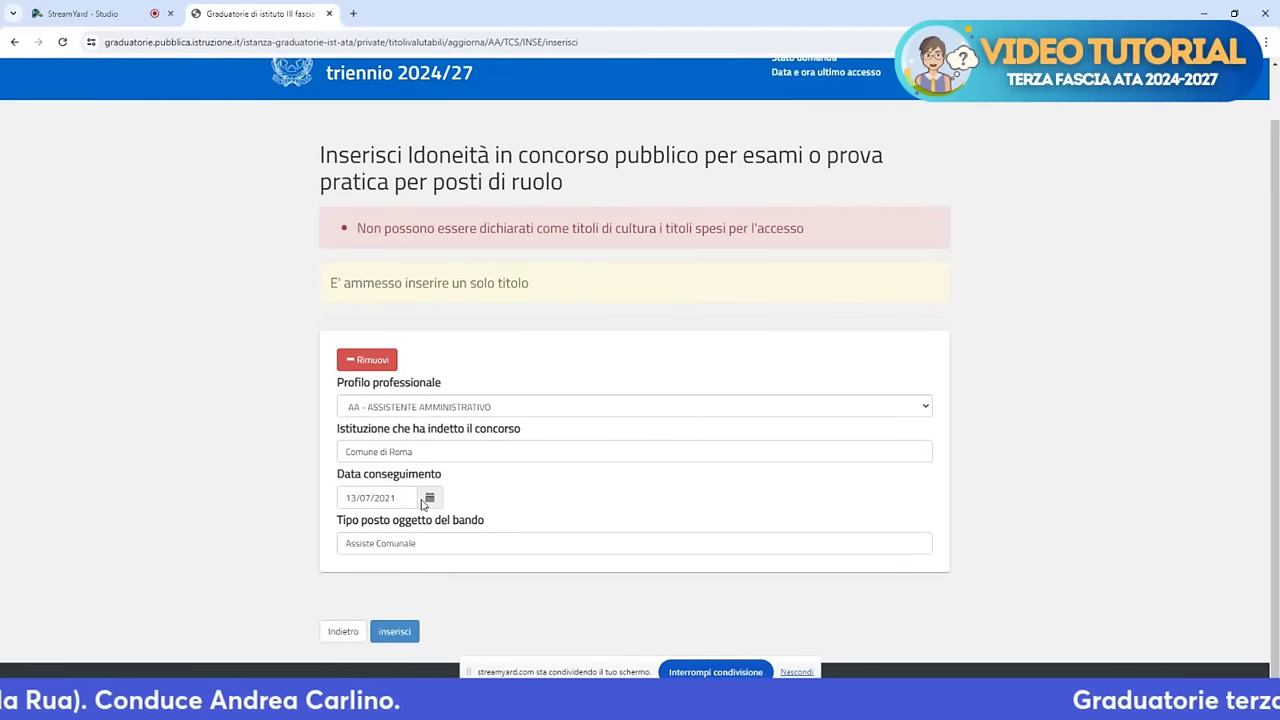
click(343, 631)
Start a new Idoneità in concorso pubblico entry and set its professional profile to ZZ - Altro profilo di concetto
scroll(353, 636, down, 3)
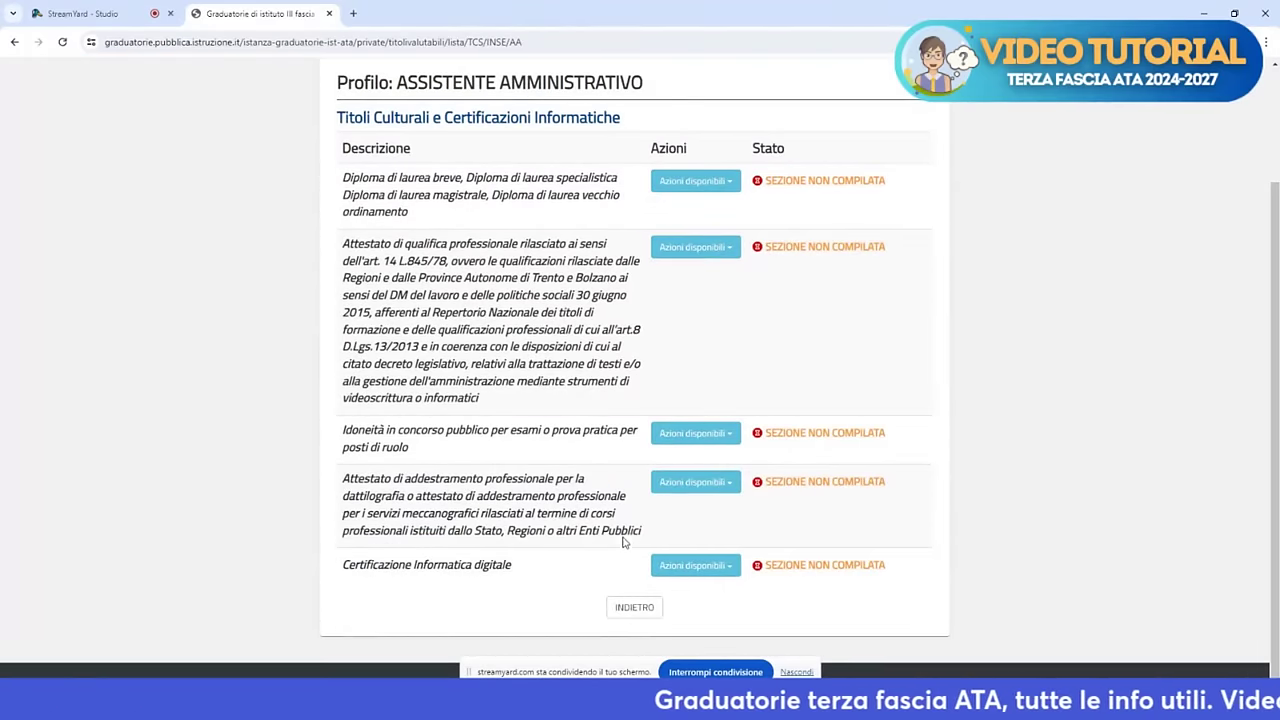
click(692, 437)
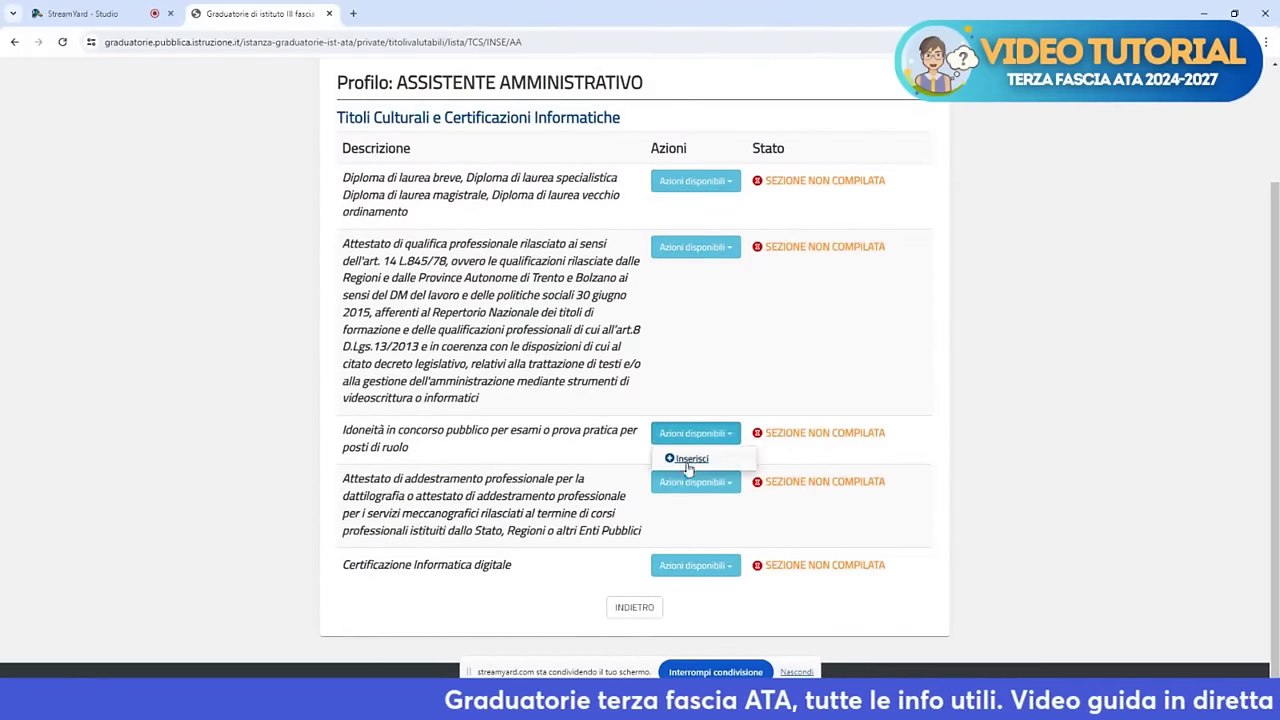
click(692, 458)
click(368, 345)
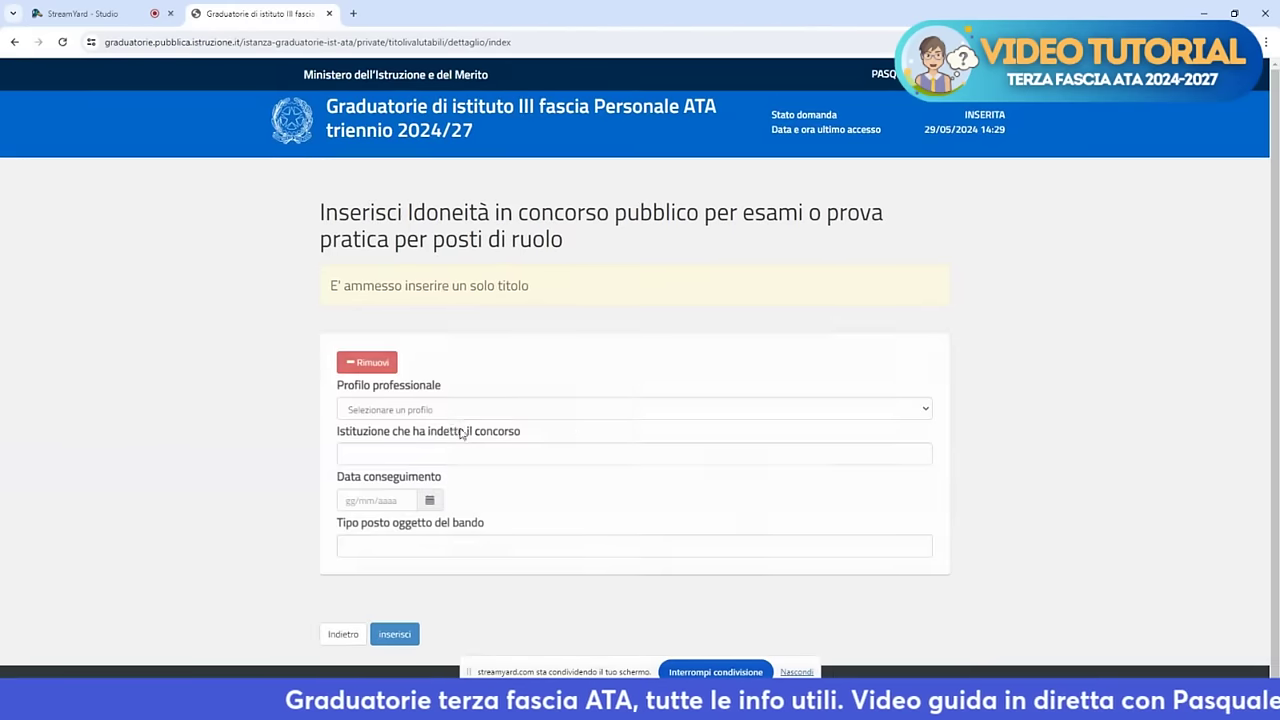
click(410, 409)
click(432, 457)
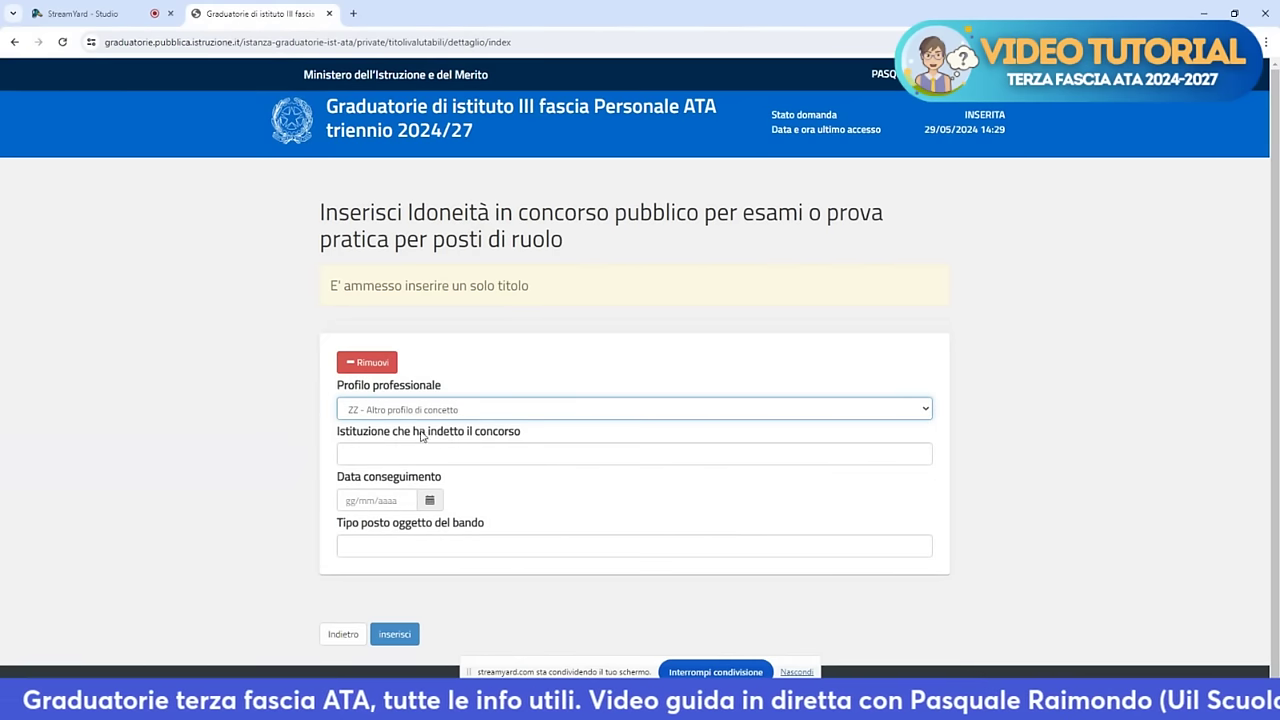
Try to insert the title with the suggested string of d's as institution, date 13/07/2021 and post type Assiste Comunale
click(397, 454)
click(425, 488)
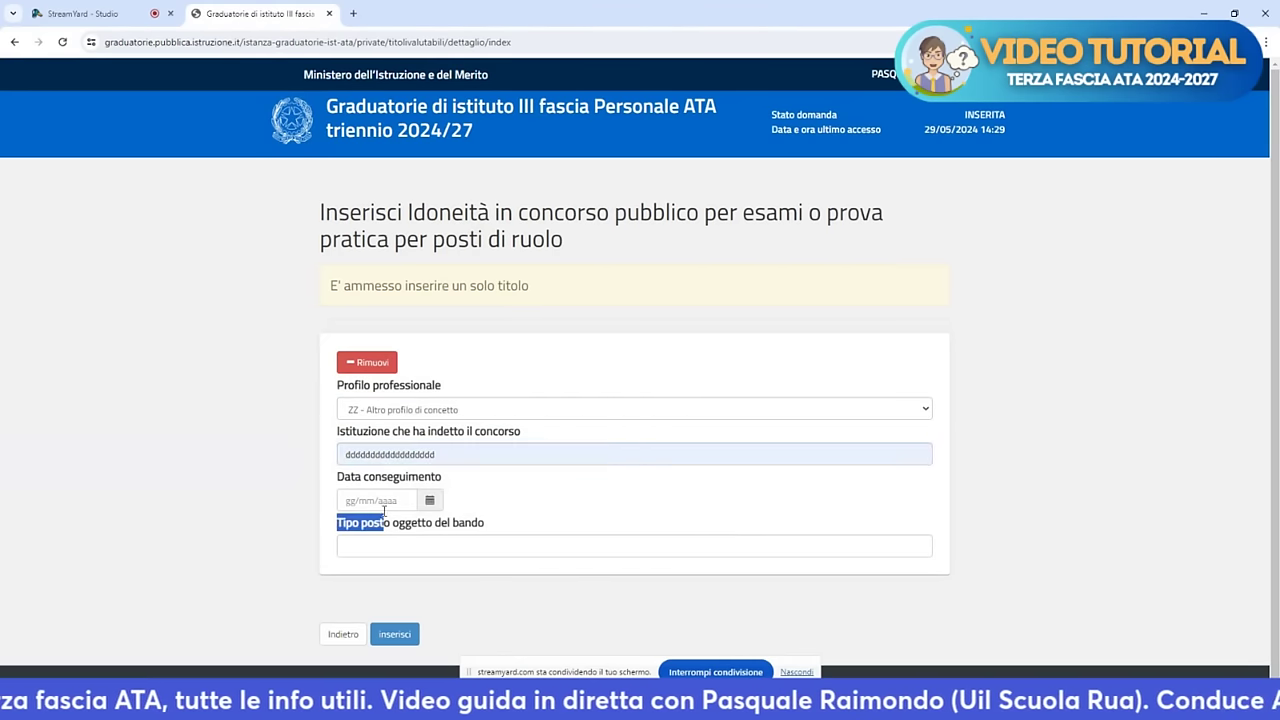
click(380, 499)
text(13/07/)
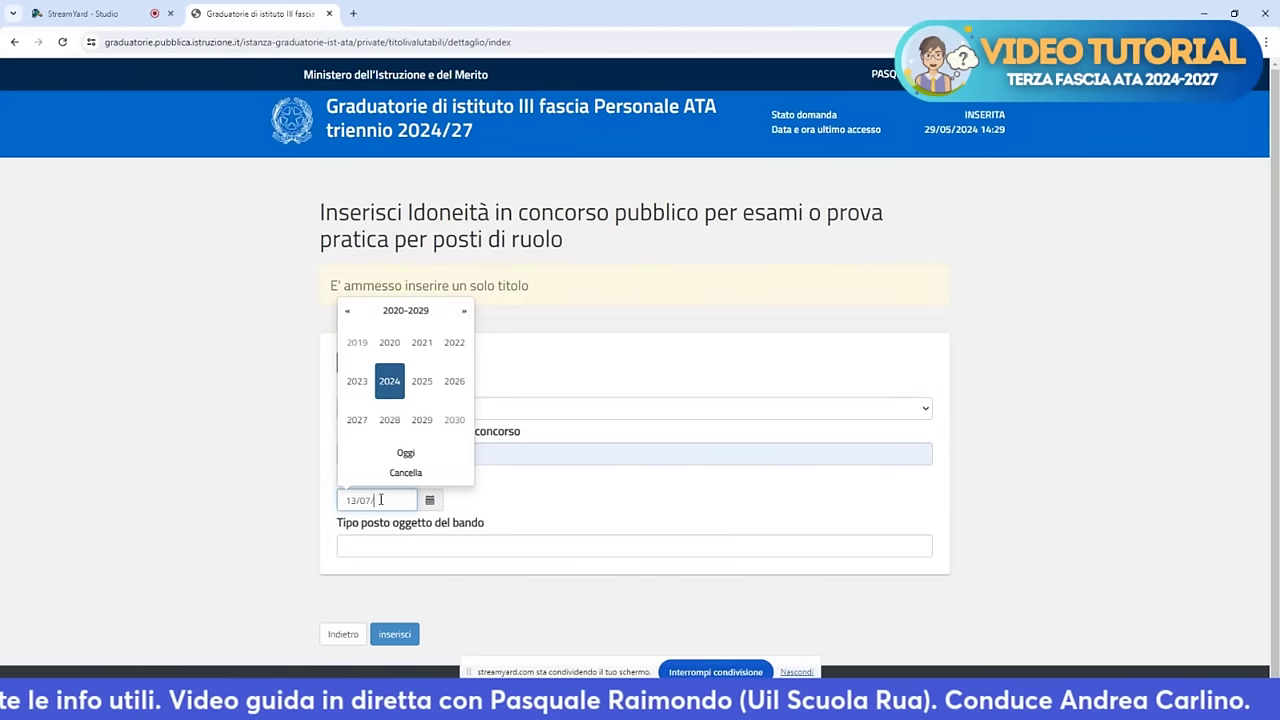
text(2021)
click(410, 541)
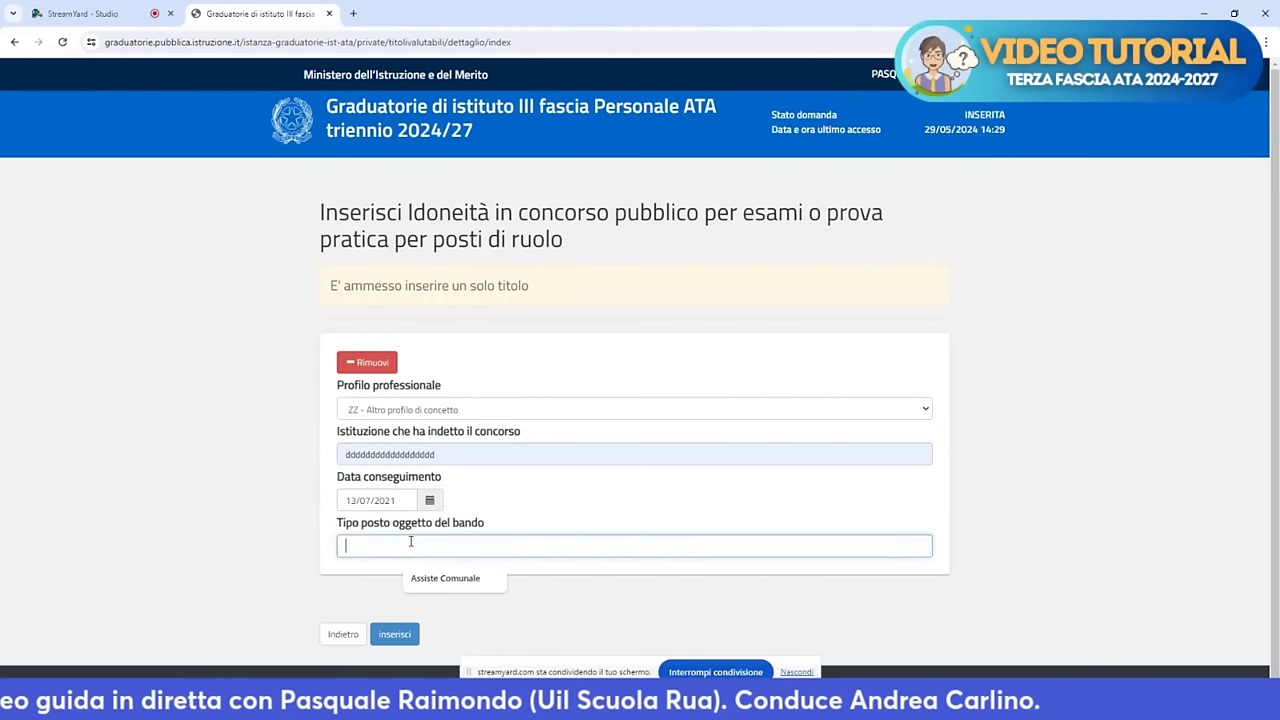
click(440, 578)
click(392, 632)
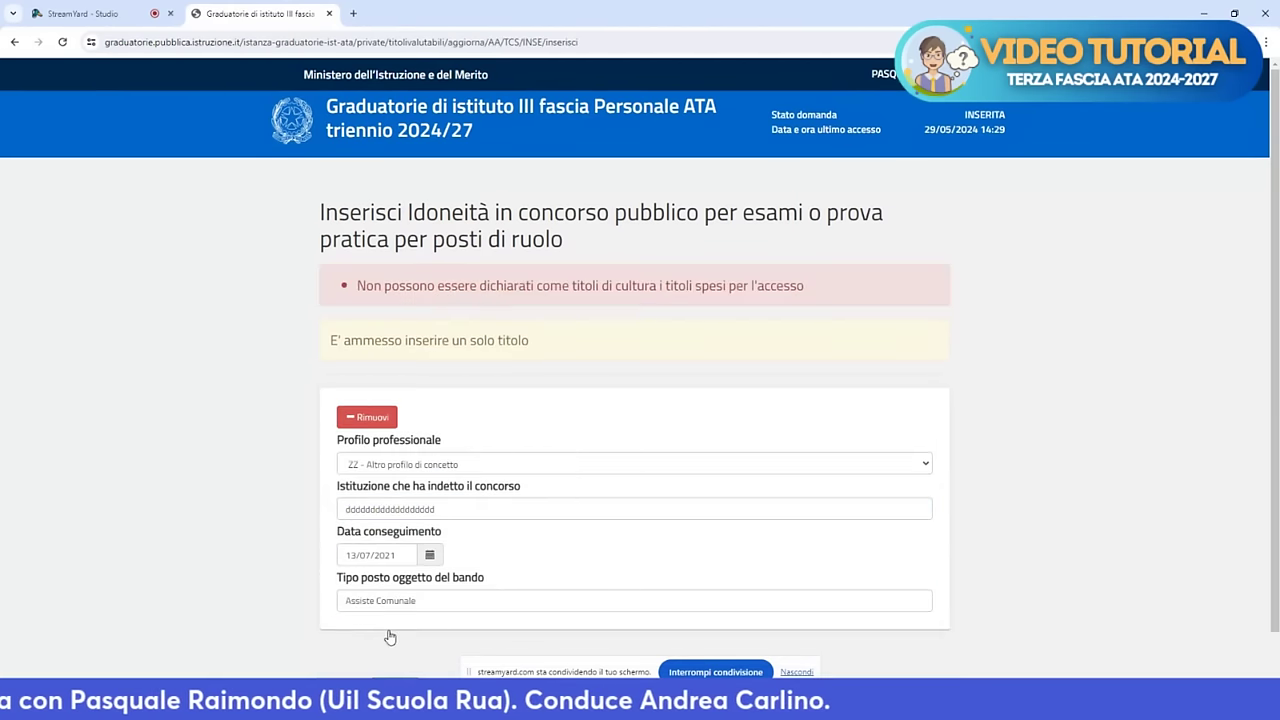
Remove the Idoneità in concorso pubblico title entry and return to the list of cultural titles
scroll(511, 357, down, 1)
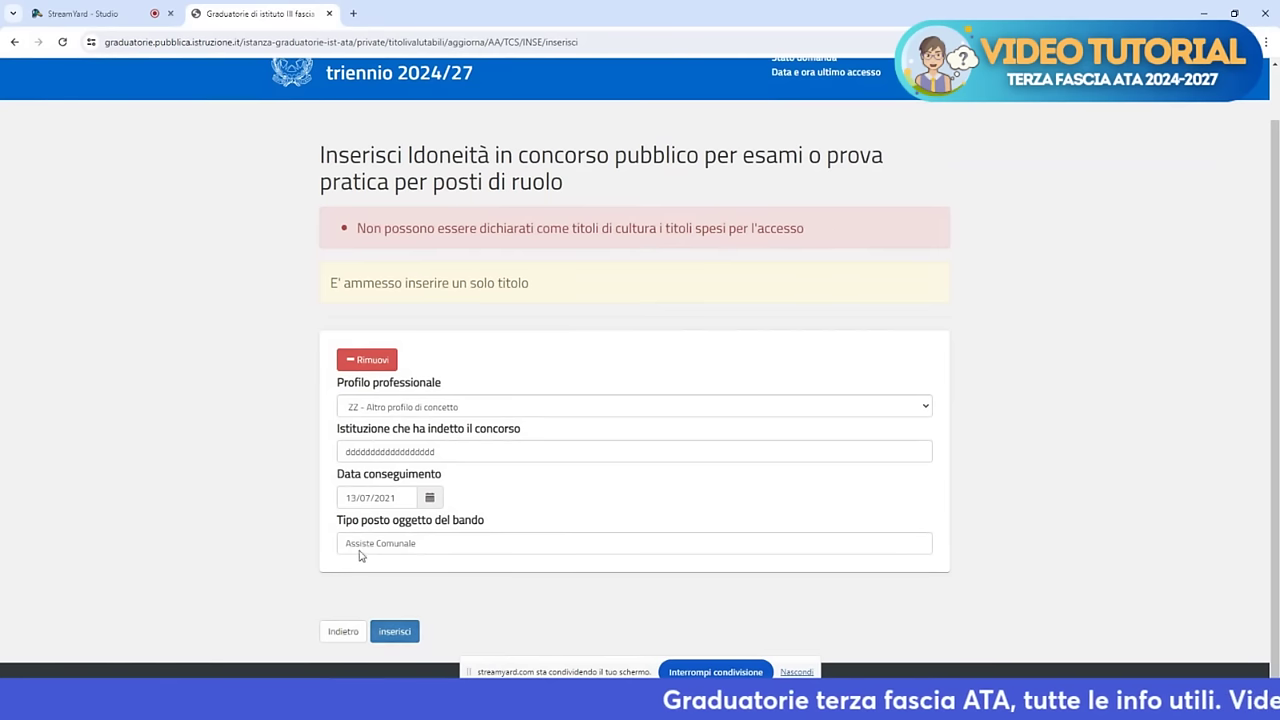
click(363, 362)
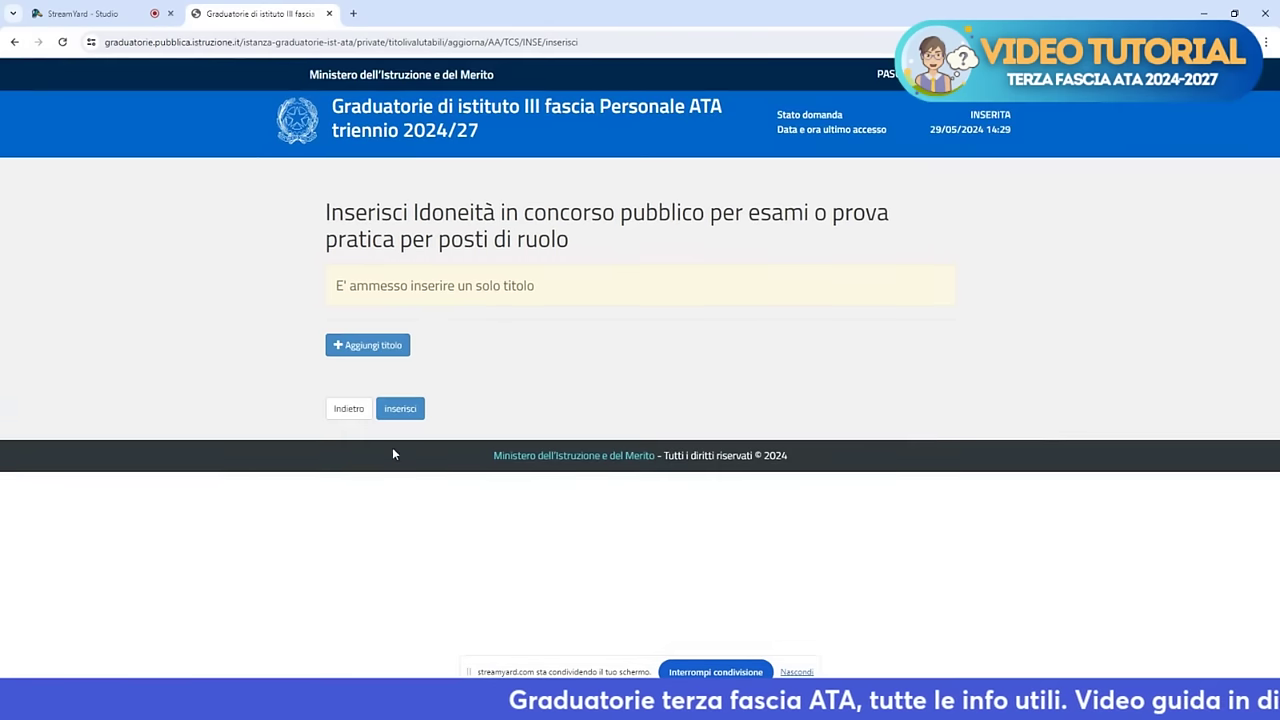
click(349, 408)
scroll(628, 595, down, 2)
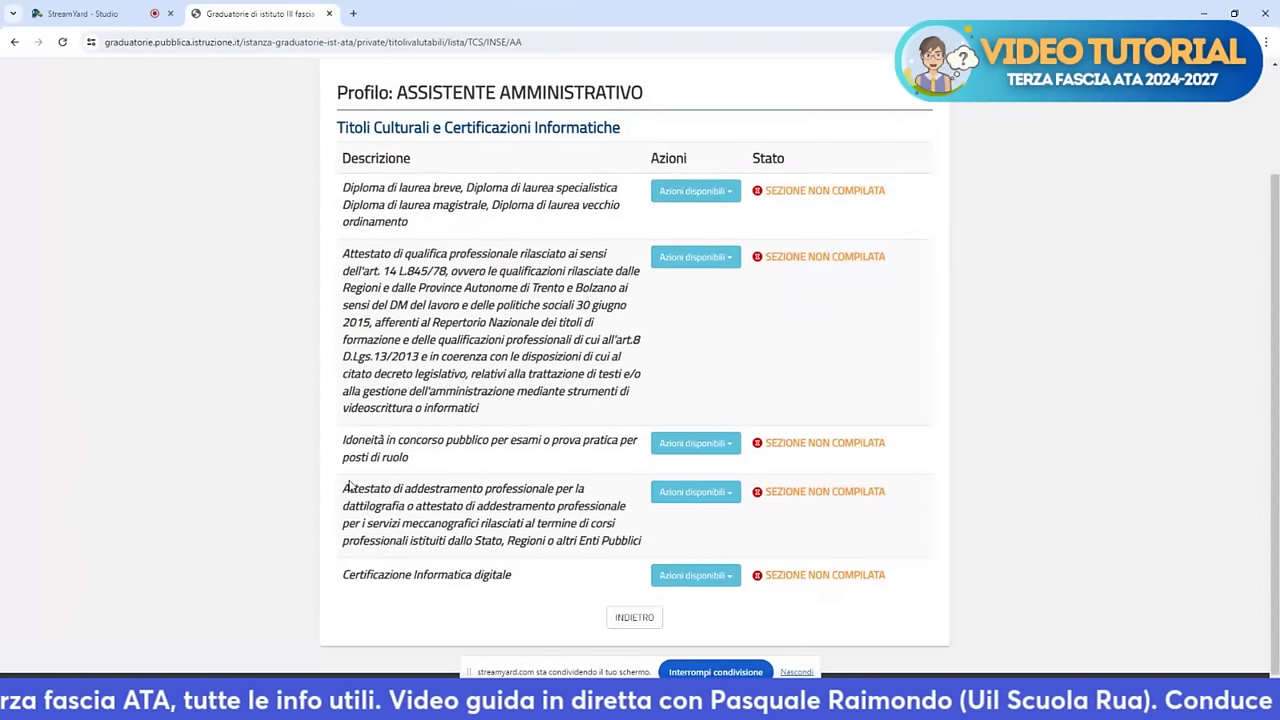
Start inserting the Attestato di addestramento professionale per la dattilografia and add a blank title entry
drag(350, 488, 614, 542)
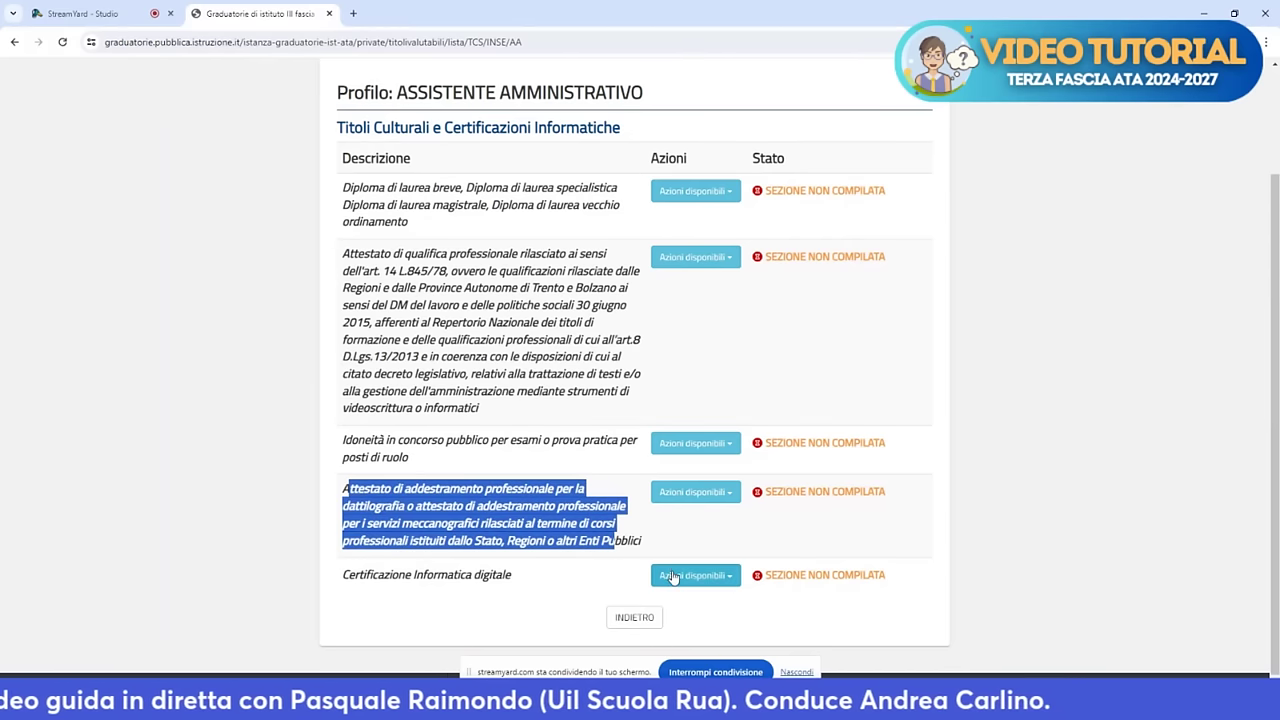
click(672, 494)
click(680, 515)
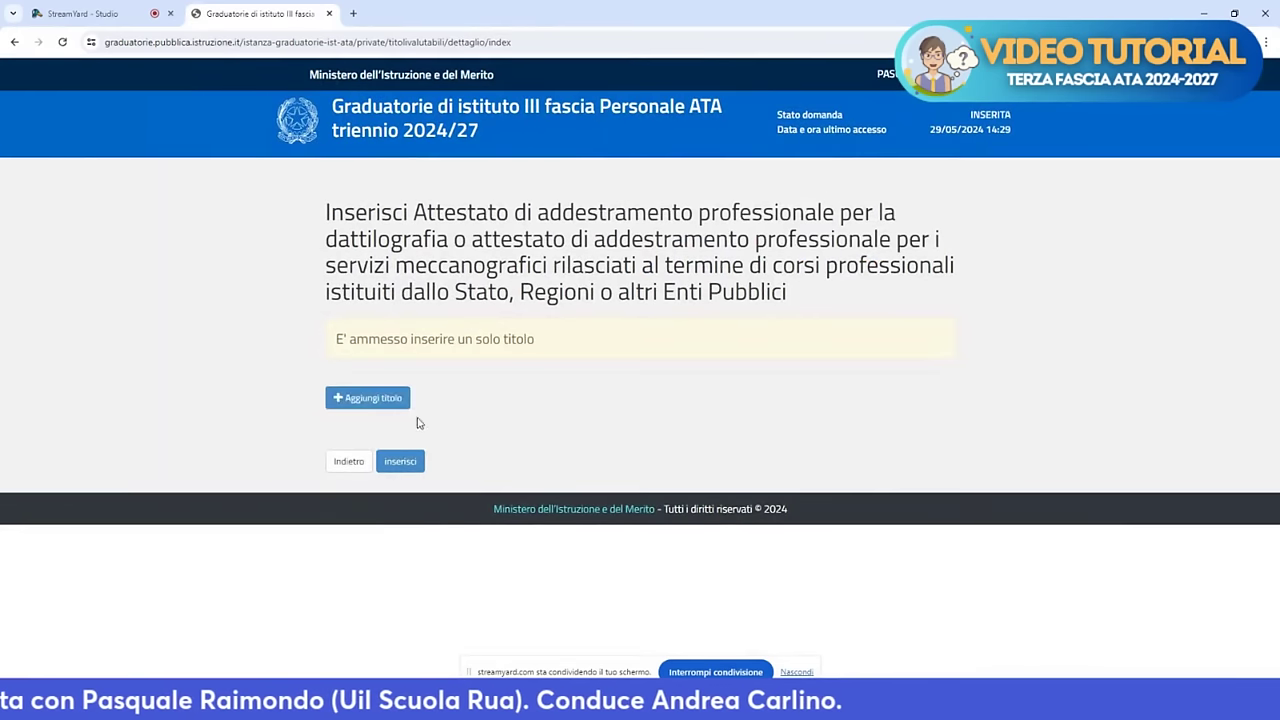
click(367, 398)
Set the typing certificate's issuing institution to the suggested string of d's and its attainment date to 13/07/2021
click(429, 460)
text(dddddddddddddddd)
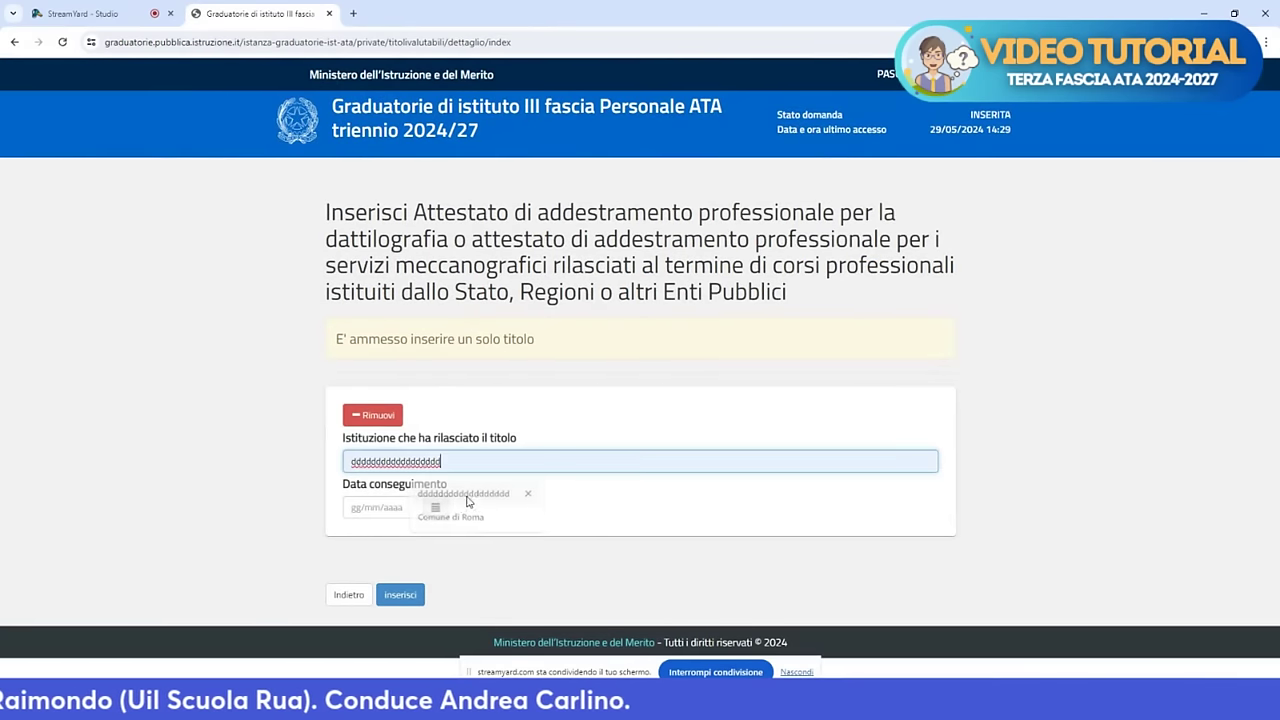
click(390, 508)
text(13/07)
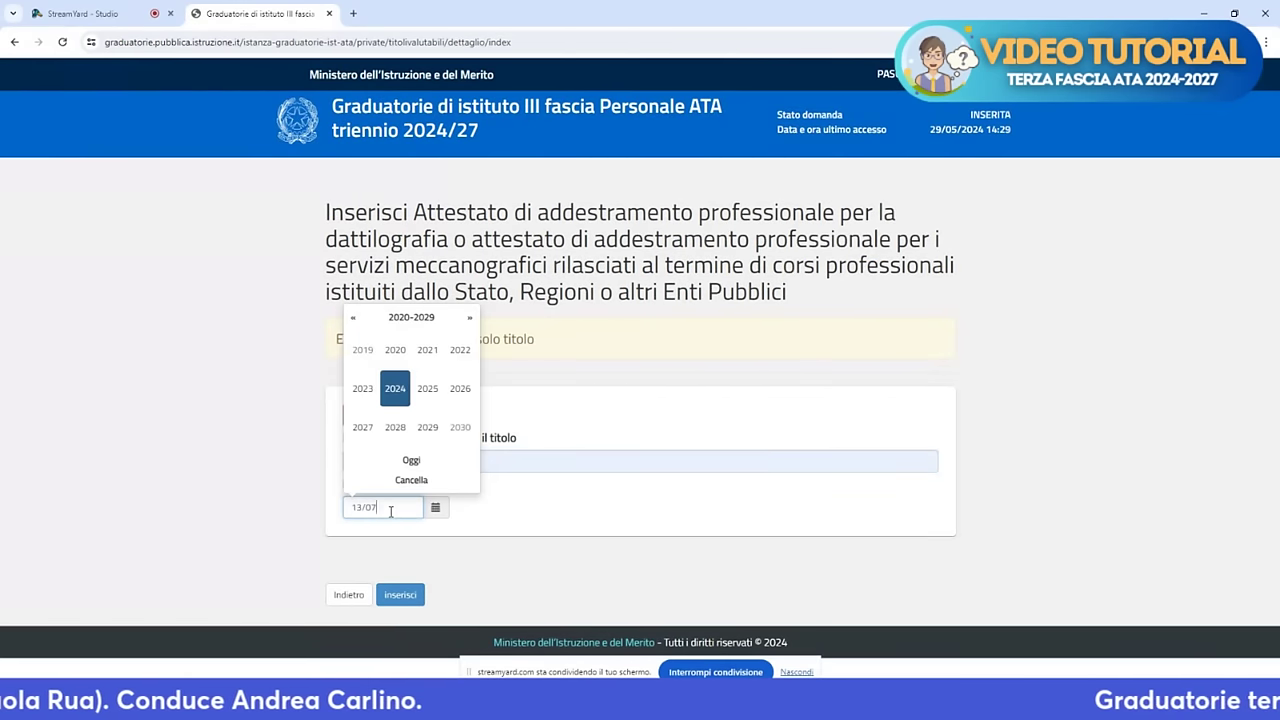
text(/2021)
click(481, 535)
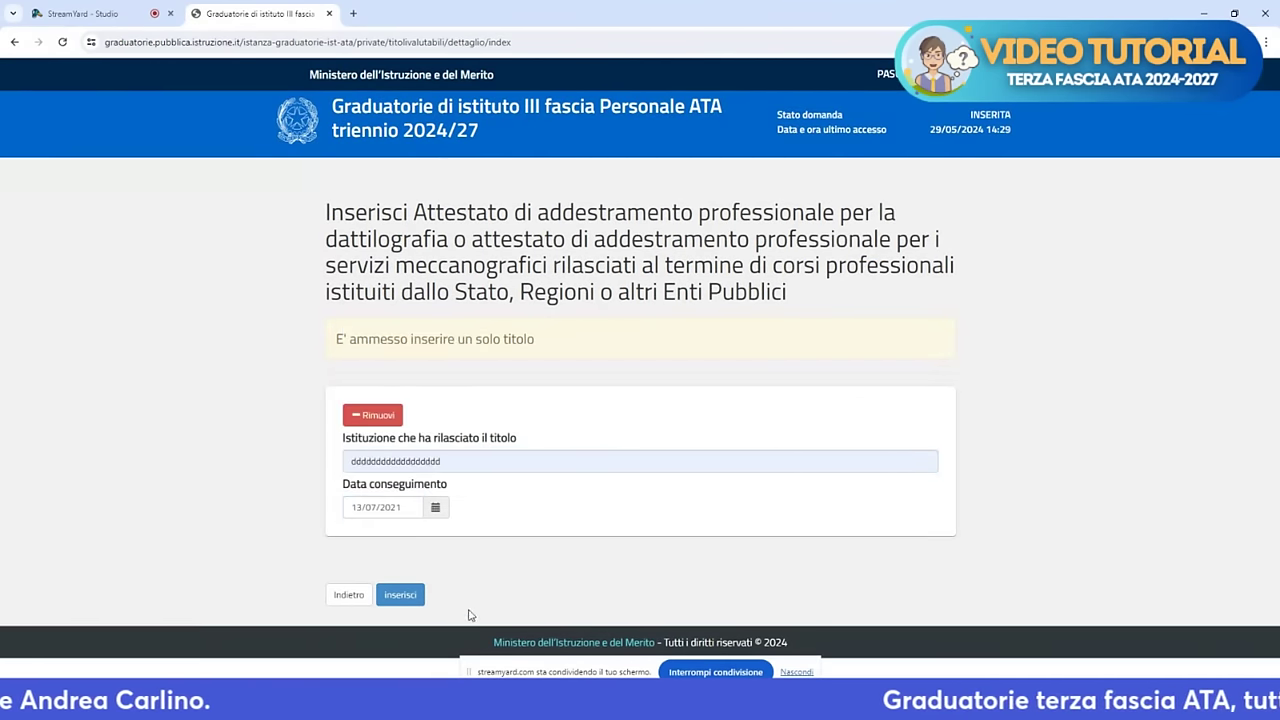